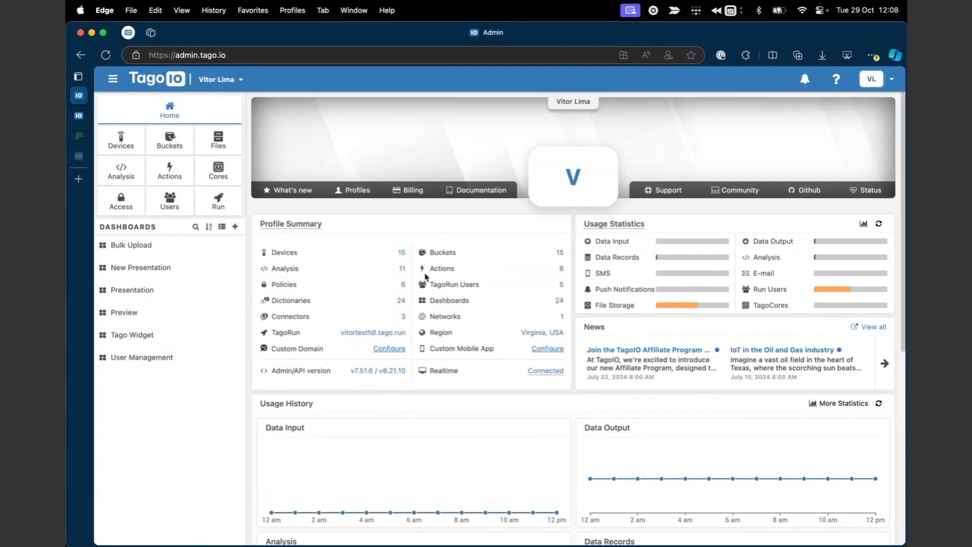
Open the Actions list and start adding a new action.
left_click(163, 179)
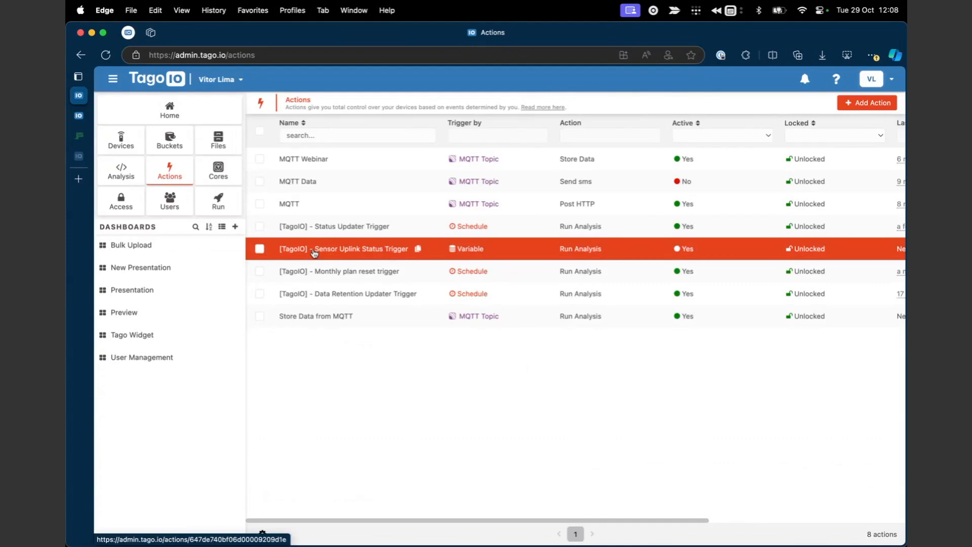
left_click(866, 103)
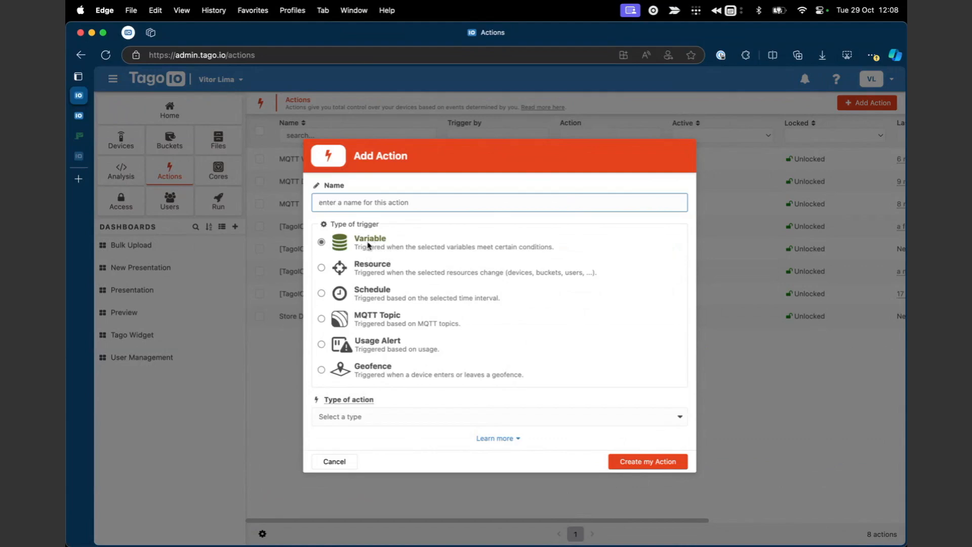
Try the Resource and Schedule triggers, then settle on the Usage Alert trigger type.
left_click(328, 272)
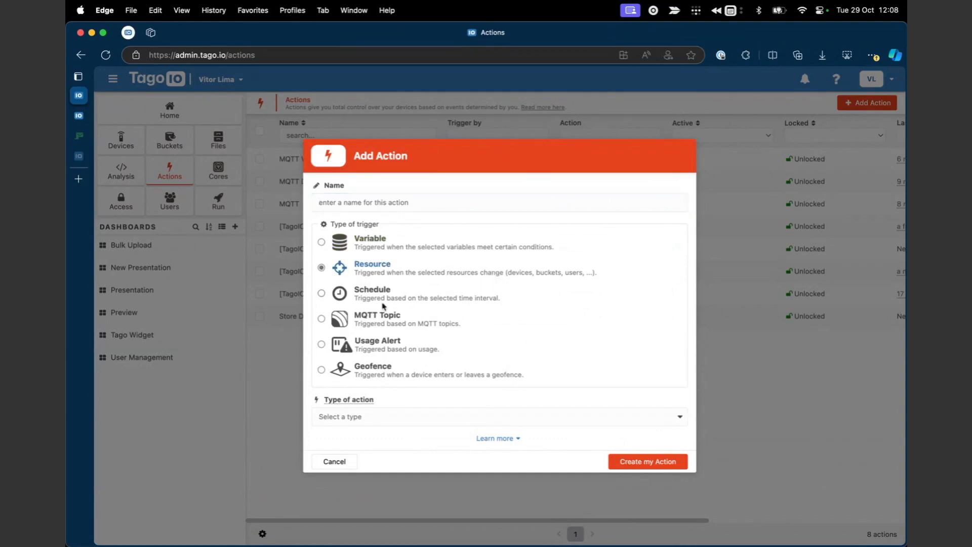
left_click(322, 293)
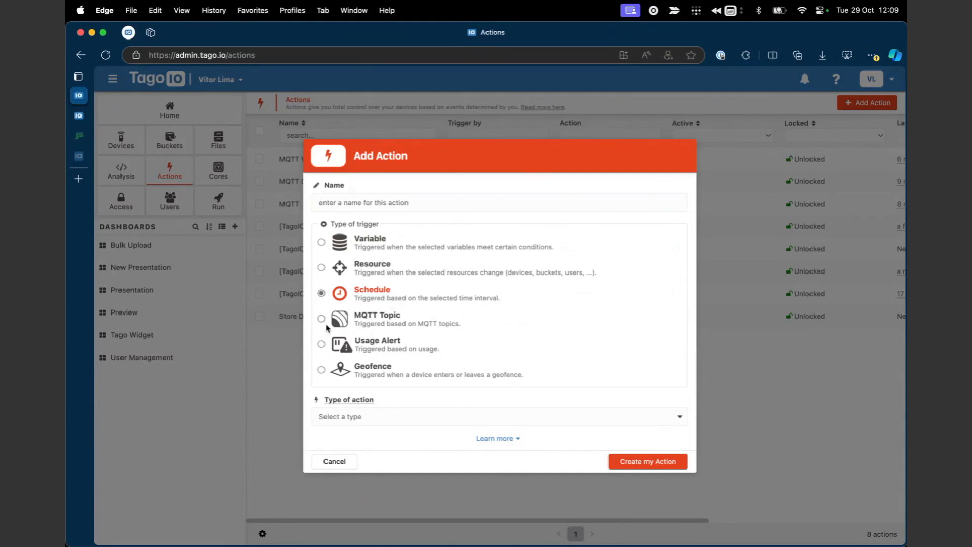
left_click(321, 345)
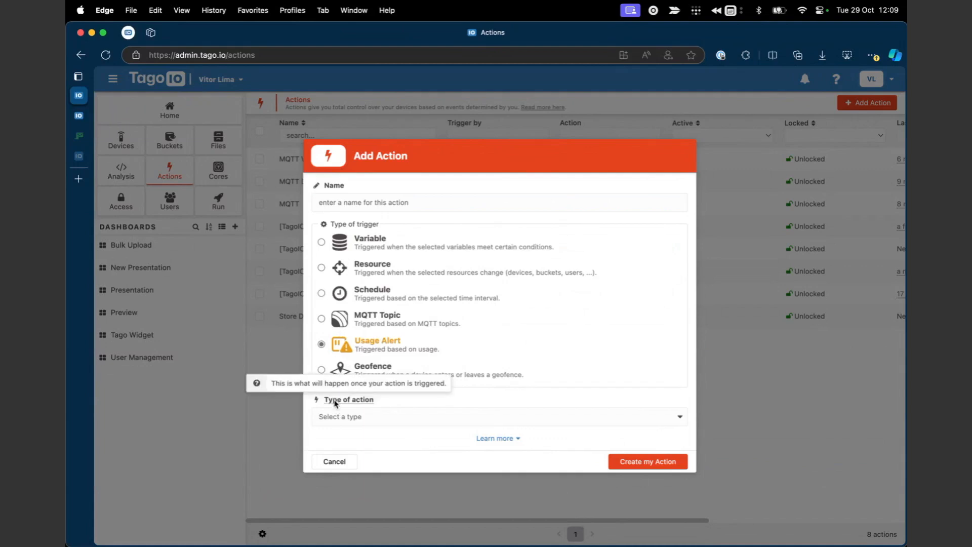
left_click(345, 412)
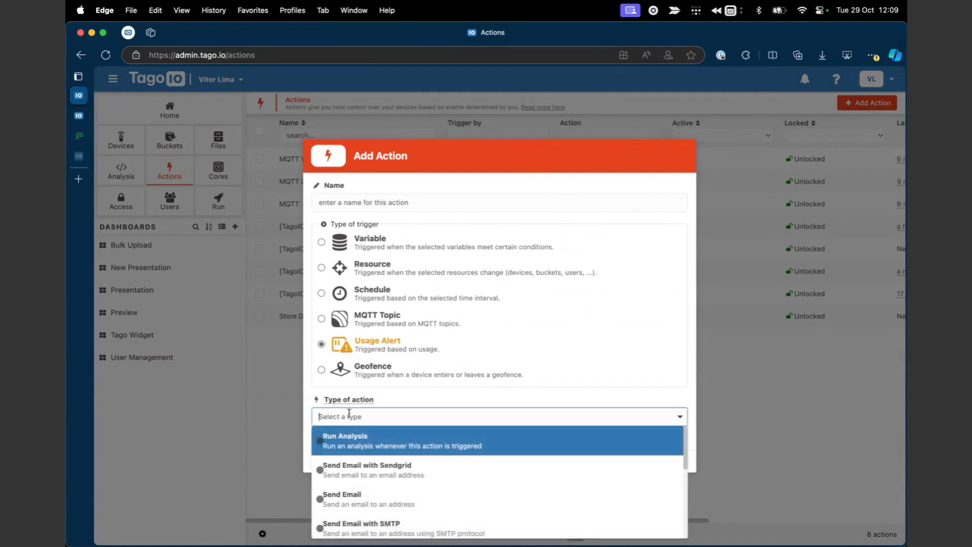
scroll(427, 473, "down", 1)
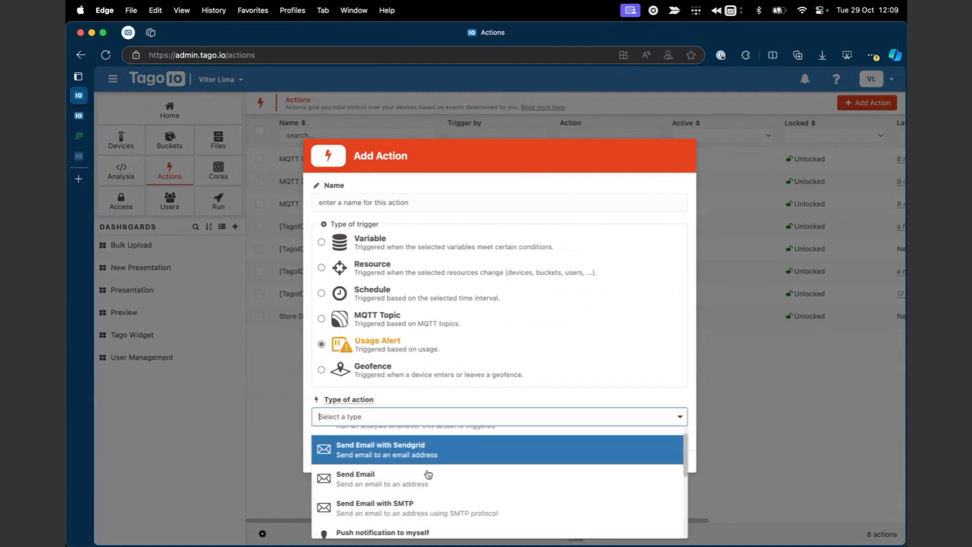
scroll(427, 473, "up", 1)
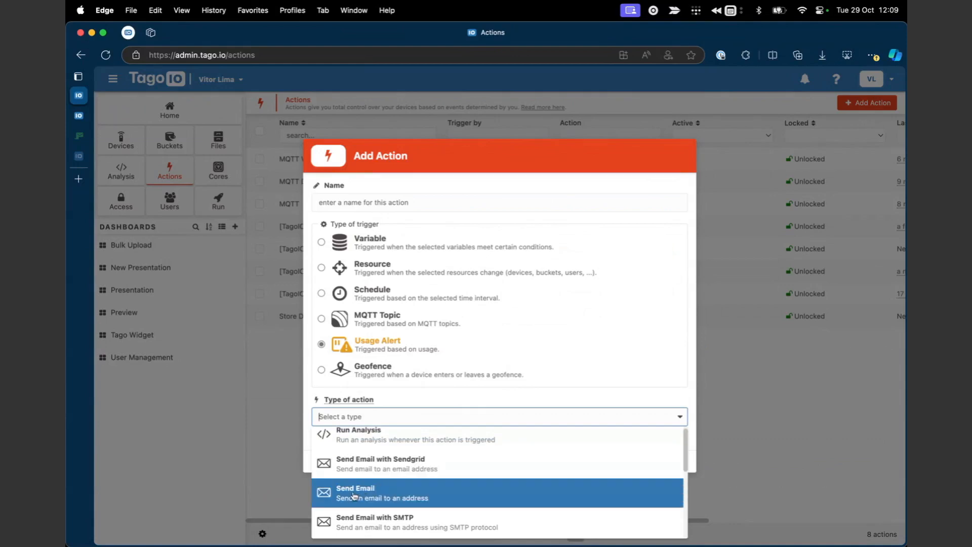
scroll(387, 491, "down", 2)
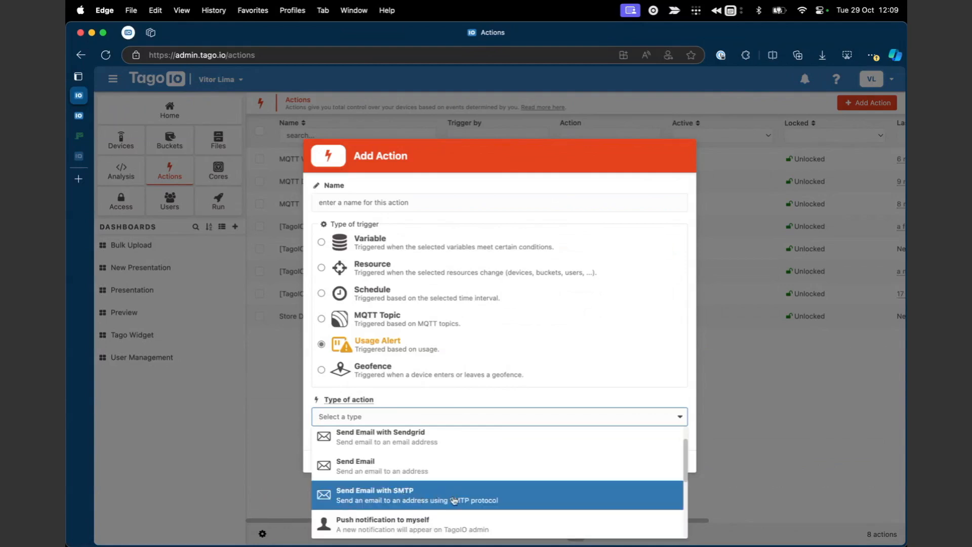
scroll(454, 501, "down", 5)
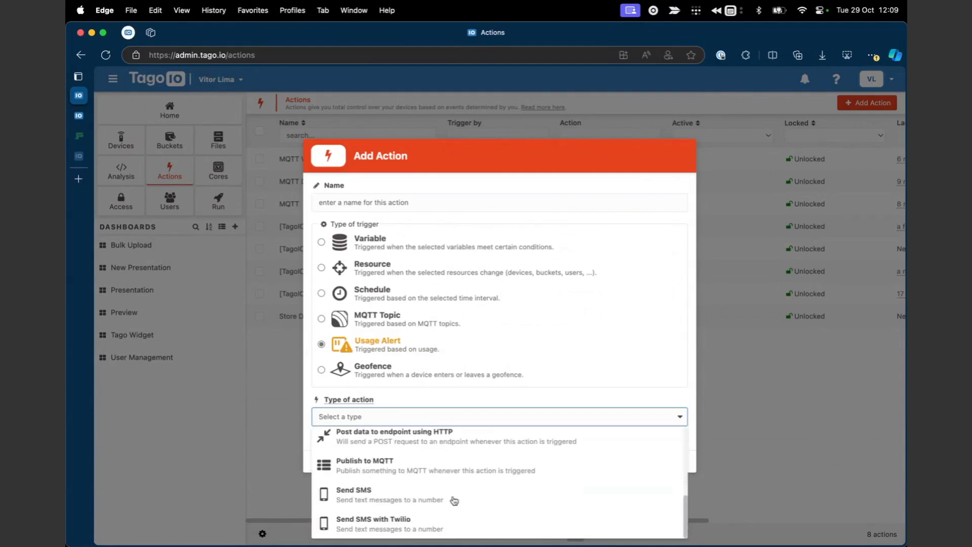
scroll(427, 479, "up", 5)
scroll(428, 480, "down", 5)
scroll(428, 479, "up", 3)
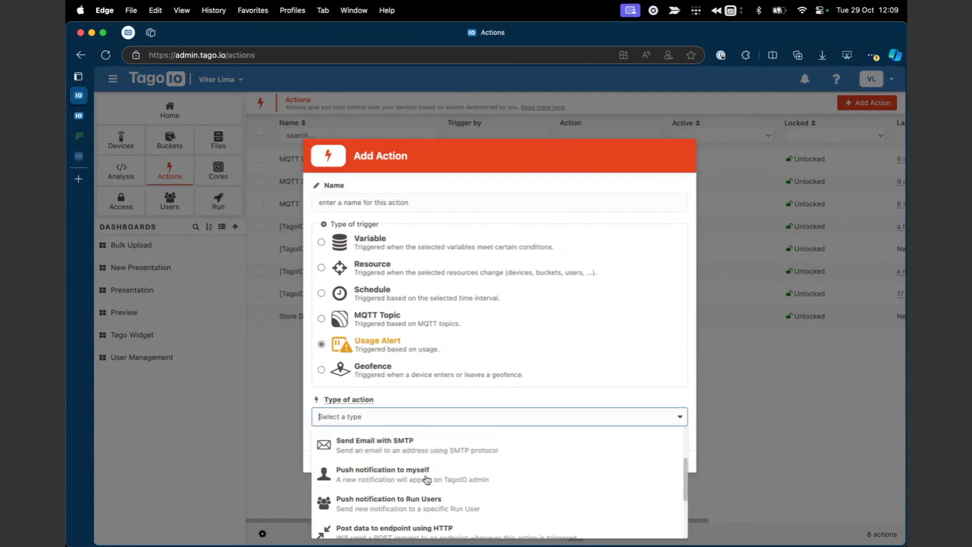
scroll(428, 480, "down", 3)
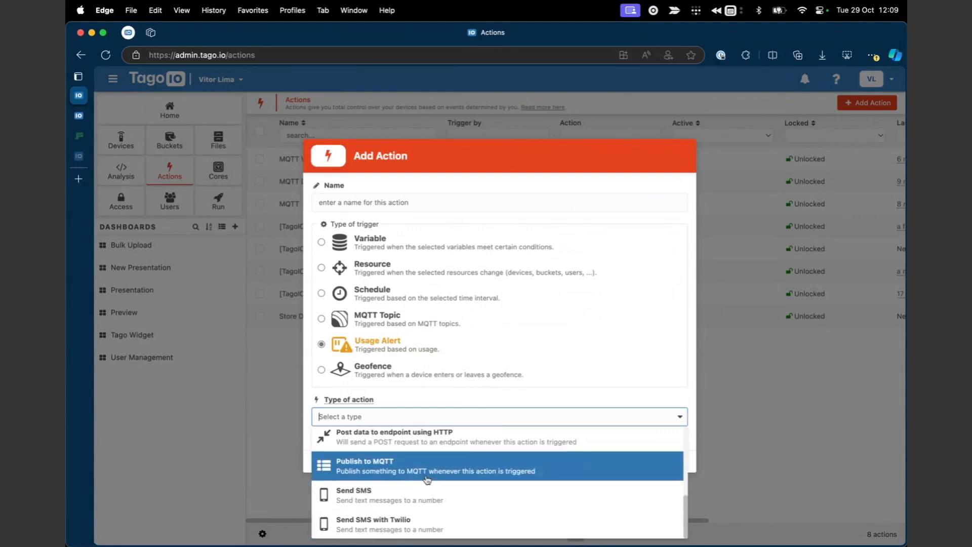
scroll(428, 479, "up", 3)
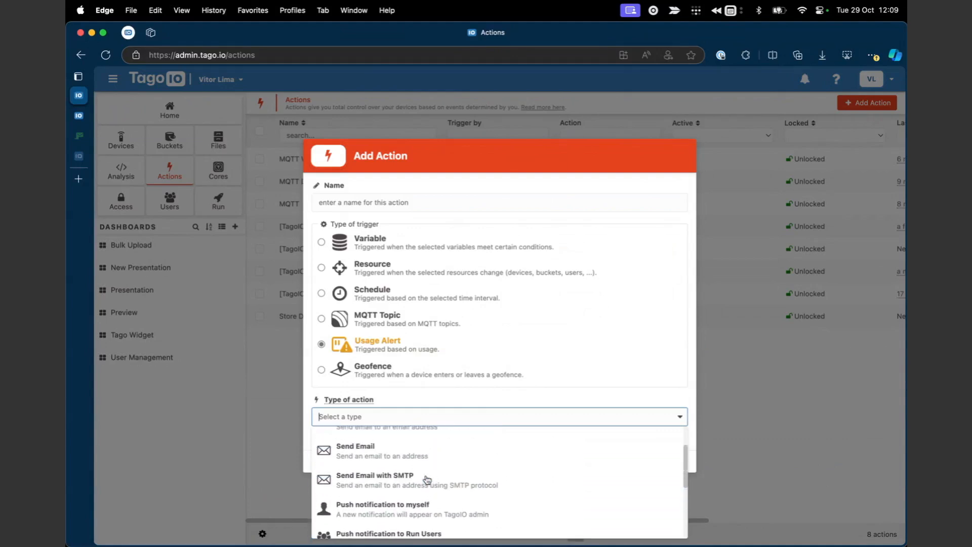
scroll(427, 480, "up", 2)
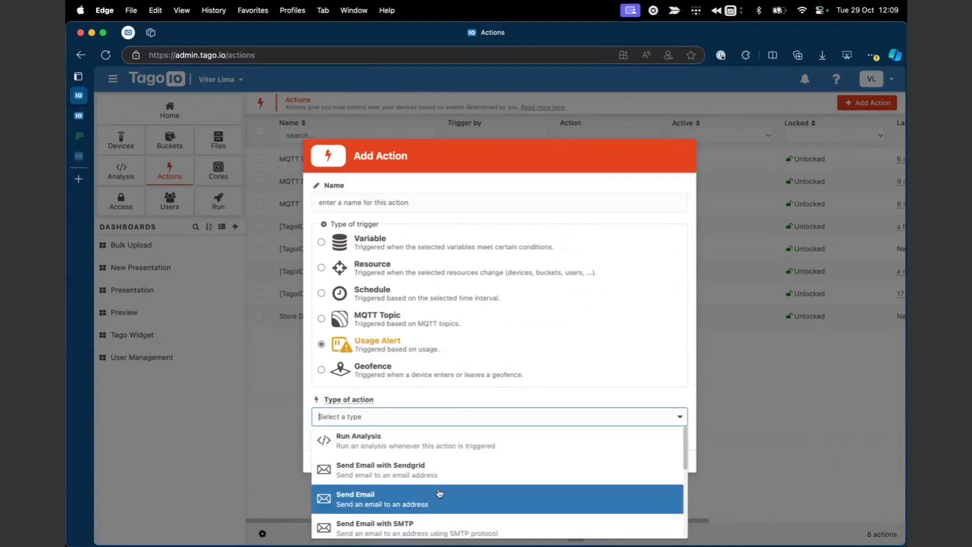
scroll(439, 492, "down", 3)
scroll(460, 486, "up", 3)
left_click(483, 361)
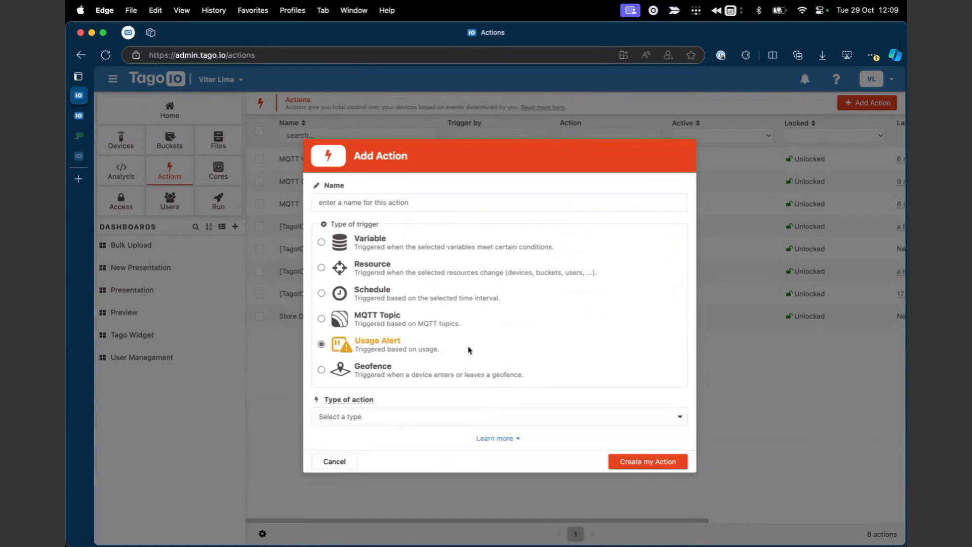
left_click(354, 248)
Name the action 'Simple Action' and set its action type to Send Email with SMTP.
left_click(375, 202)
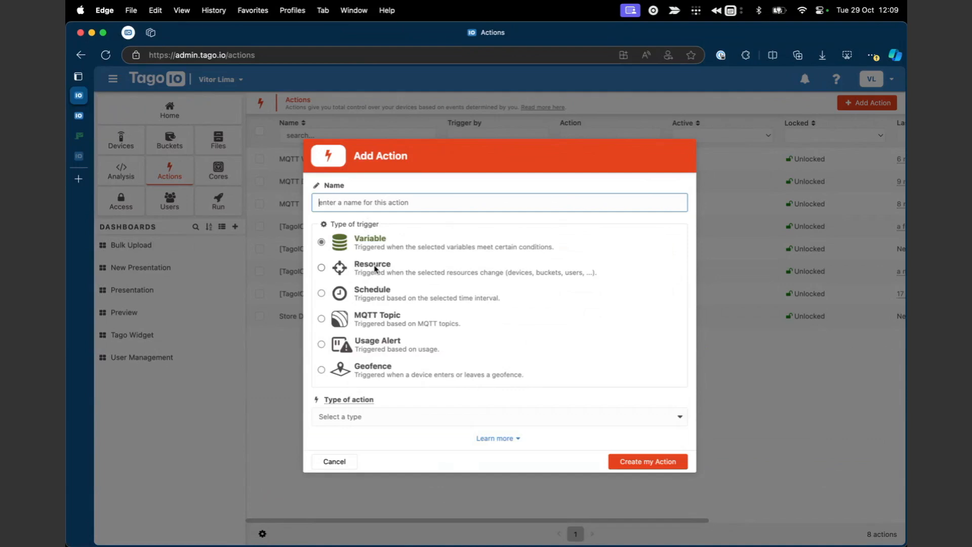
type("Sim")
left_click(351, 415)
scroll(384, 476, "down", 1)
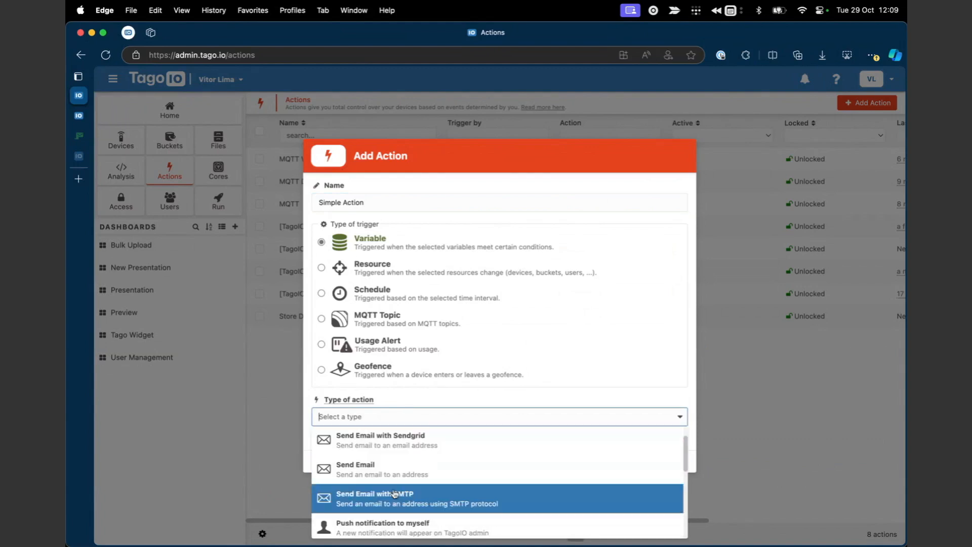
left_click(384, 494)
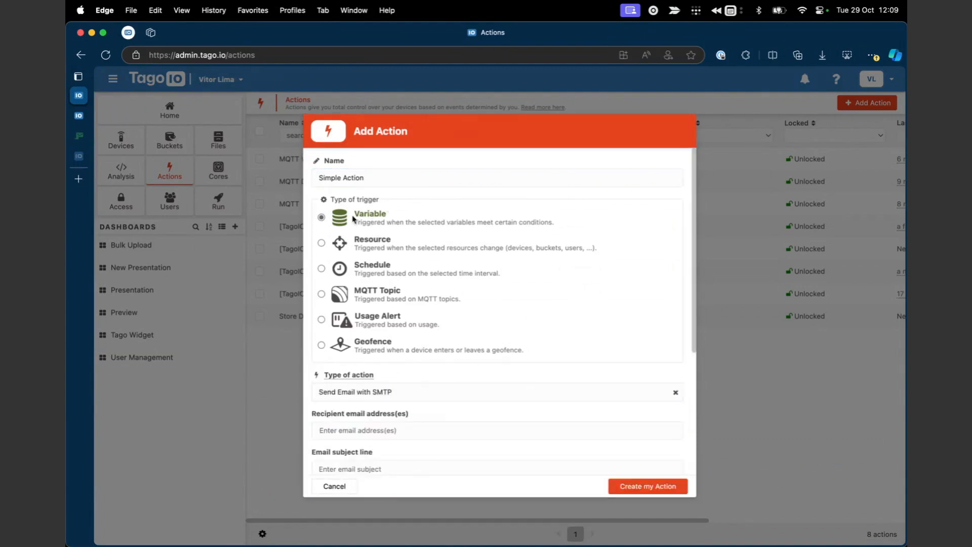
scroll(428, 386, "down", 4)
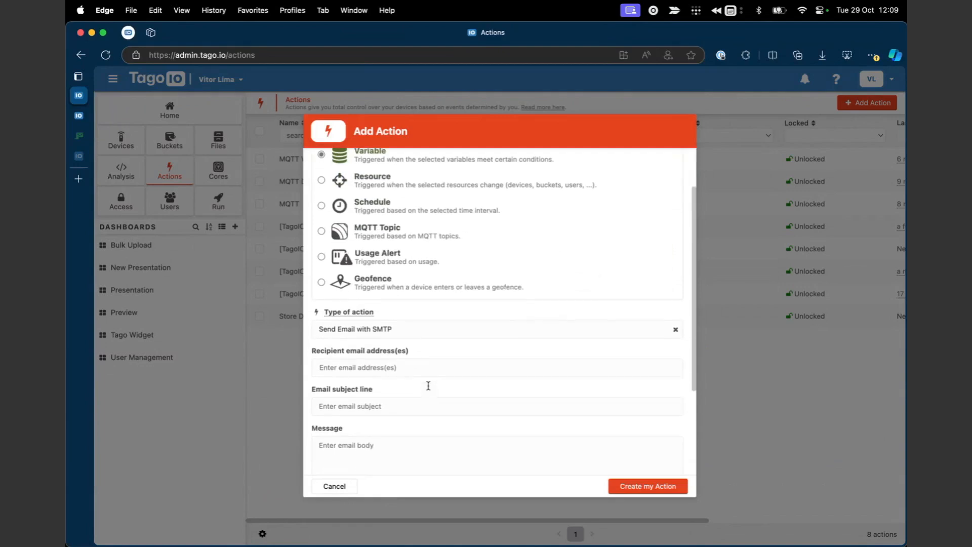
scroll(428, 386, "down", 2)
scroll(382, 300, "down", 1)
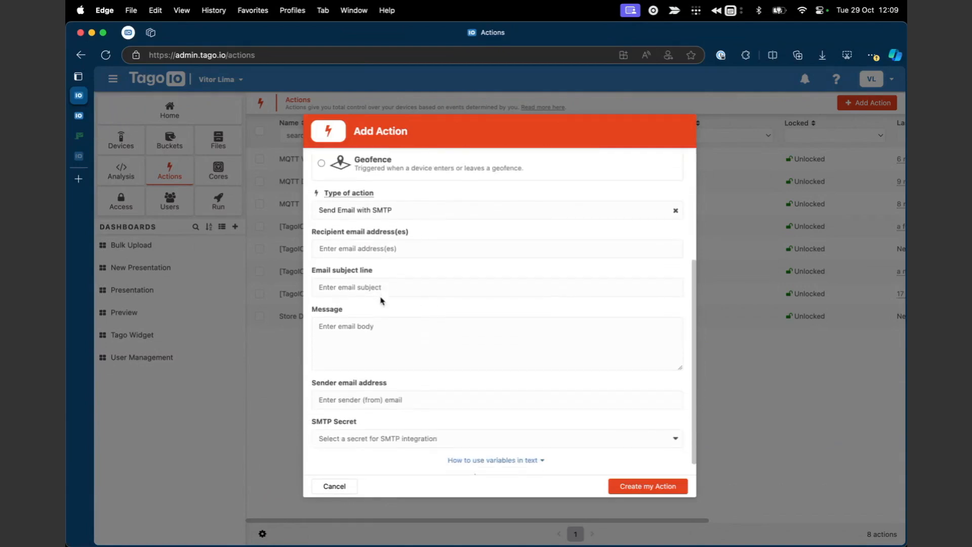
scroll(382, 299, "up", 1)
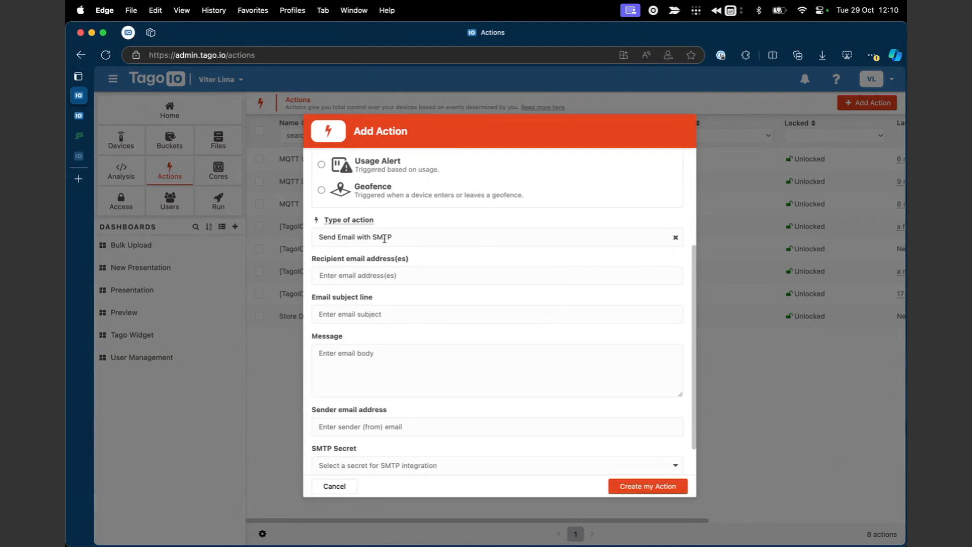
left_click(371, 277)
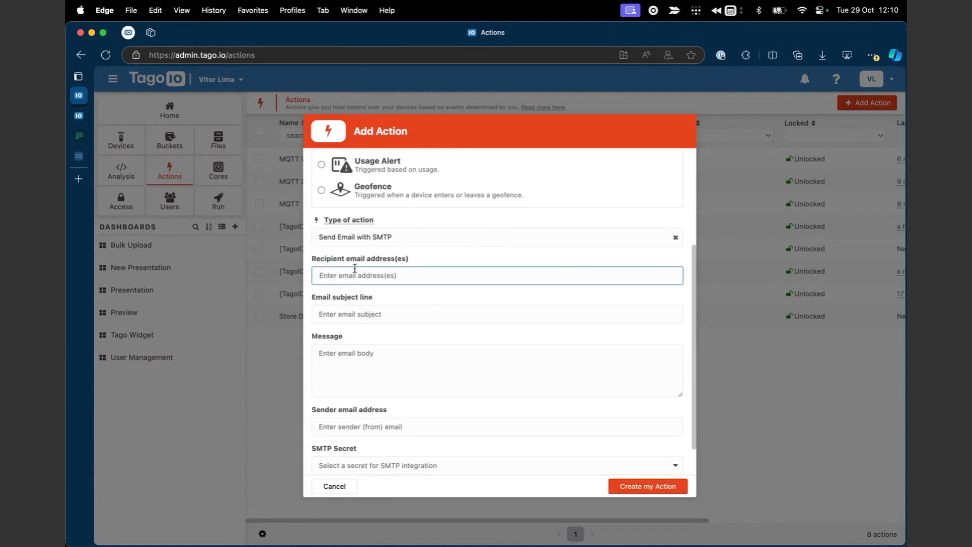
Enter the client recipient, subject 'My First Email' and message 'Here goes your message'.
left_click(335, 315)
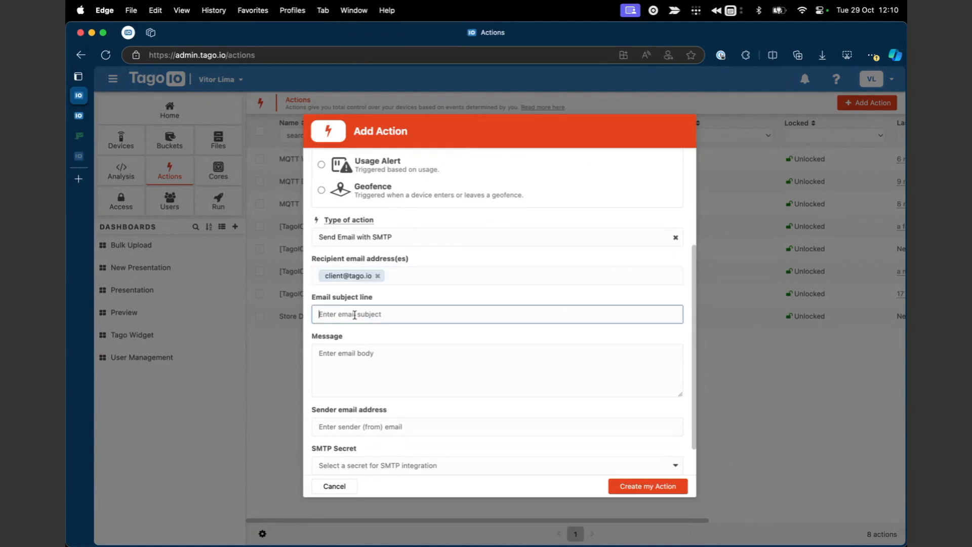
type("My First Emai")
left_click(384, 373)
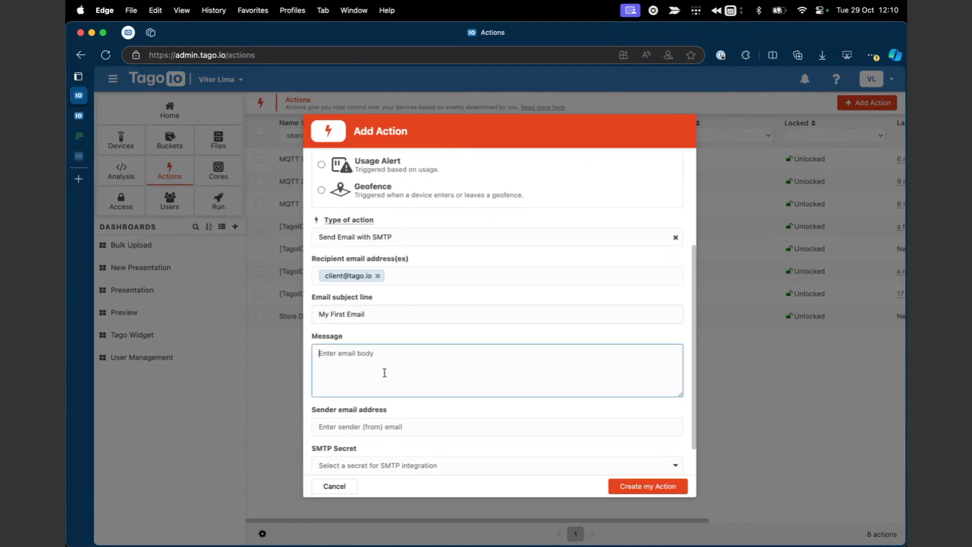
scroll(384, 373, "down", 1)
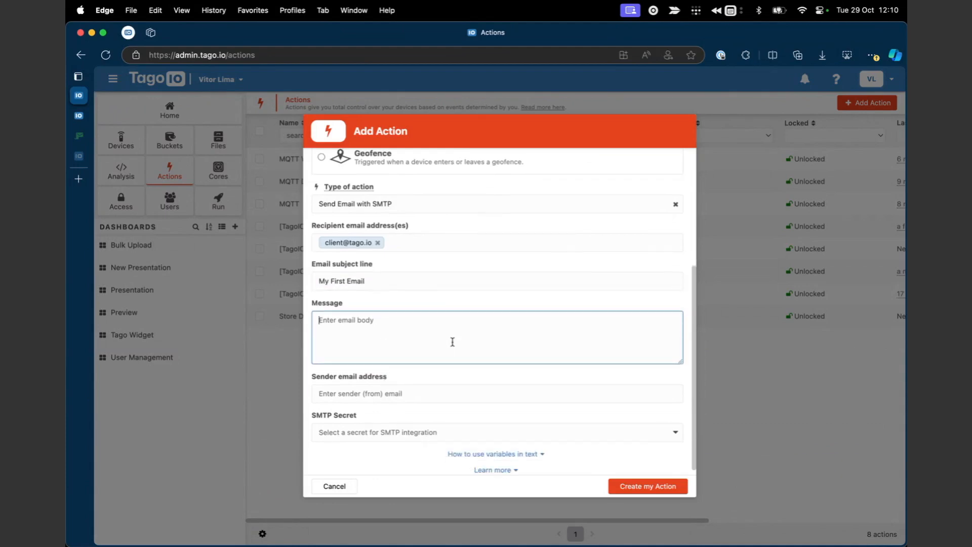
type("Here goes your message")
Select the sender email address field, then bring up the Mailosaur inbox.
left_click(489, 395)
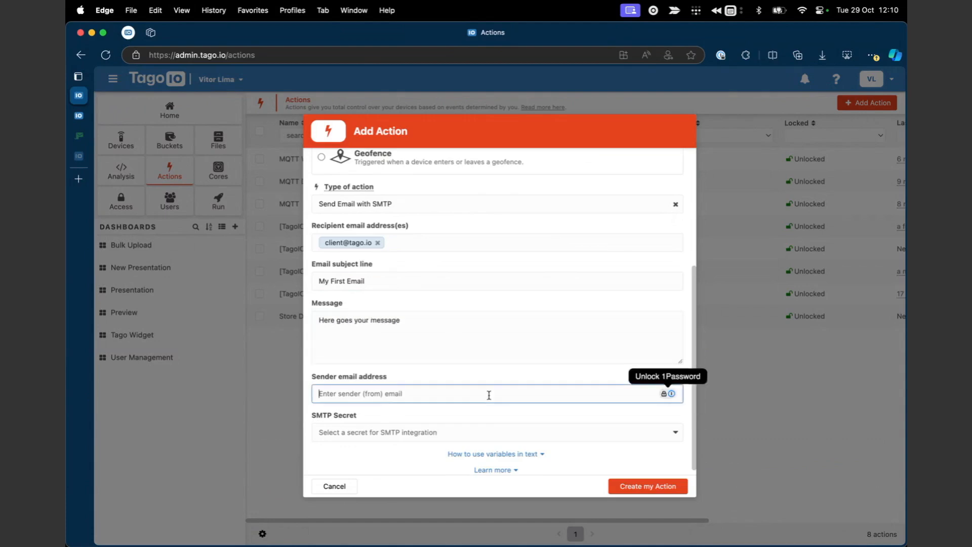
left_click(427, 383)
left_click(365, 393)
left_click(91, 137)
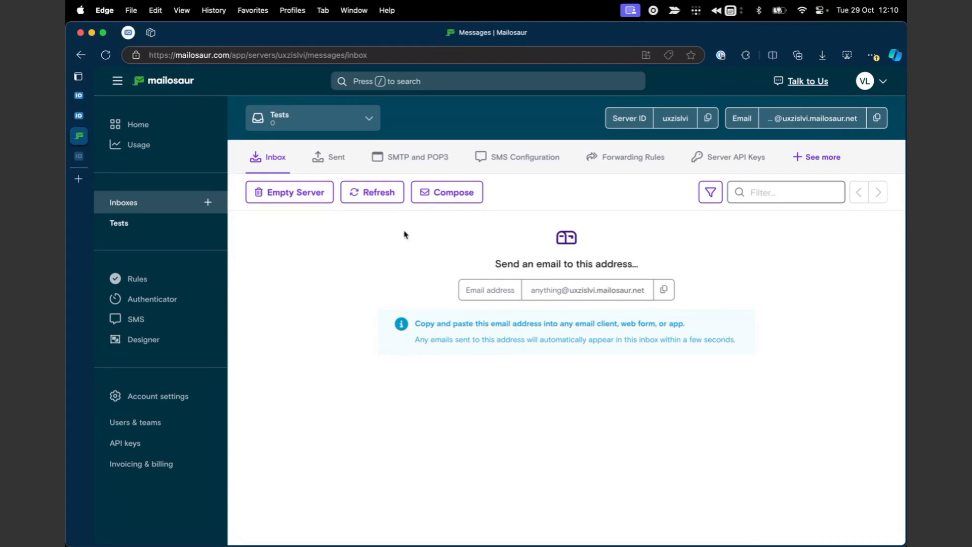
Go back from Mailosaur to the TagoIO Add Action form.
left_click(82, 115)
left_click(82, 97)
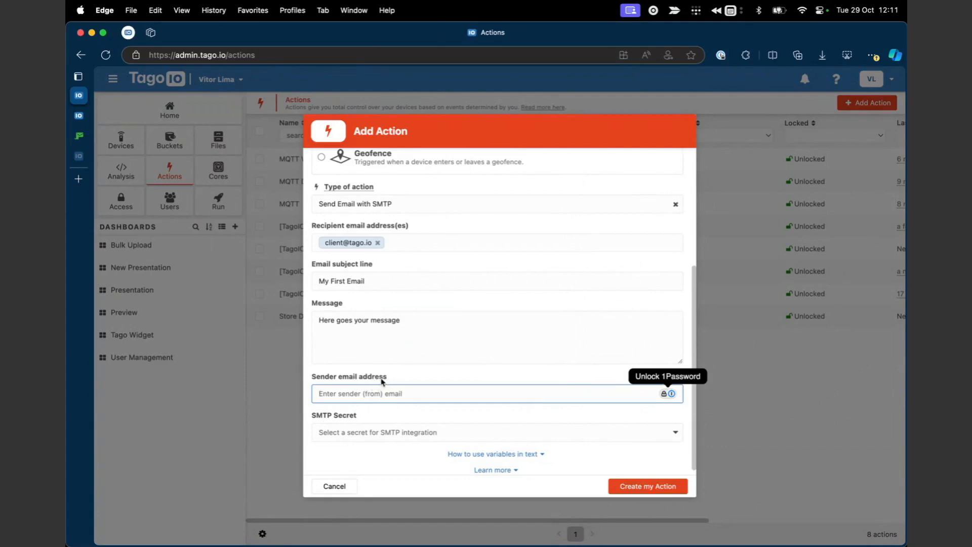
Enter the sender's email address and list the available SMTP secrets.
scroll(354, 389, "down", 1)
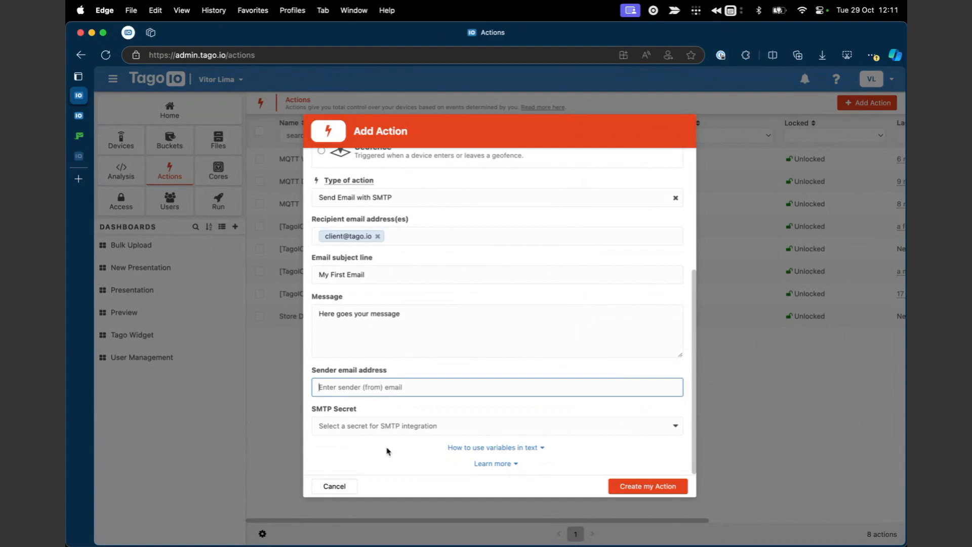
left_click(338, 389)
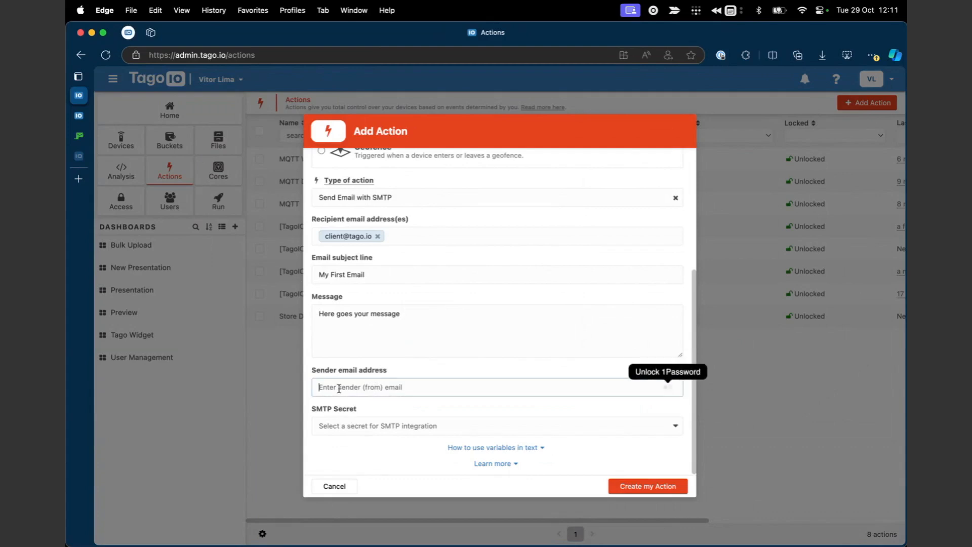
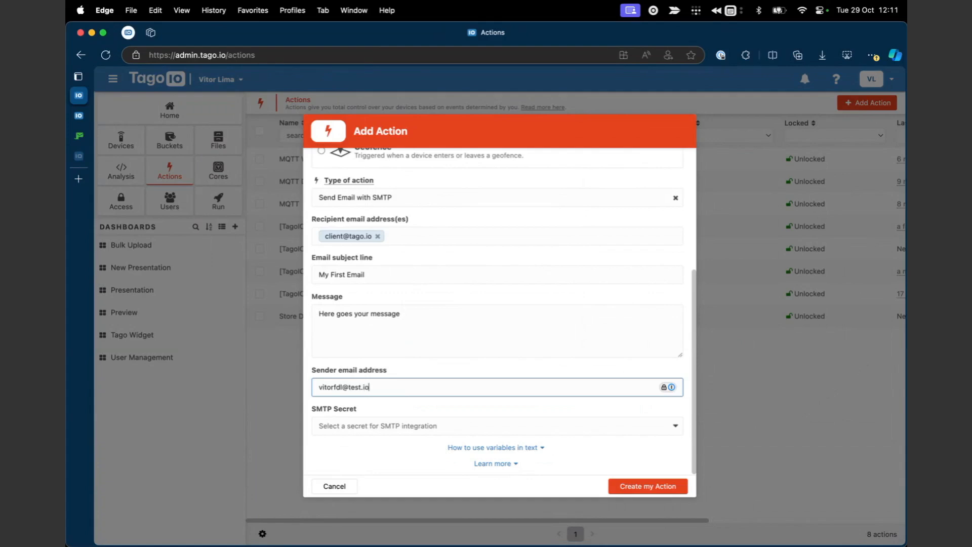
left_click(386, 409)
scroll(414, 361, "up", 2)
scroll(414, 360, "down", 2)
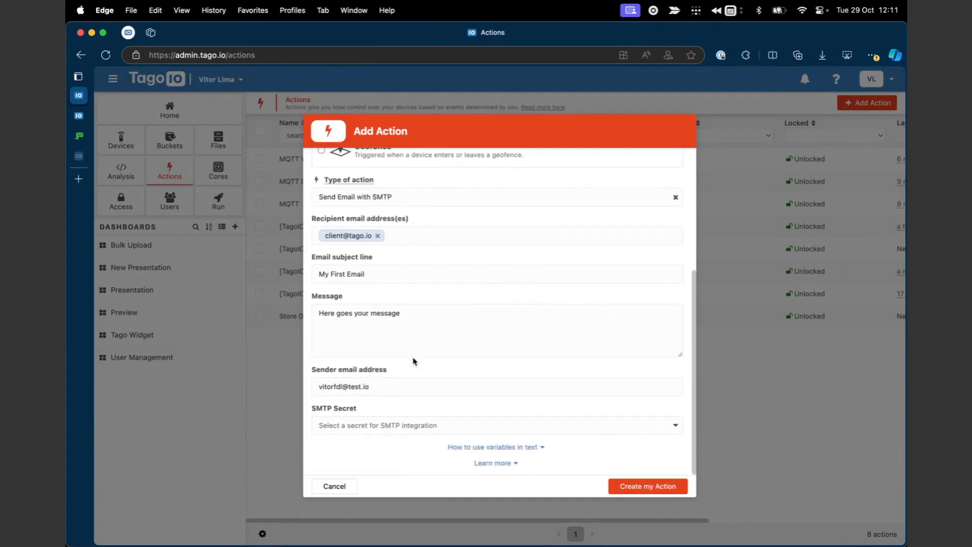
left_click(368, 424)
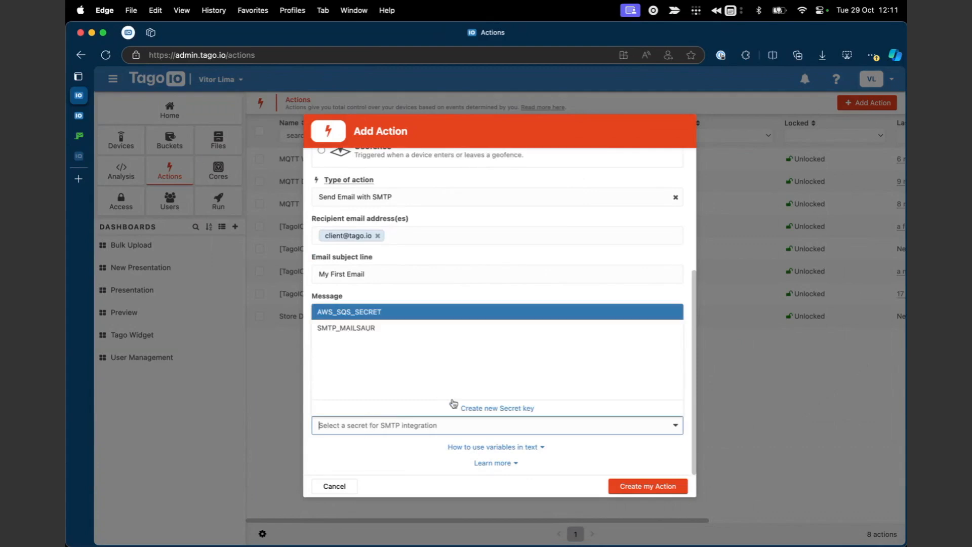
Create a new secret with SMTP Secret as its value type.
left_click(496, 410)
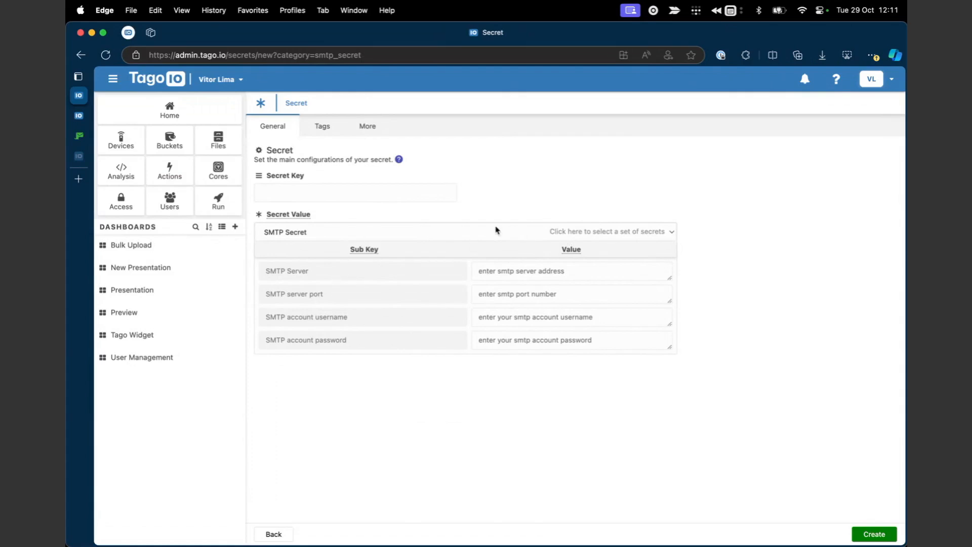
left_click(546, 233)
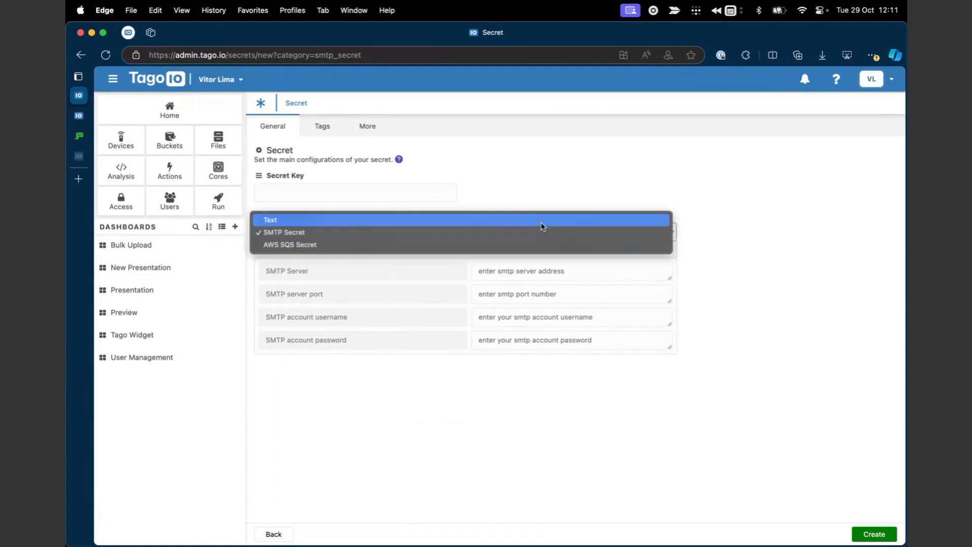
left_click(542, 221)
left_click(506, 233)
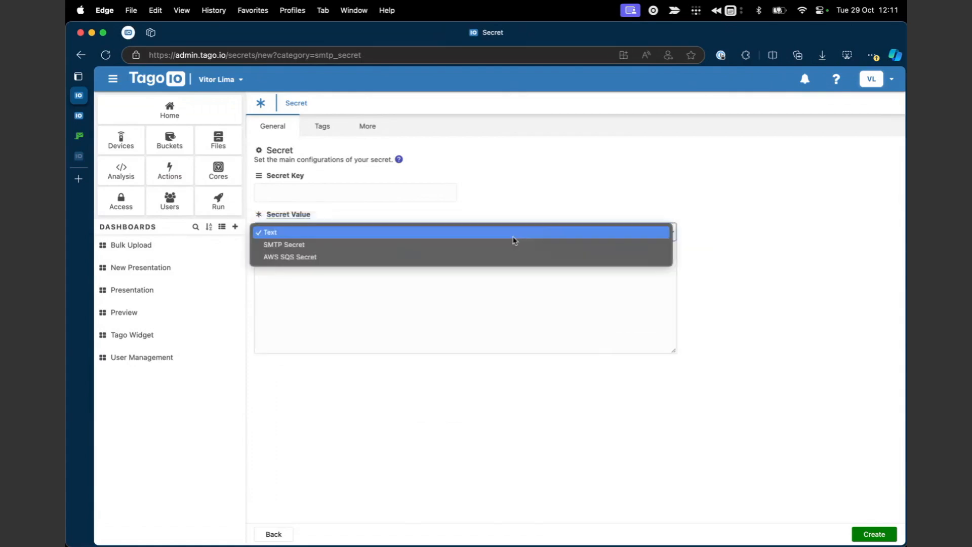
left_click(503, 249)
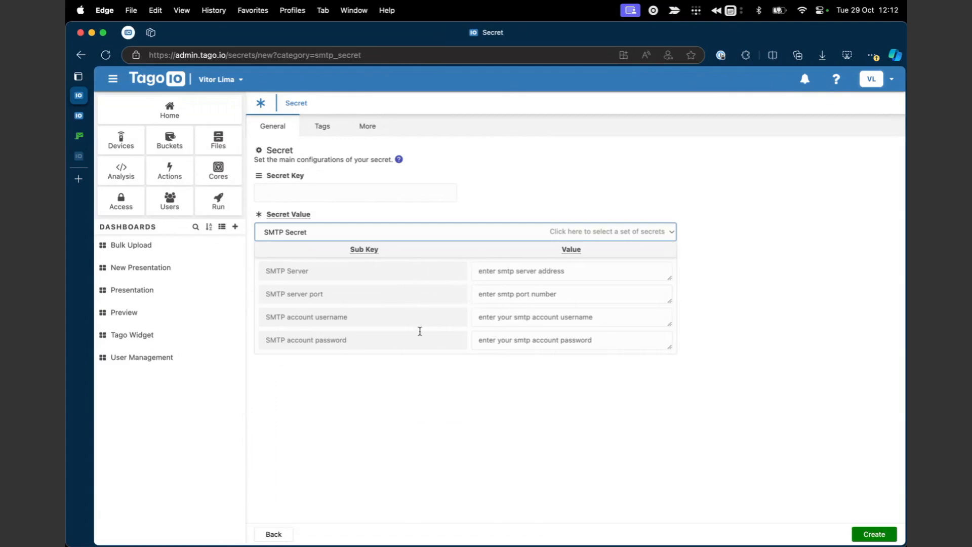
Step through the SMTP server, port, username and password fields, then bring up Mailosaur.
left_click(520, 272)
left_click(506, 292)
left_click(493, 318)
left_click(493, 342)
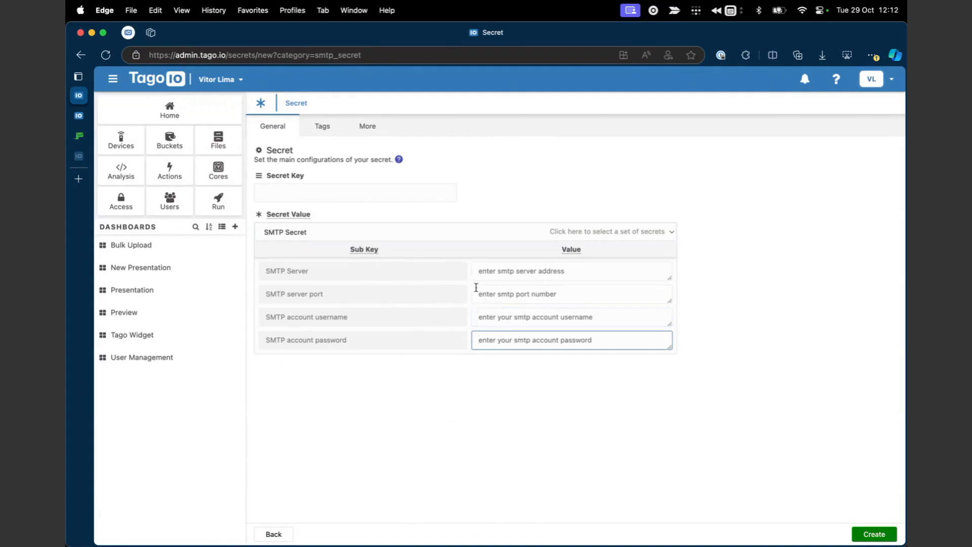
left_click(78, 136)
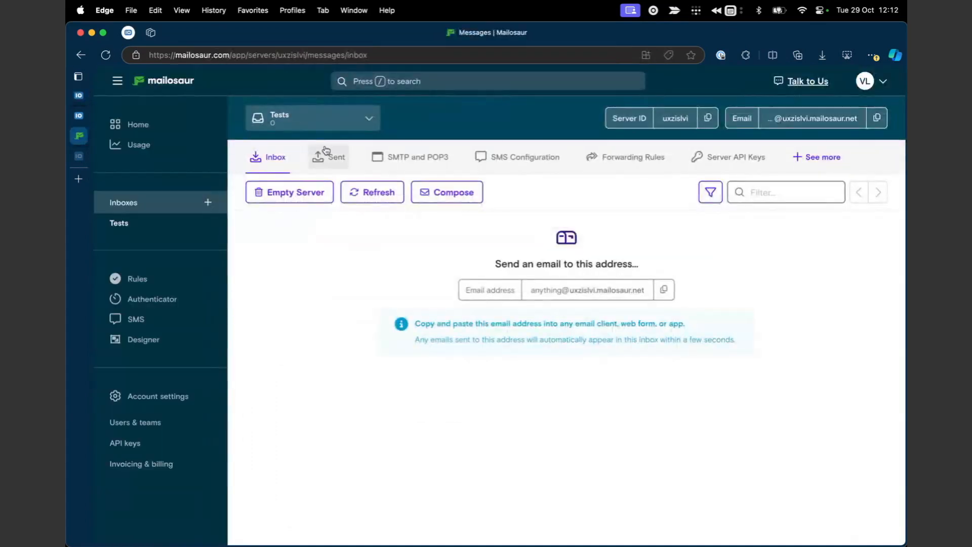
Copy the host smtp.mailosaur.net from Mailosaur's SMTP and POP3 credentials, then return to TagoIO.
left_click(407, 160)
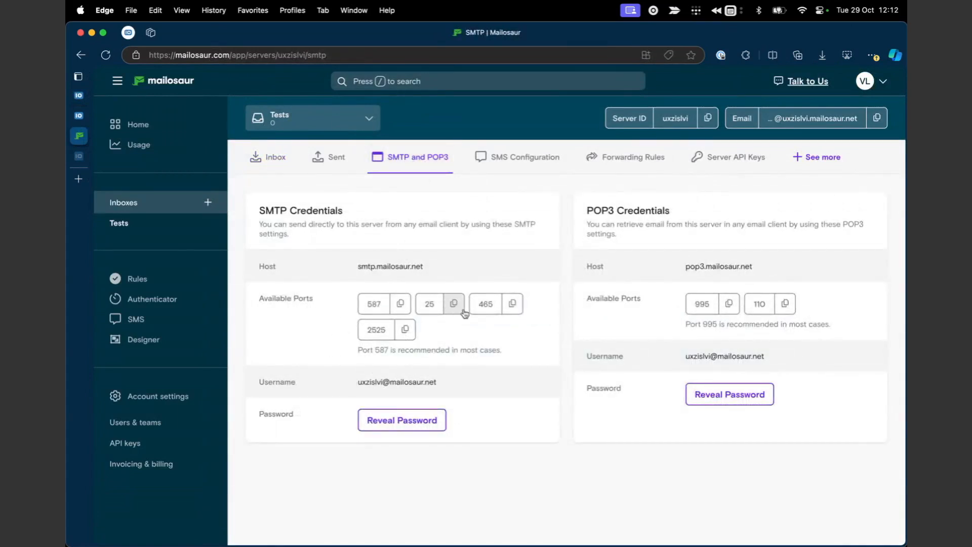
left_click_drag(359, 267, 439, 270)
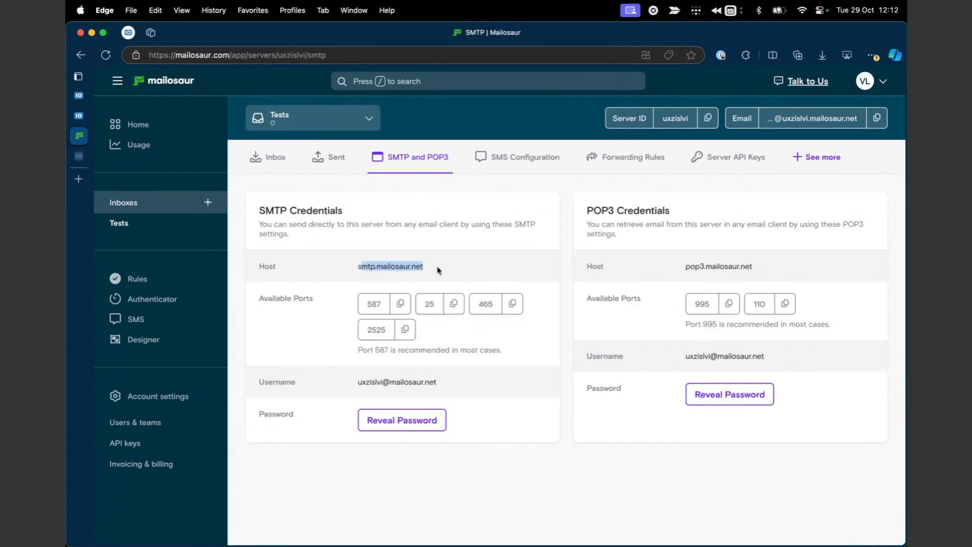
left_click(431, 271)
double_click(413, 266)
key("super+c")
left_click(79, 95)
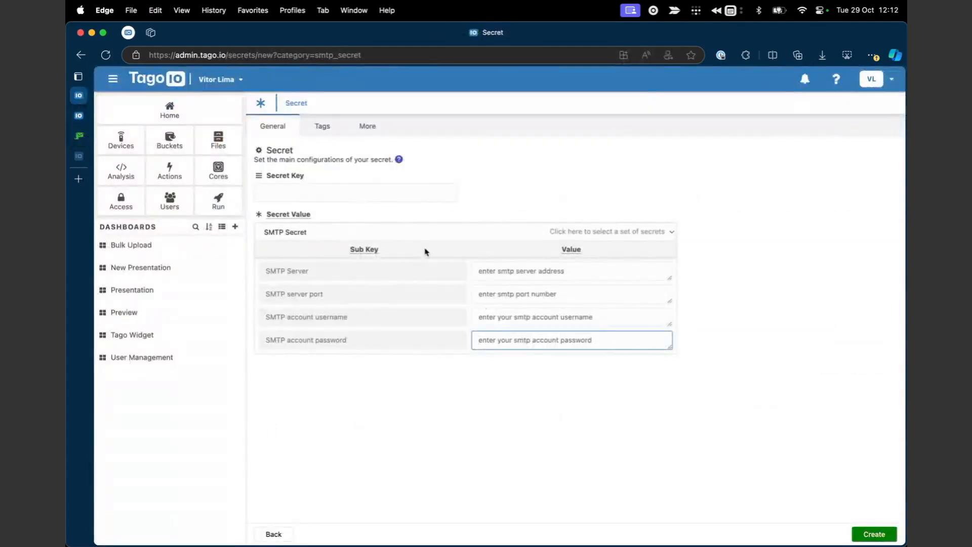
Paste smtp.mailosaur.net as the SMTP Server value, removing the trailing line break.
left_click(504, 267)
key("super+v")
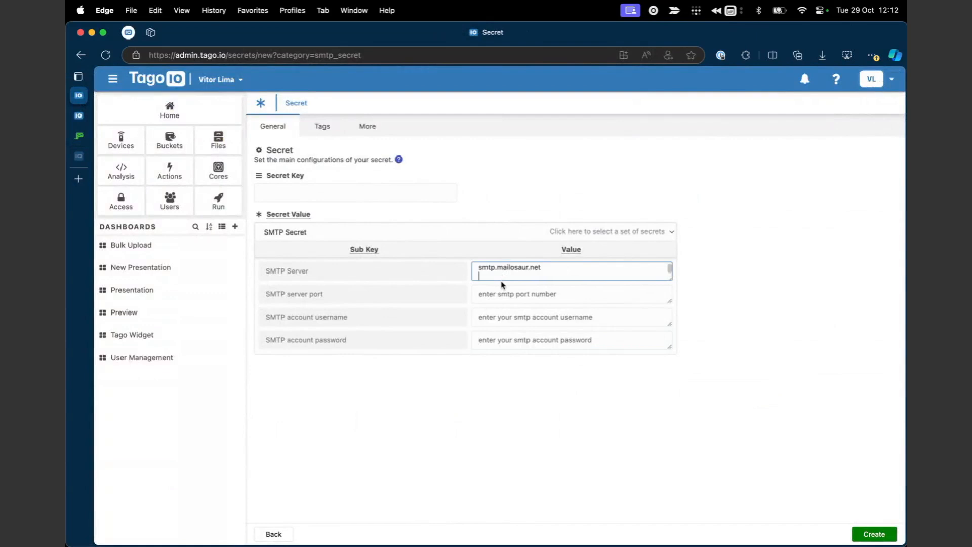
key("BackSpace")
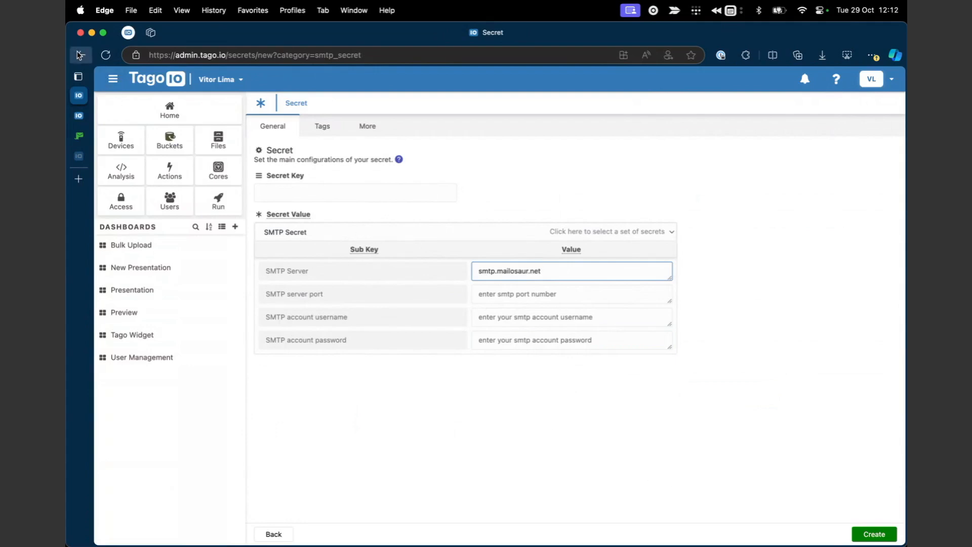
left_click(80, 55)
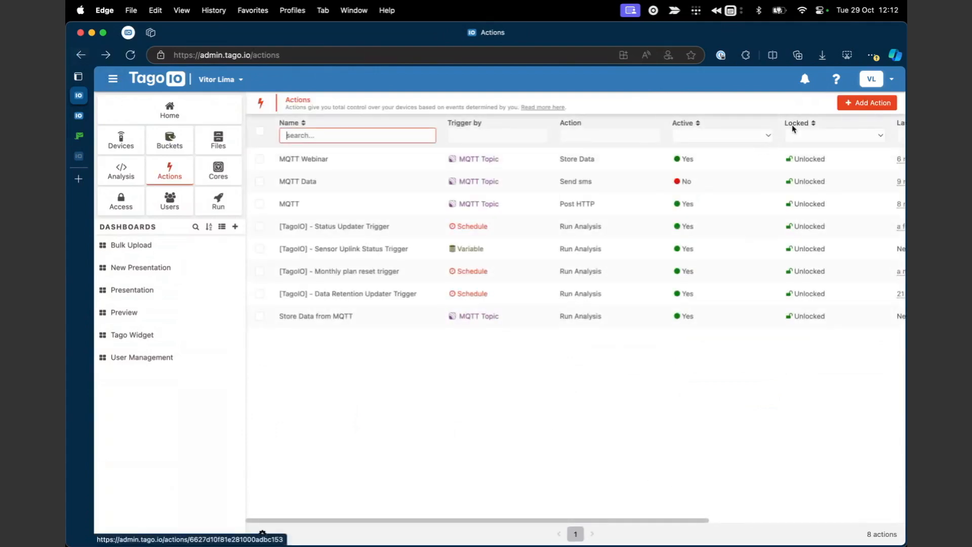
Add a new action of type Send Email with SMTP.
left_click(848, 103)
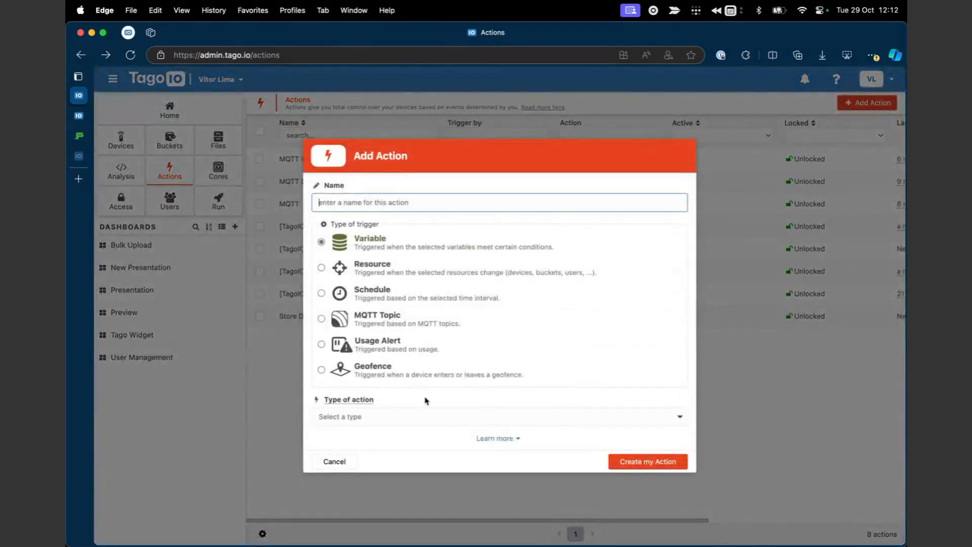
left_click(423, 415)
scroll(408, 464, "down", 3)
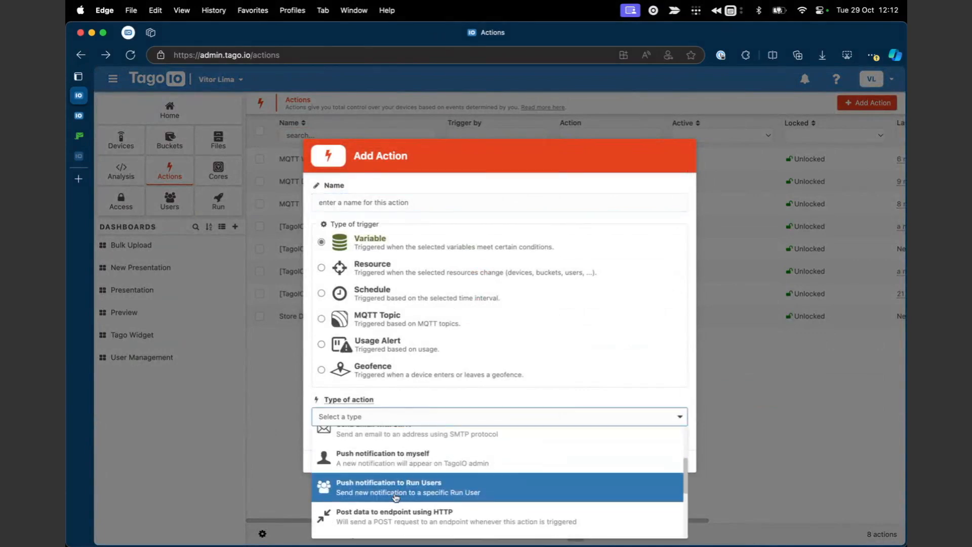
left_click(403, 450)
scroll(430, 379, "down", 3)
Enter the client's recipient email, subject 'My Subject' and message 'My Email Message'.
left_click(405, 358)
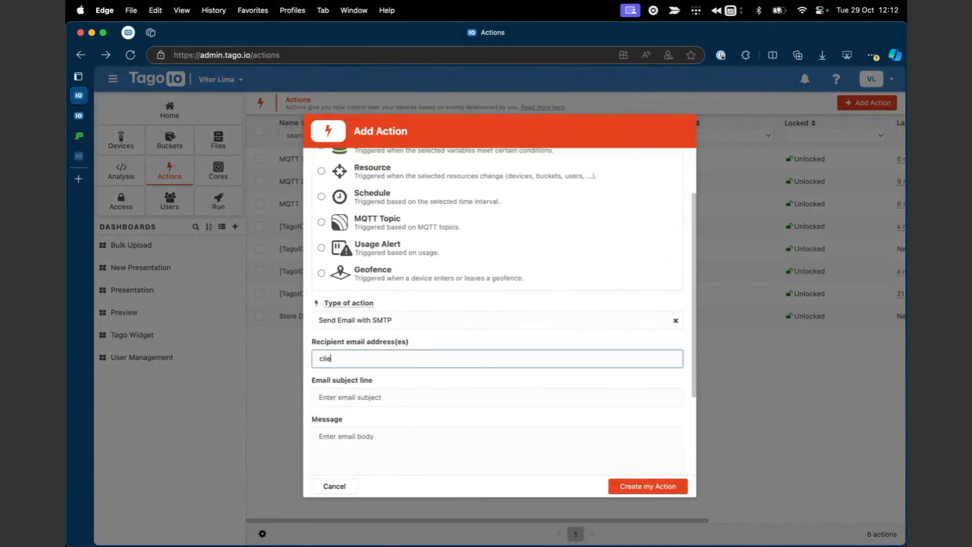
key("Tab")
scroll(504, 311, "down", 2)
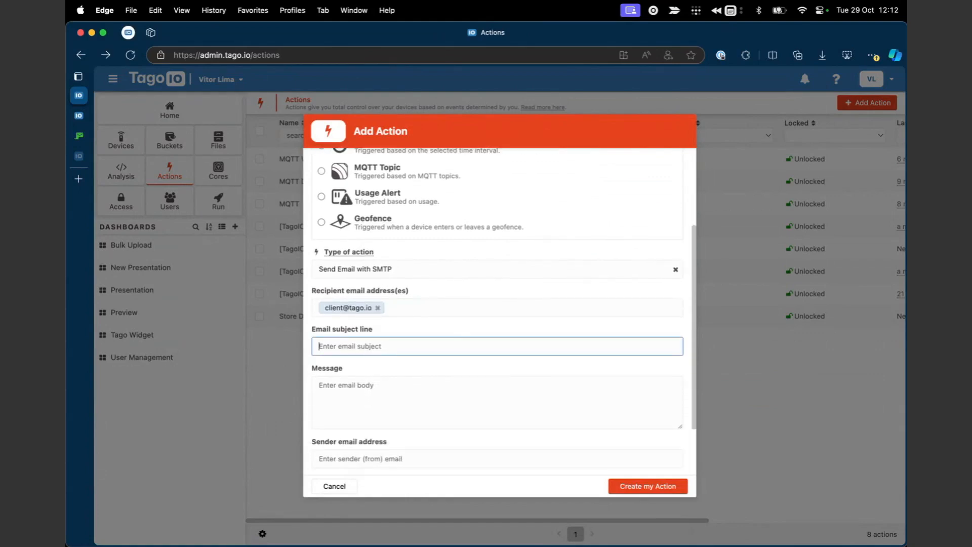
type("My Subject")
key("Tab")
type("M")
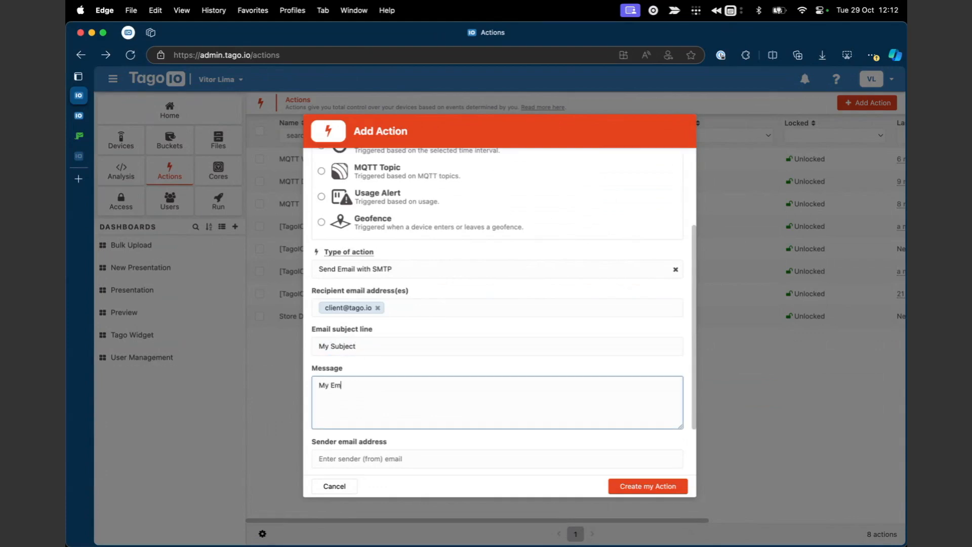
type("y Email Message")
Fill in the sender email address and choose the SMTP_MAILSAUR secret.
scroll(424, 365, "down", 3)
left_click(390, 385)
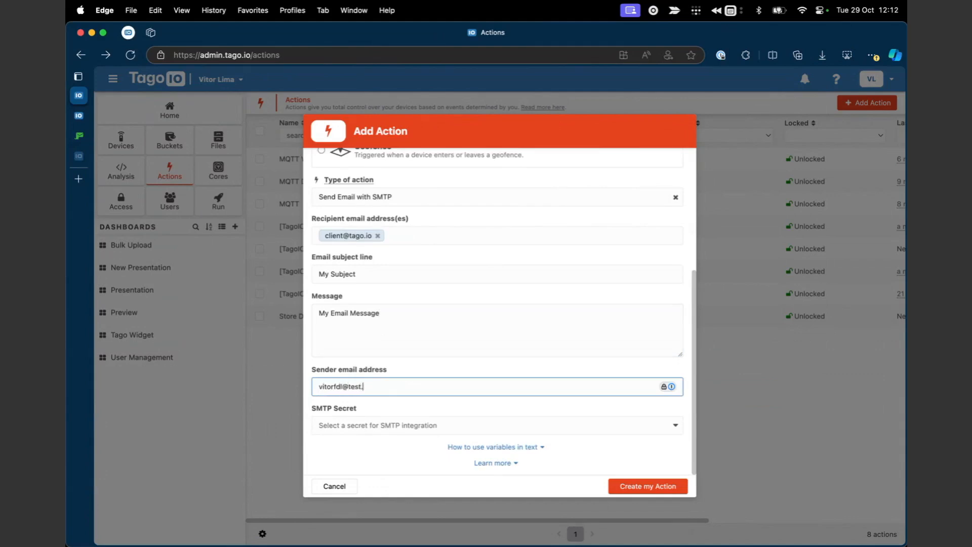
key("Tab")
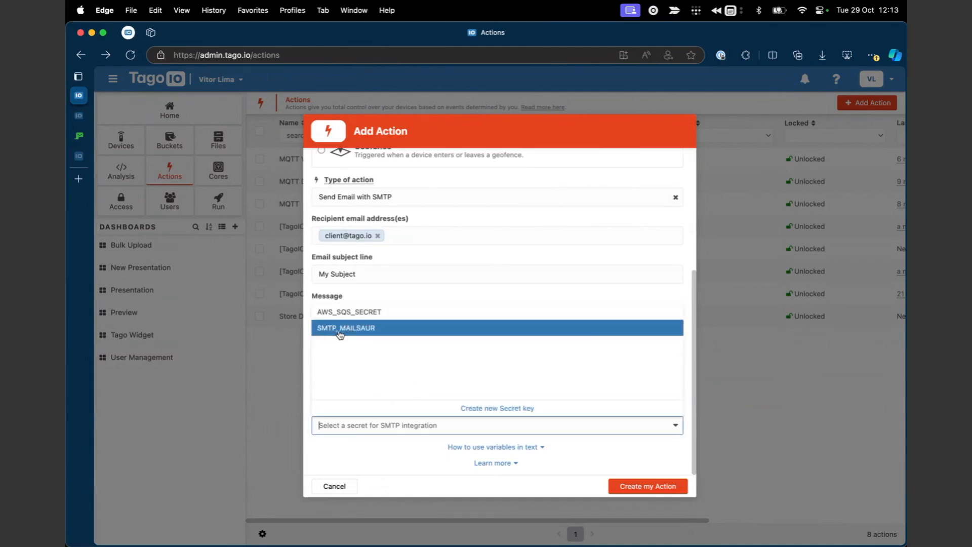
left_click(357, 329)
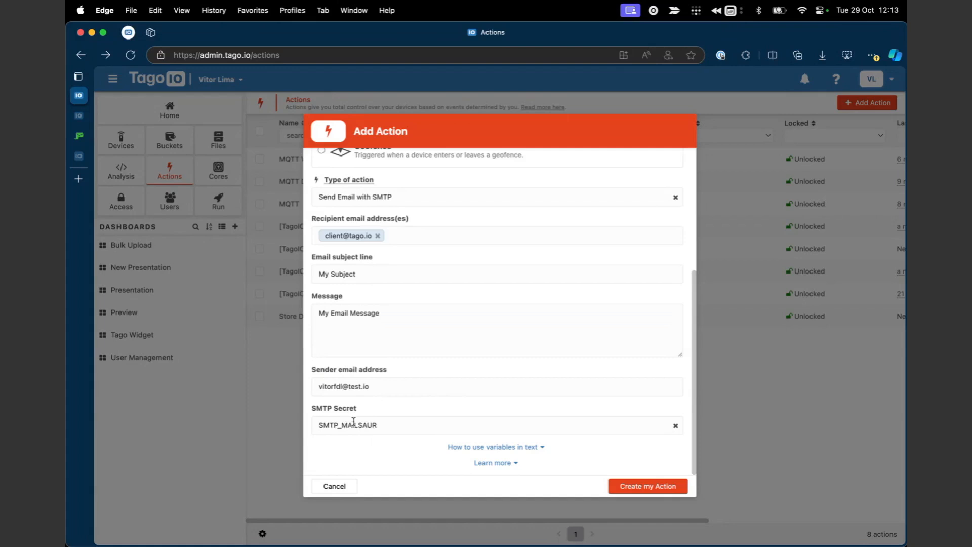
scroll(357, 403, "up", 1)
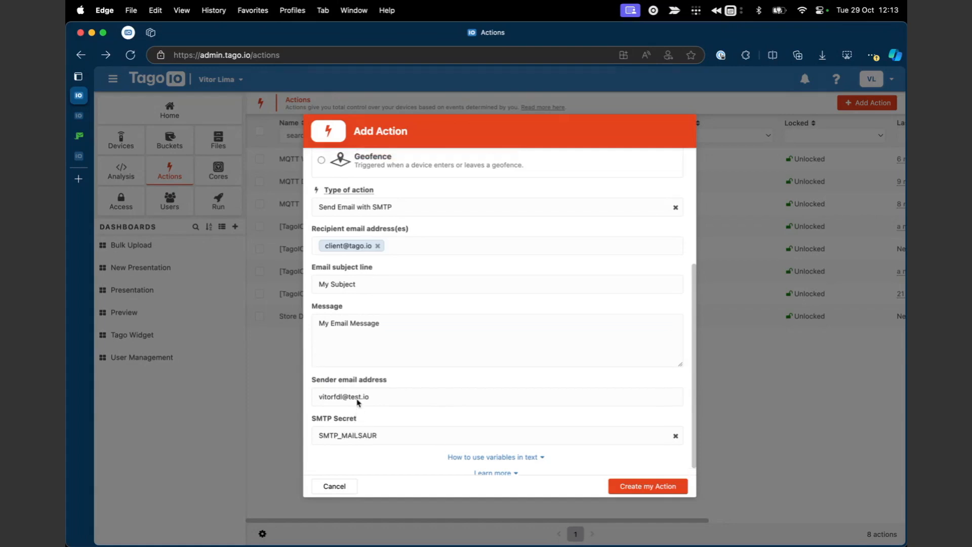
scroll(357, 403, "down", 1)
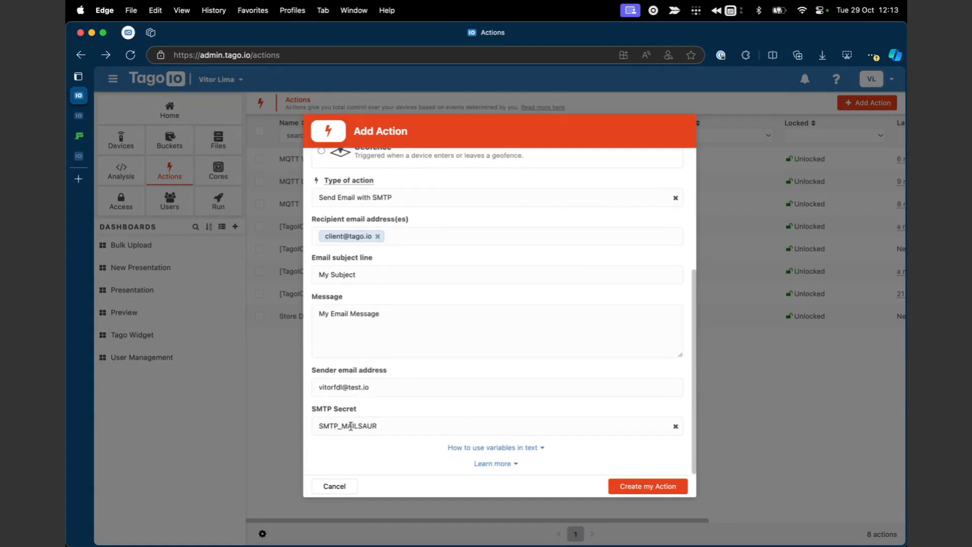
left_click(78, 116)
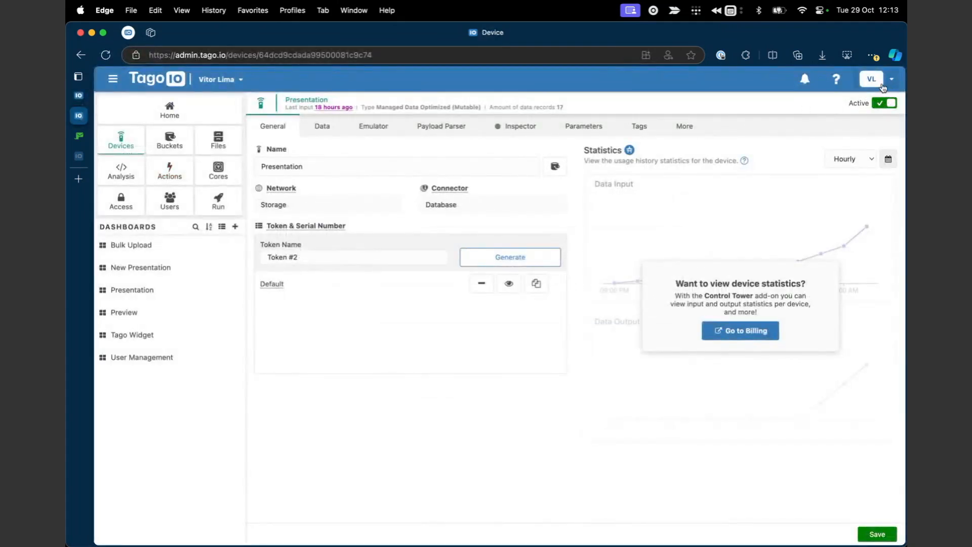
Change the SMTP_MAILSAUR secret's value type to SMTP Secret, exposing blank server, port, username and password fields.
left_click(883, 86)
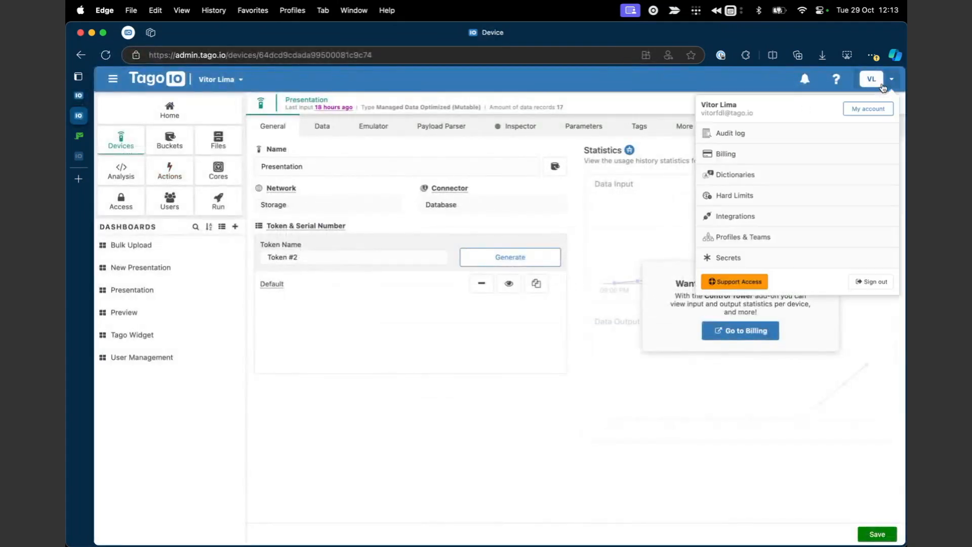
left_click(735, 259)
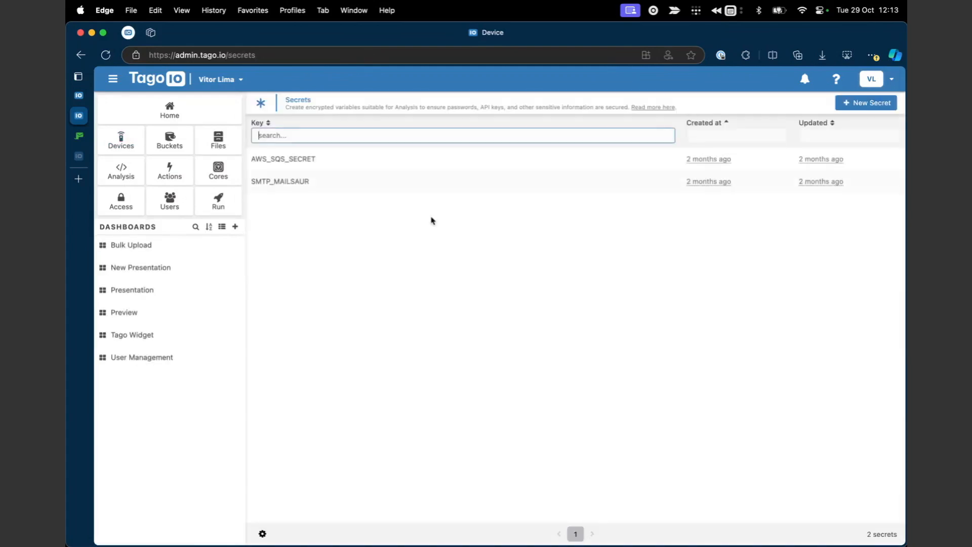
left_click(354, 180)
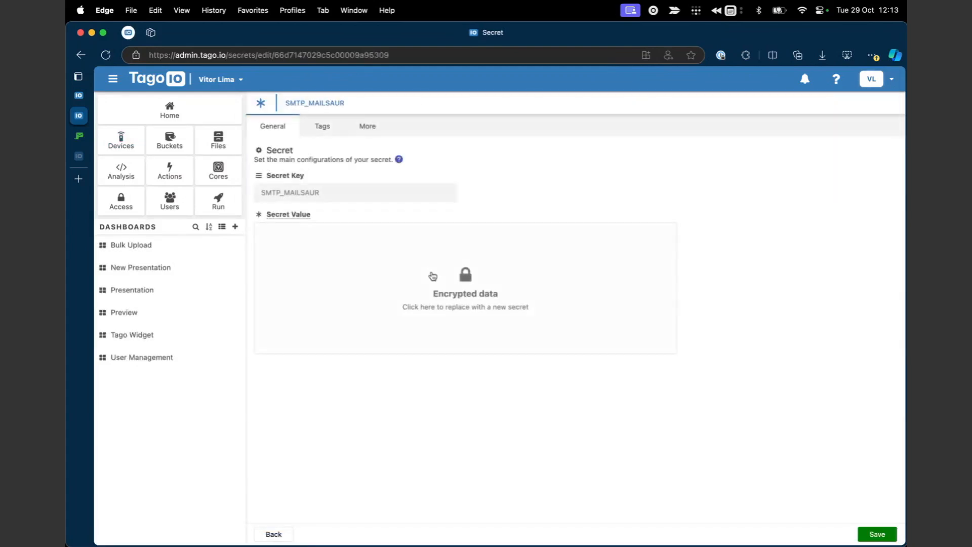
left_click(495, 309)
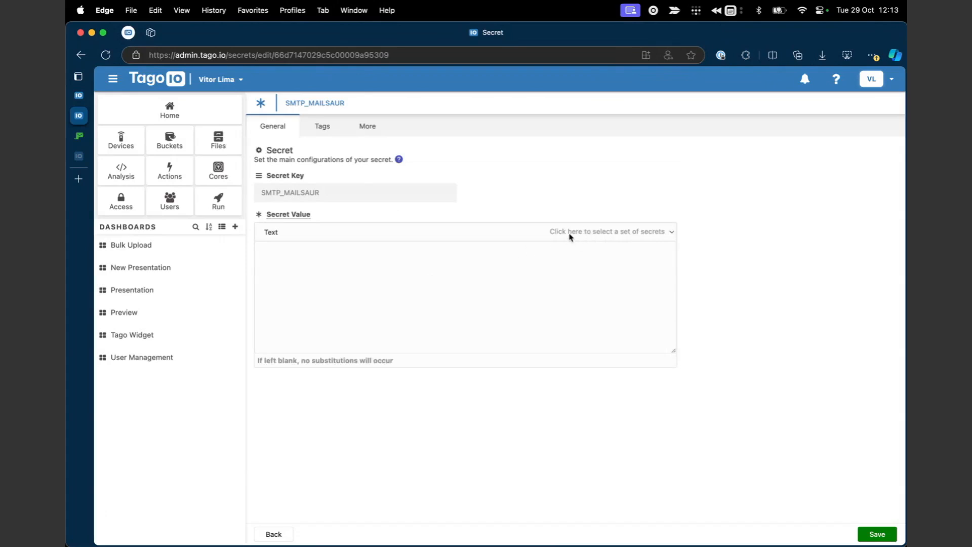
left_click(672, 232)
left_click(591, 250)
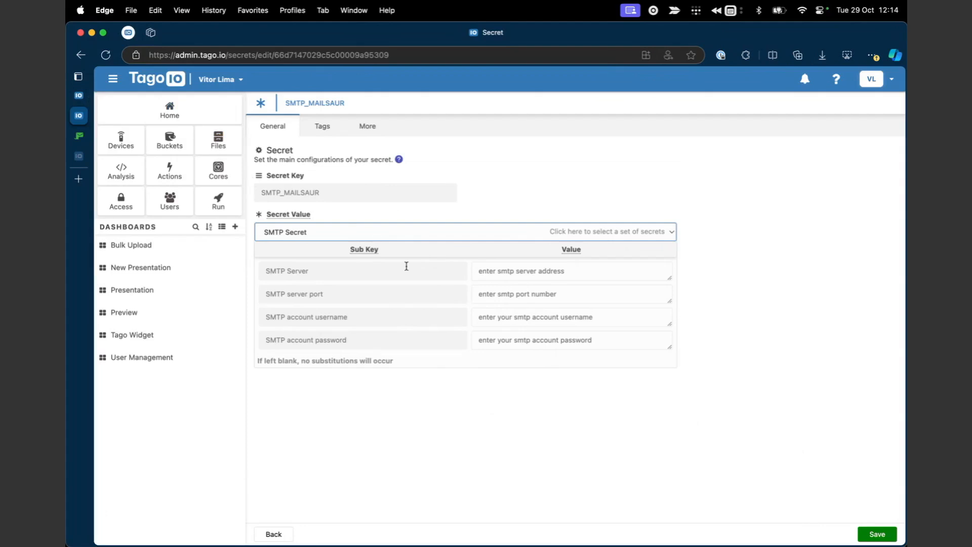
left_click(81, 97)
Name the new action 'My First Action' and create it.
scroll(461, 355, "up", 1)
scroll(461, 355, "up", 2)
scroll(461, 355, "down", 3)
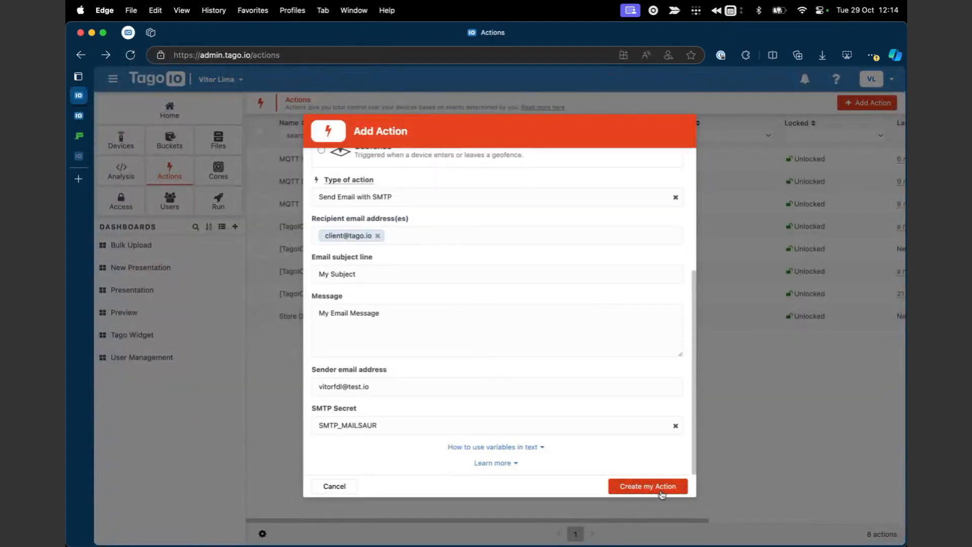
scroll(607, 363, "up", 2)
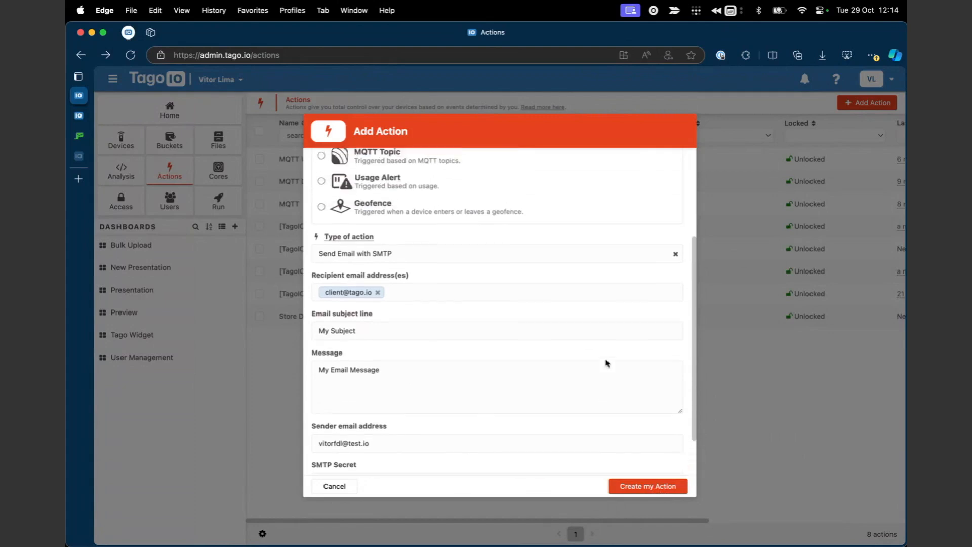
scroll(606, 363, "up", 3)
left_click(379, 177)
type("My First Action")
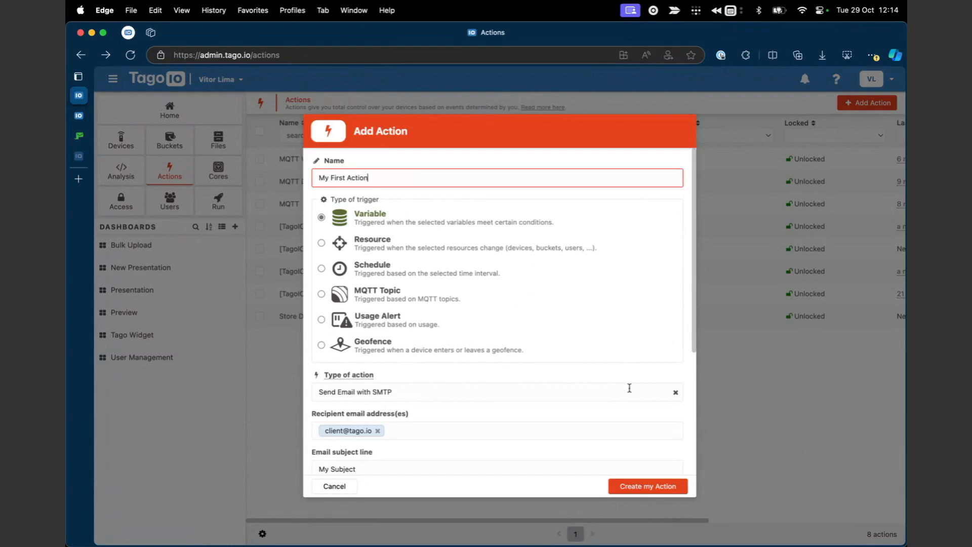
left_click(661, 490)
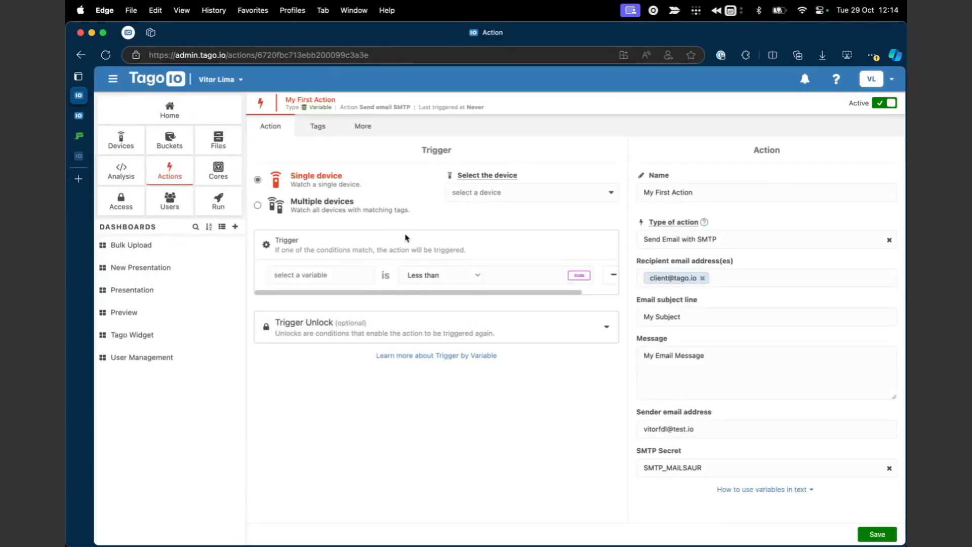
left_click(114, 81)
Trigger the action on any value of the Presentation device's test variable.
left_click(402, 193)
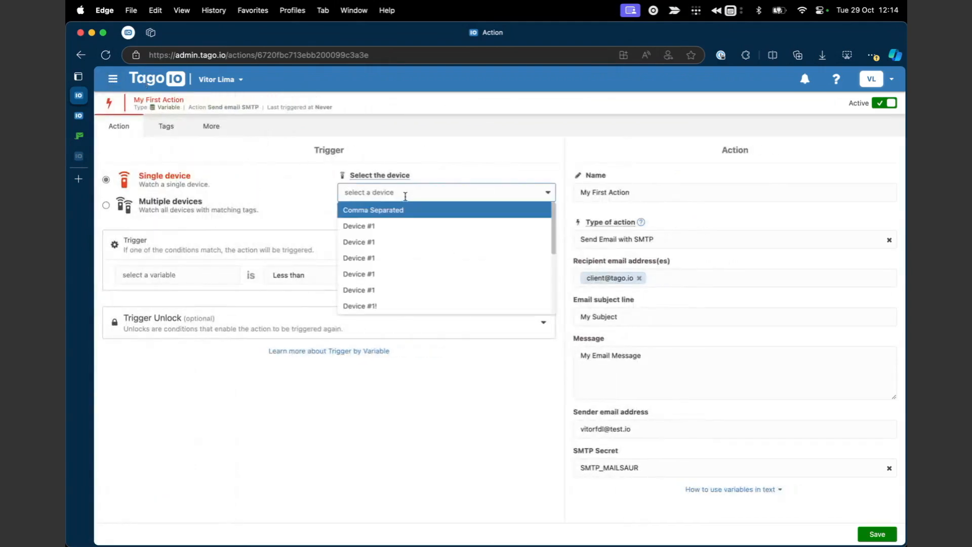
type("pre")
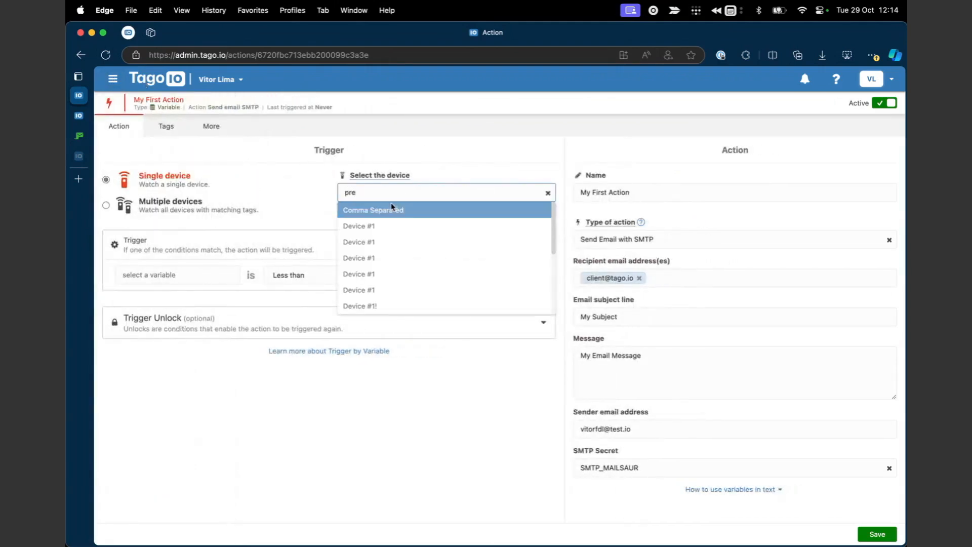
left_click(377, 210)
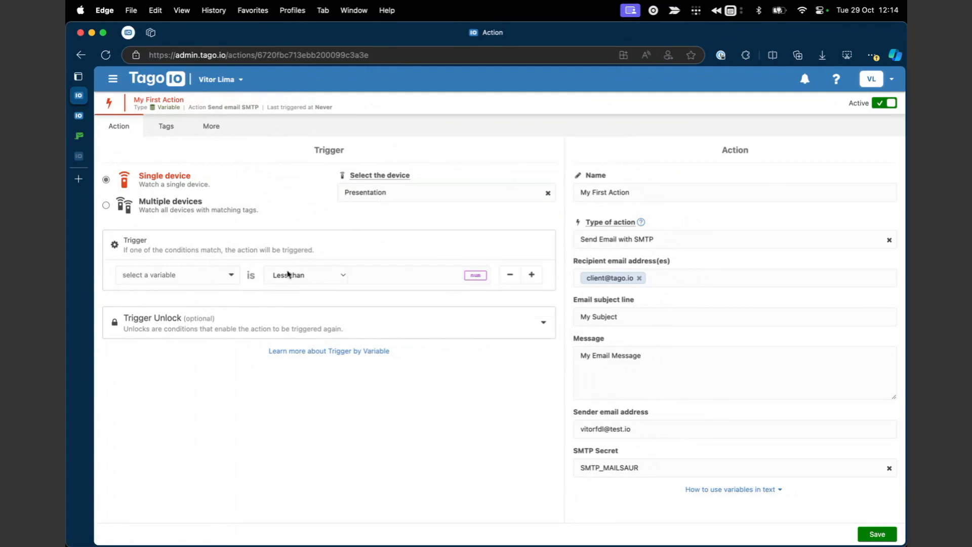
left_click(197, 275)
scroll(191, 334, "down", 2)
scroll(192, 347, "up", 2)
scroll(192, 346, "down", 2)
scroll(193, 346, "up", 2)
type("test")
key("Return")
left_click(289, 275)
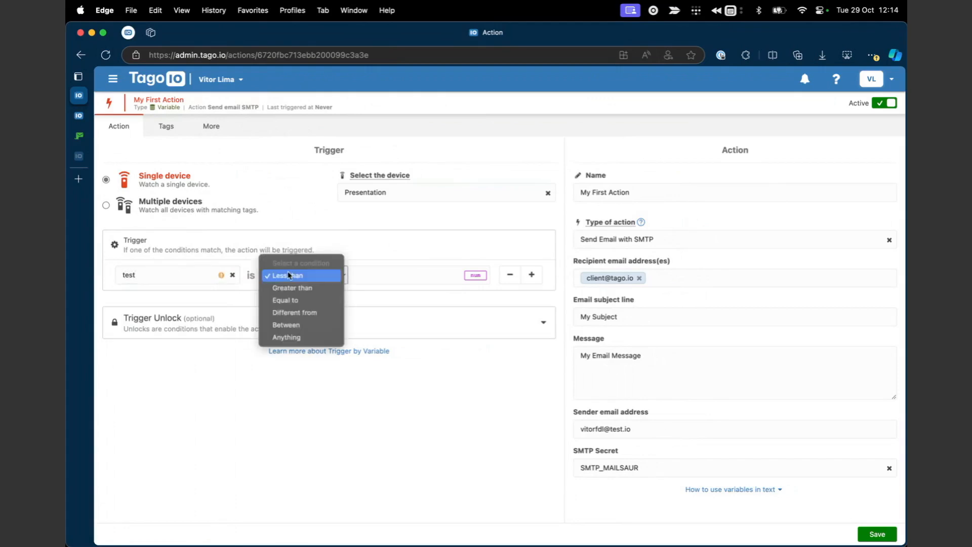
left_click(287, 340)
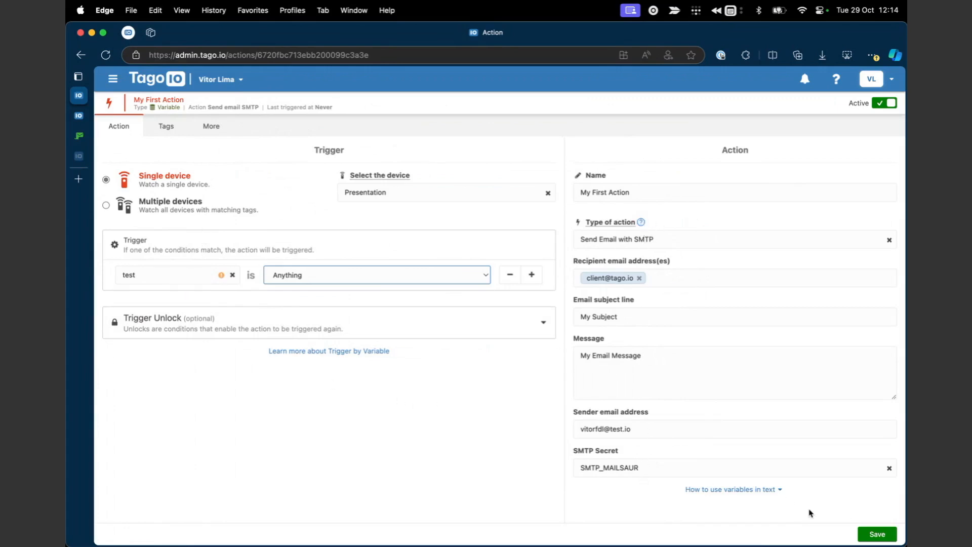
Save My First Action.
left_click(868, 533)
left_click(590, 499)
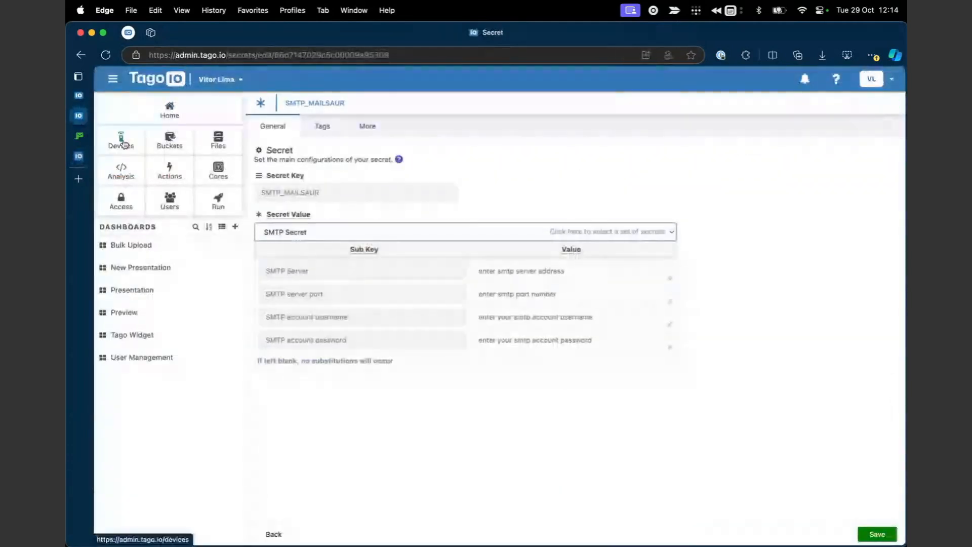
left_click(124, 139)
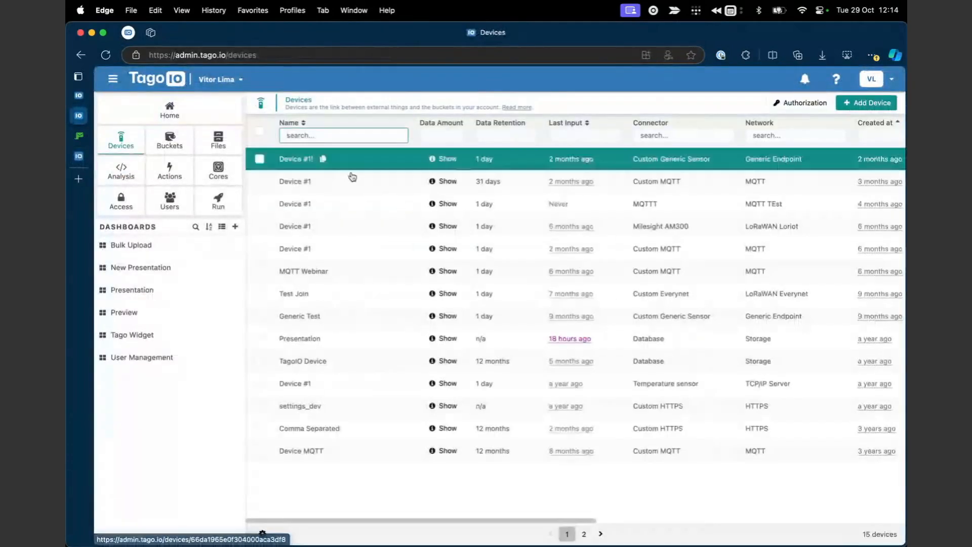
Send an emulated payload to the Presentation device with the variable renamed to test.
left_click(338, 336)
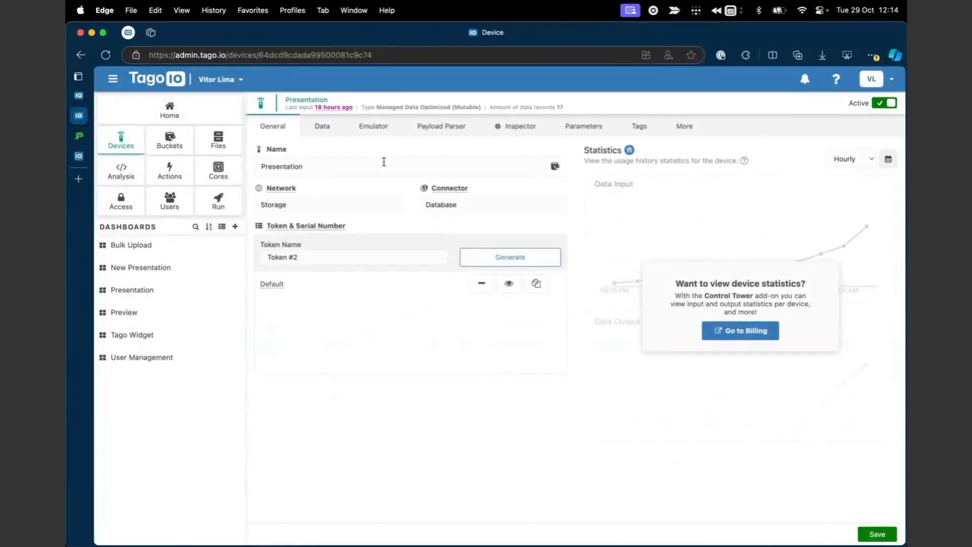
left_click(322, 126)
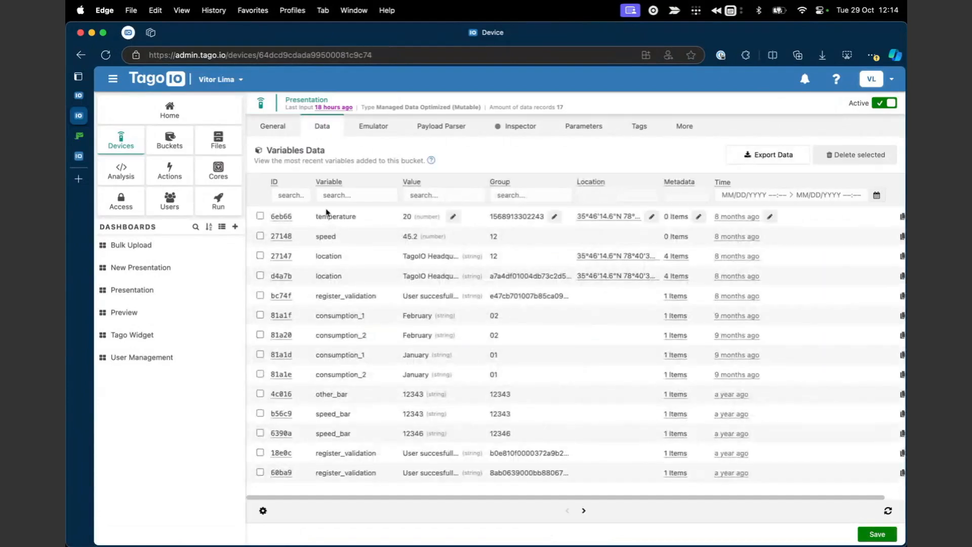
left_click(373, 126)
double_click(362, 222)
type("test")
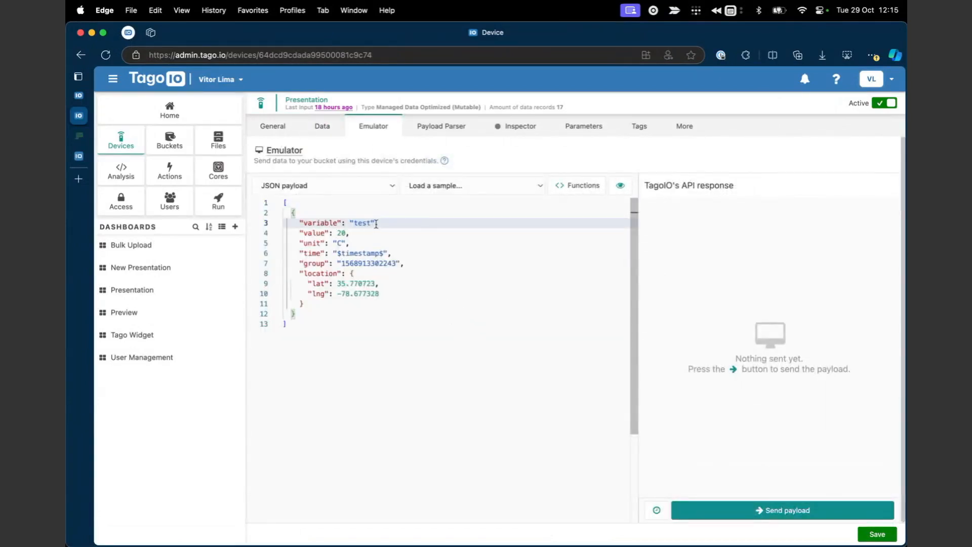
left_click(724, 512)
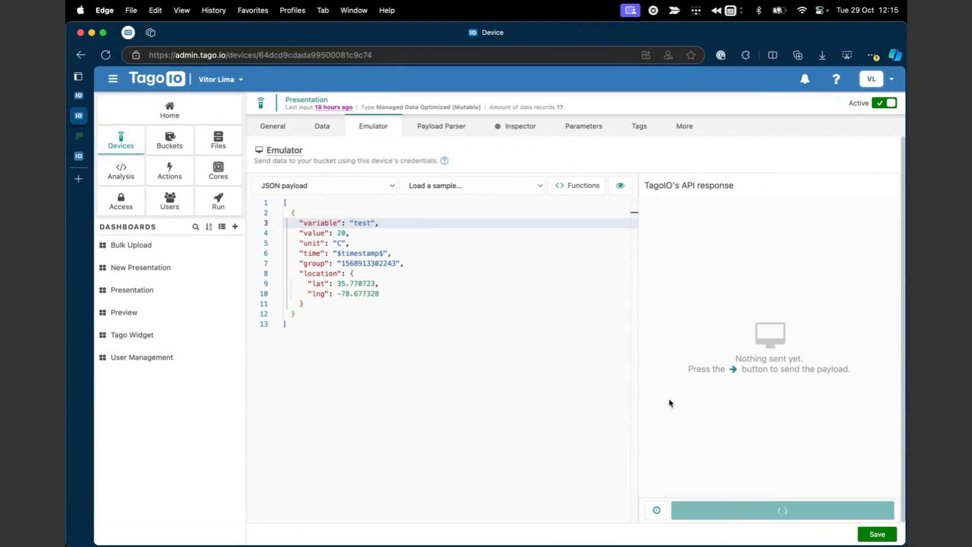
Disable the Presentation device's custom parser, save, and resend the test payload for 1 Data Added.
left_click(437, 131)
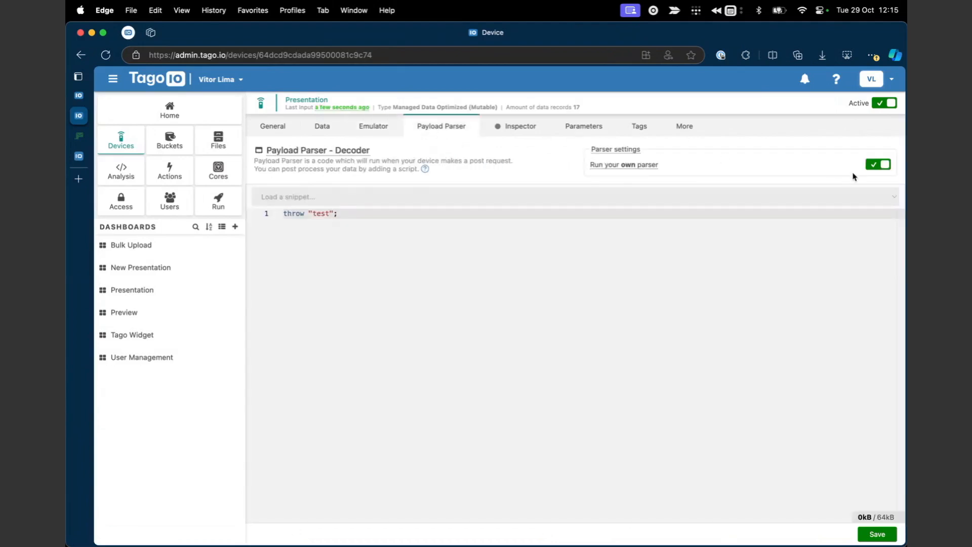
left_click(877, 164)
left_click(524, 350)
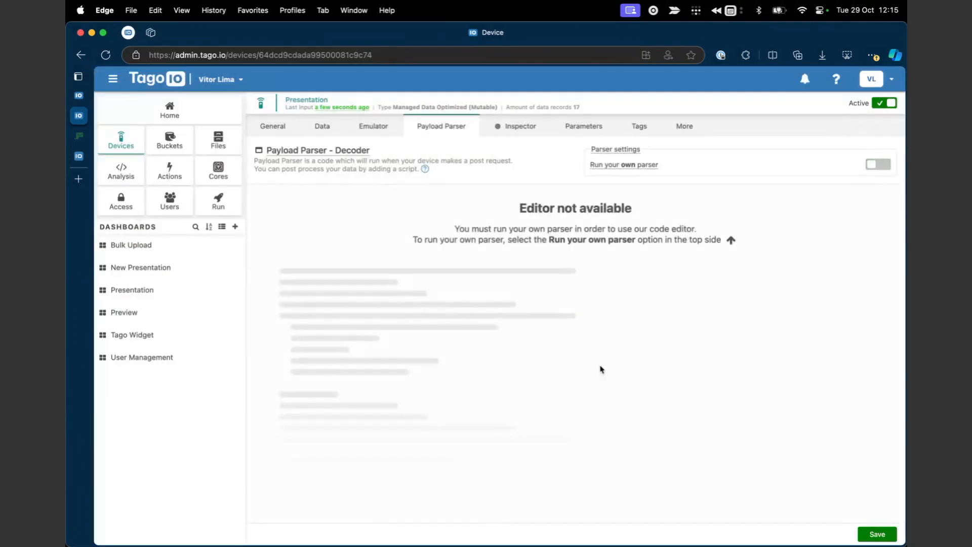
left_click(875, 531)
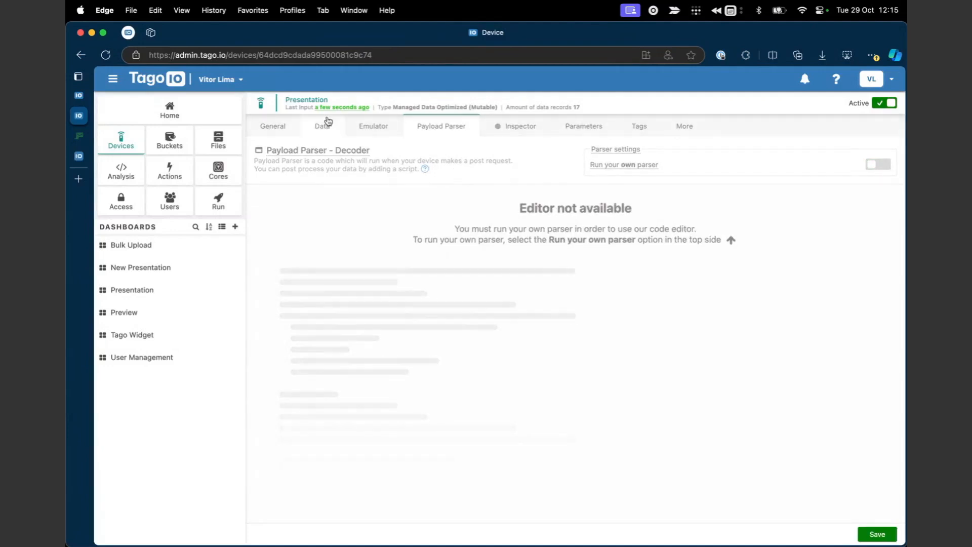
left_click(359, 129)
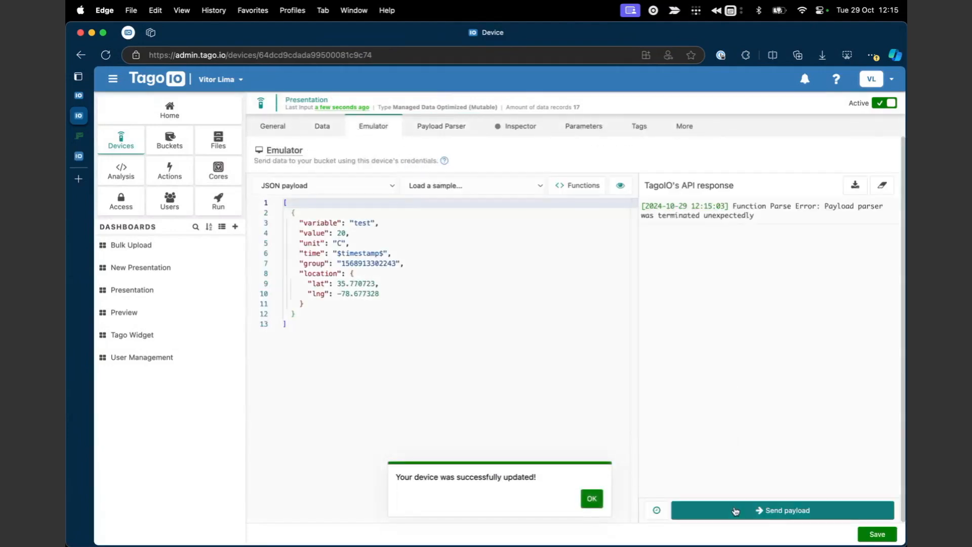
left_click(734, 510)
left_click(591, 498)
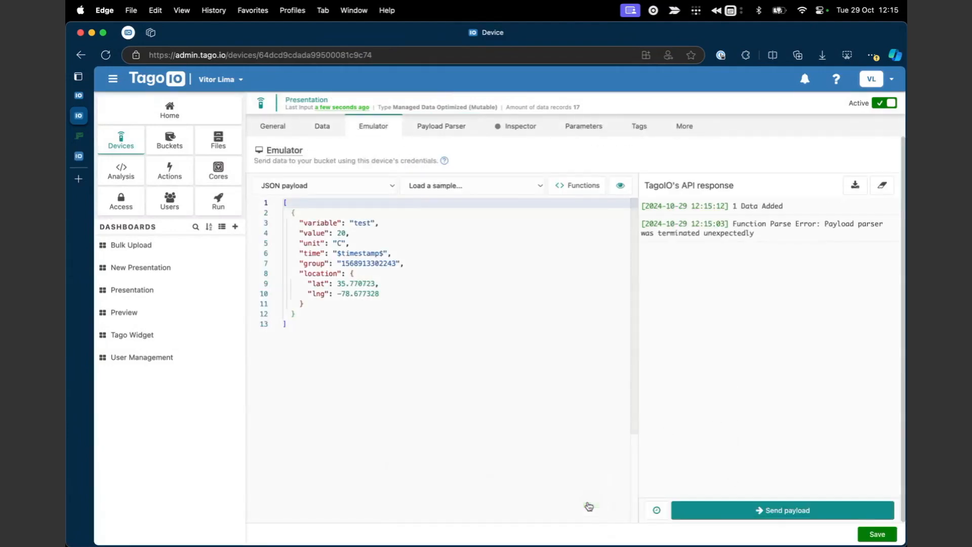
left_click(87, 137)
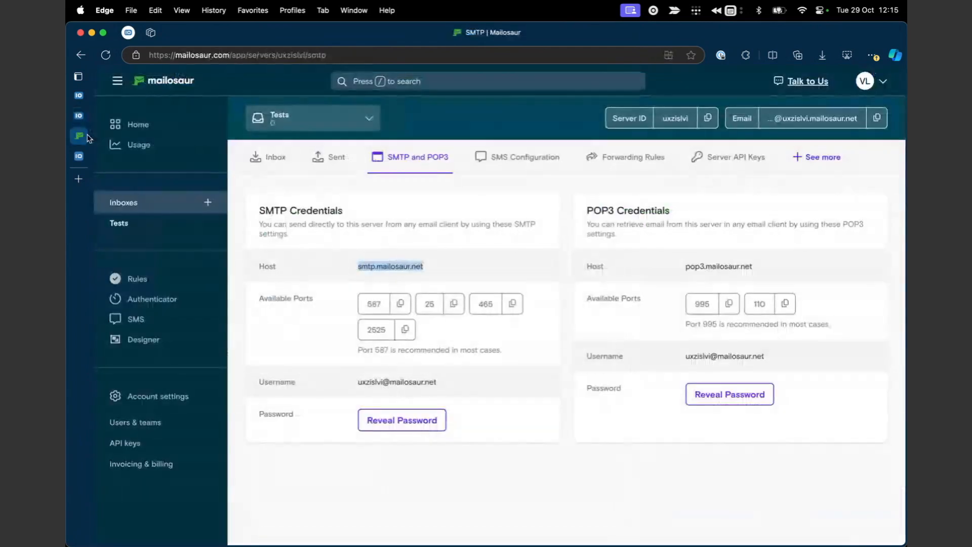
left_click(268, 158)
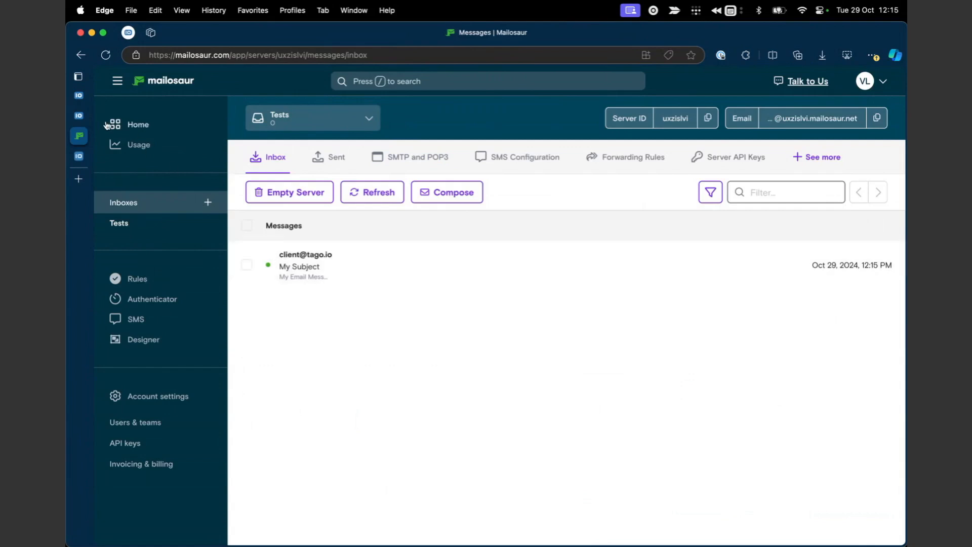
Return to TagoIO's My First Action page, now showing it triggered seconds ago.
left_click(79, 116)
left_click(81, 95)
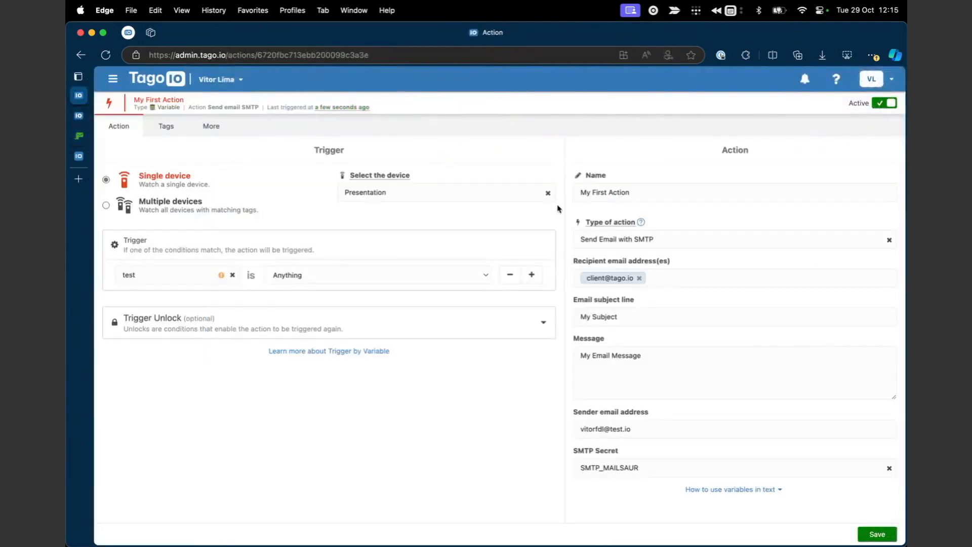
Change the action type to Send Email with Sendgrid and open its API key secret list.
left_click(658, 237)
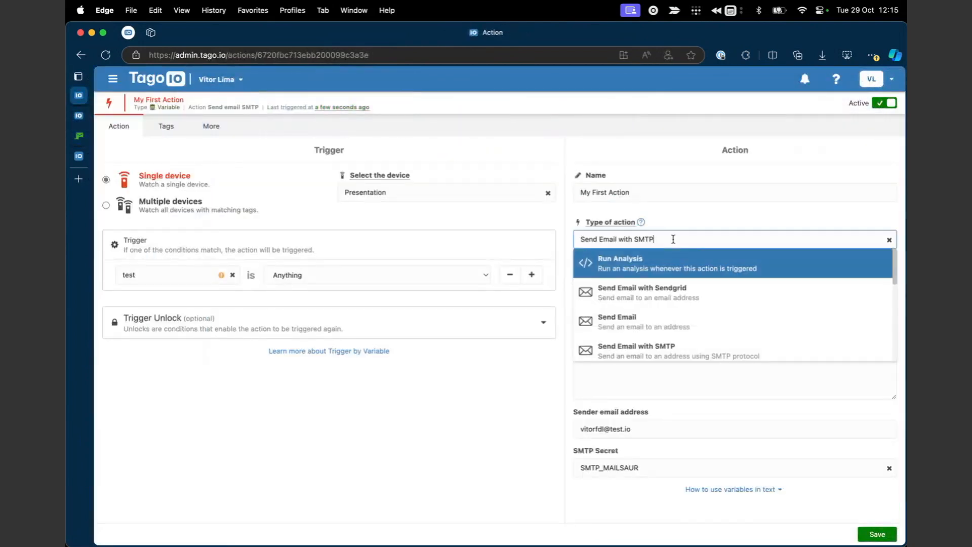
left_click(666, 298)
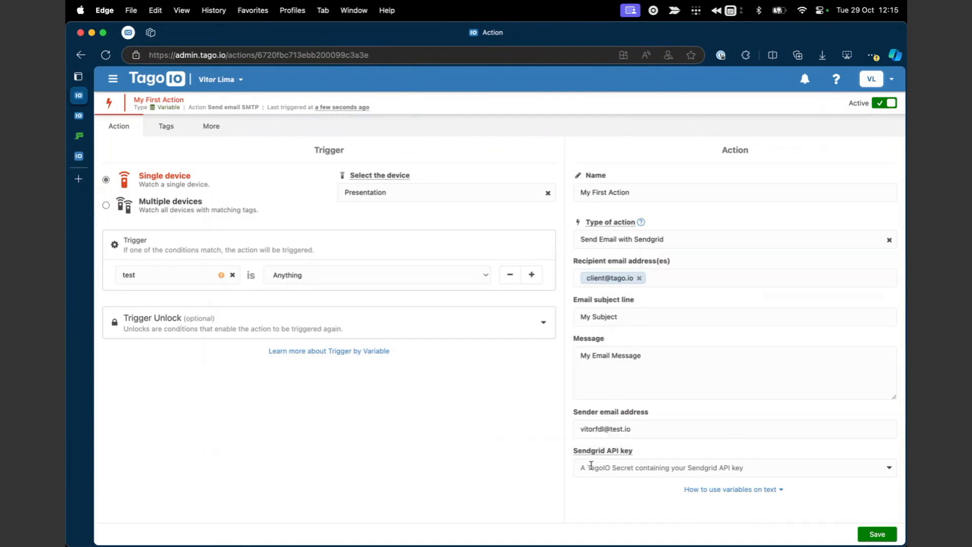
left_click(618, 464)
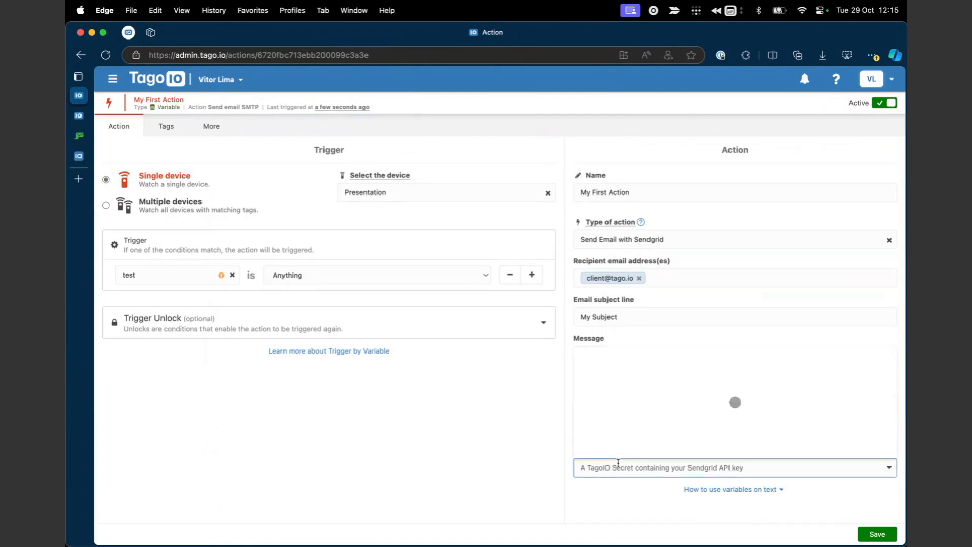
left_click(622, 452)
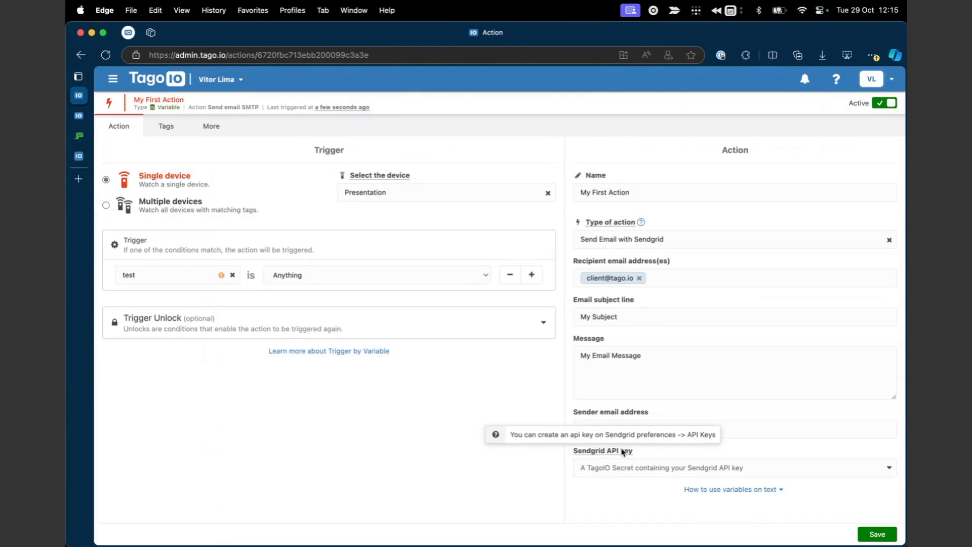
left_click(614, 464)
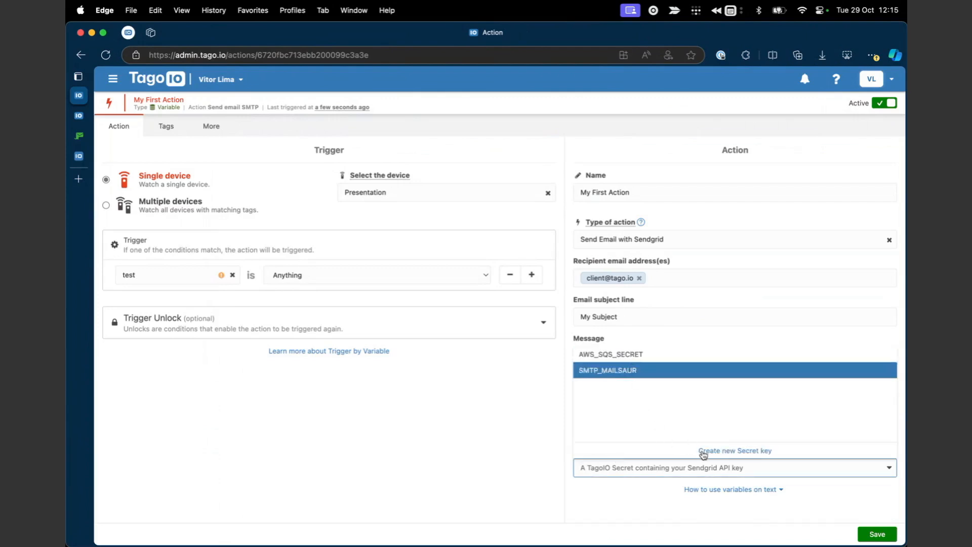
Start a new secret with a plain Text value for the API key.
left_click(703, 450)
left_click(463, 285)
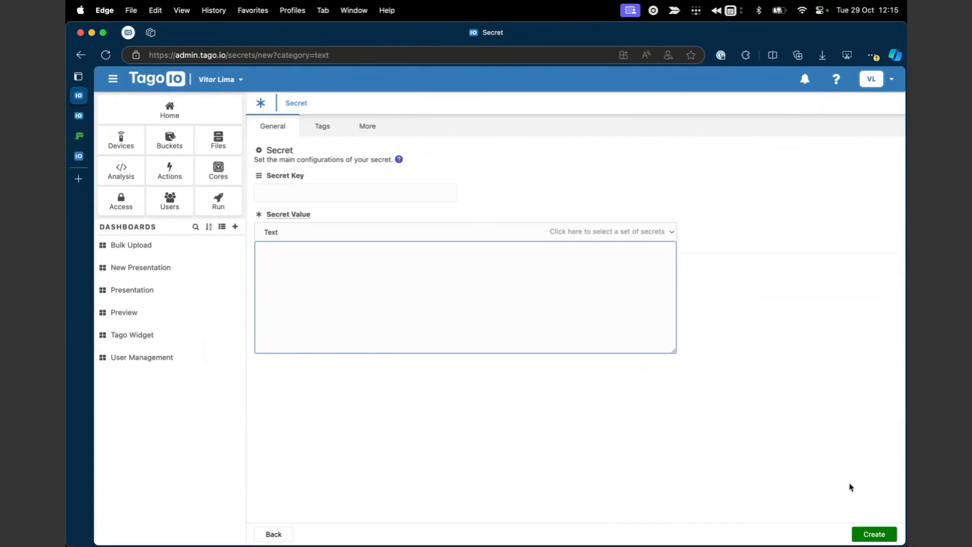
left_click(603, 234)
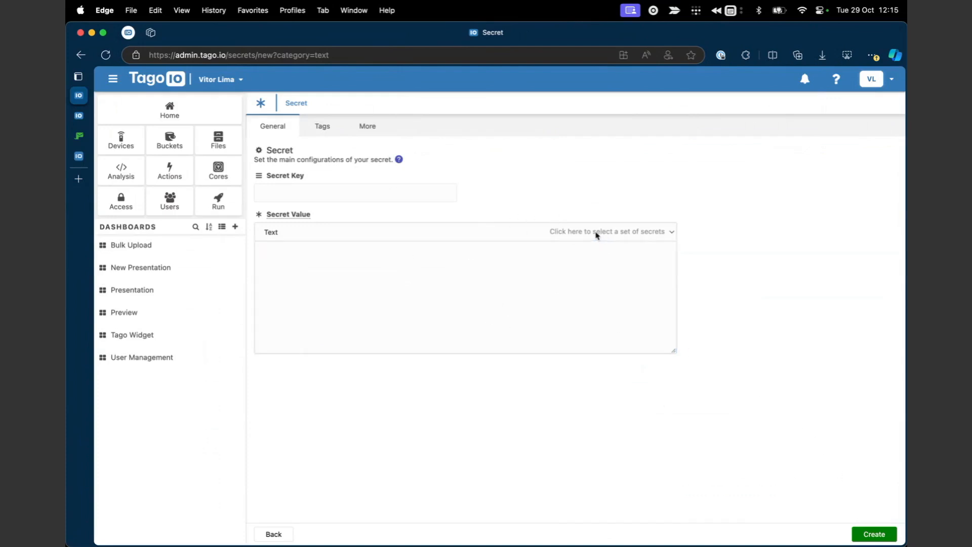
Set the new secret's value type to AWS SQS Secret, then reopen the value type list.
left_click(543, 232)
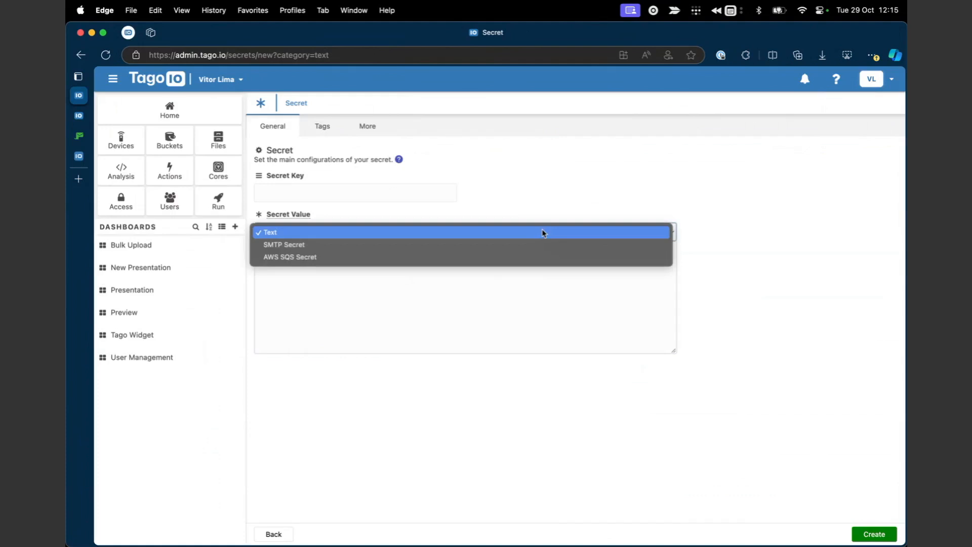
left_click(522, 261)
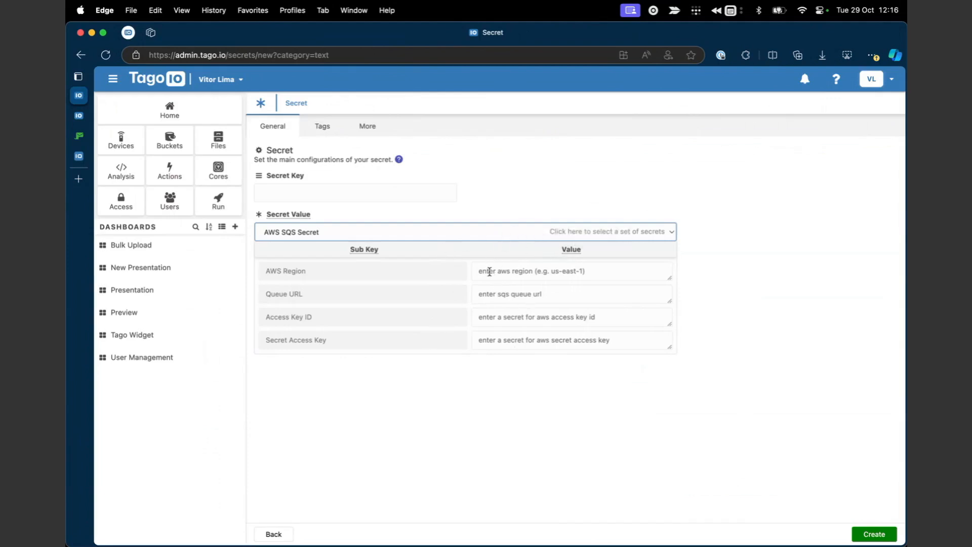
left_click(523, 231)
left_click(498, 212)
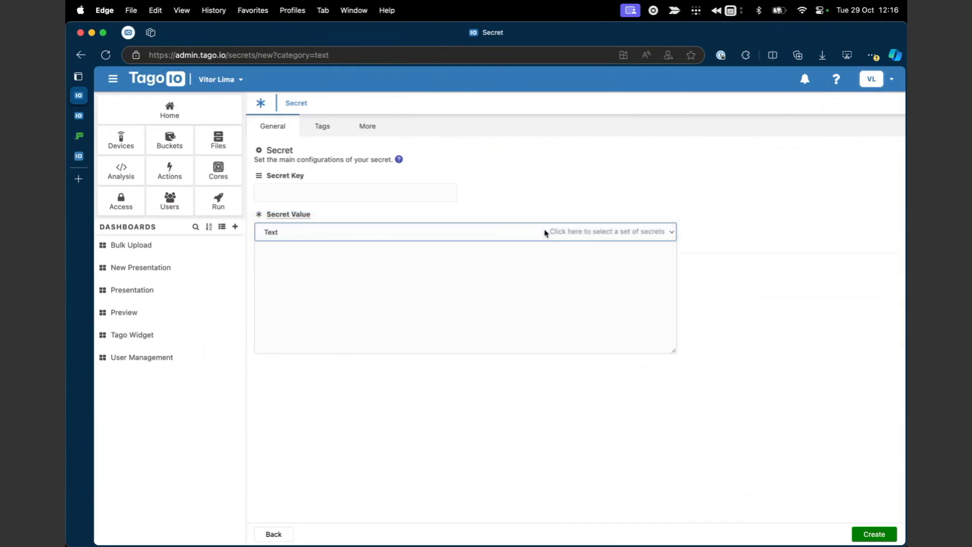
Reset the secret value type to Text and go back to My First Action.
left_click(482, 273)
left_click(84, 117)
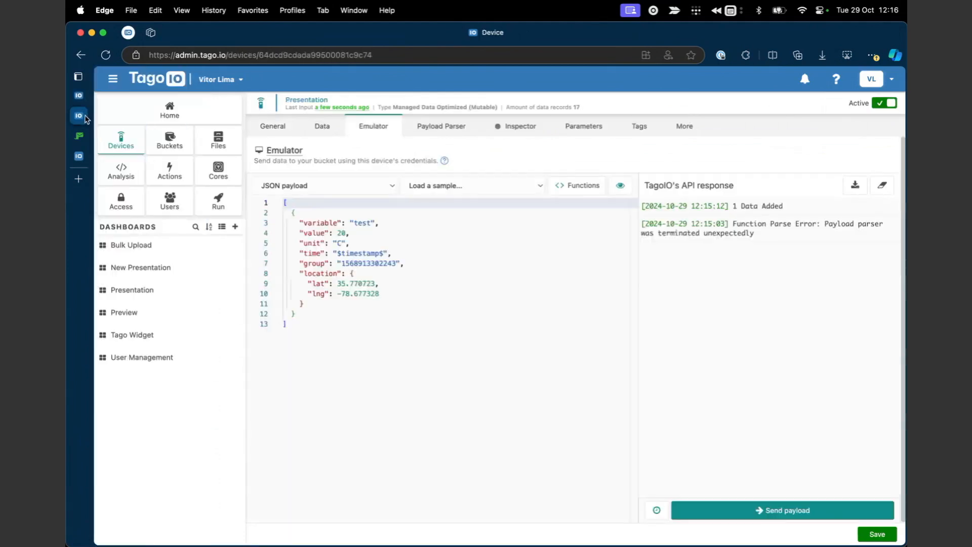
left_click(80, 96)
left_click(81, 55)
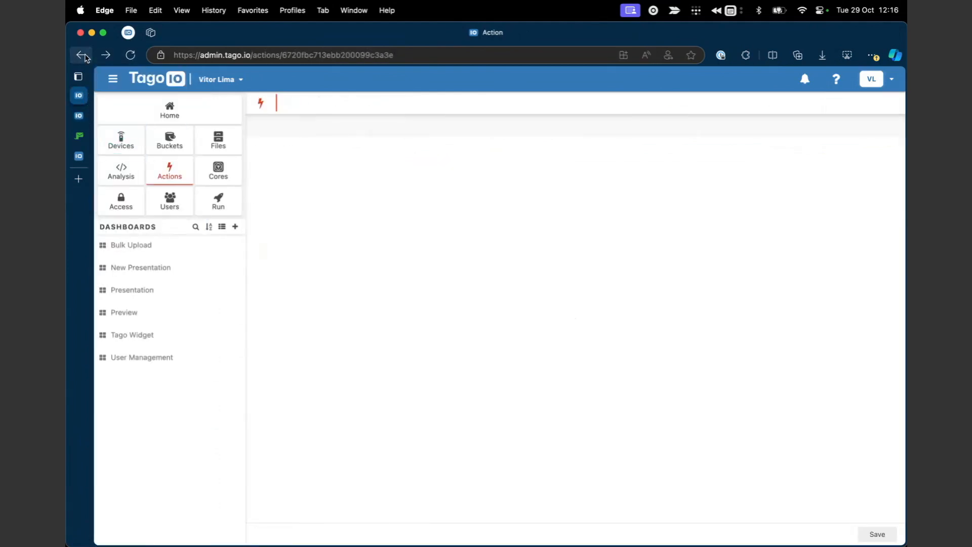
Try Send SMS with Twilio, then Send Whatsapp Message with Twilio as the action type.
left_click(681, 239)
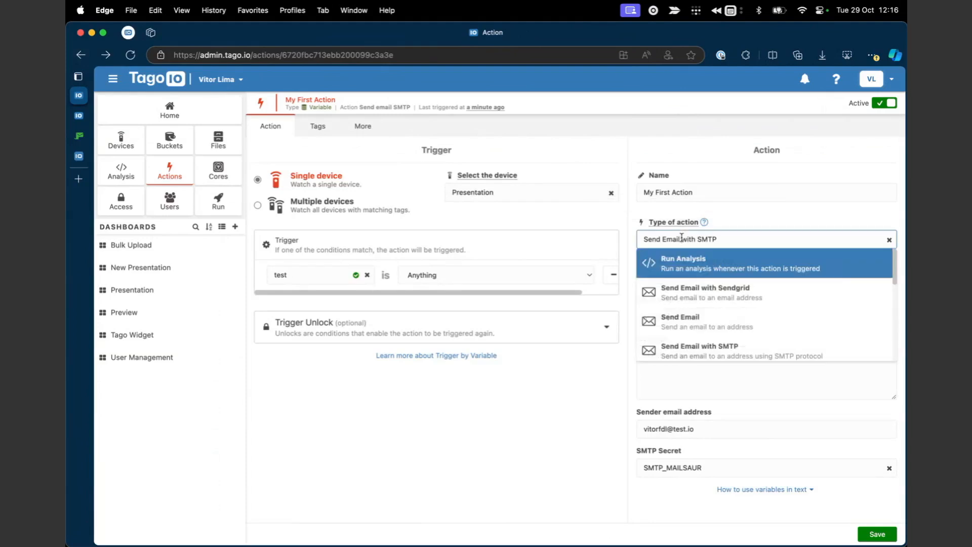
scroll(712, 303, "down", 1)
scroll(712, 304, "down", 5)
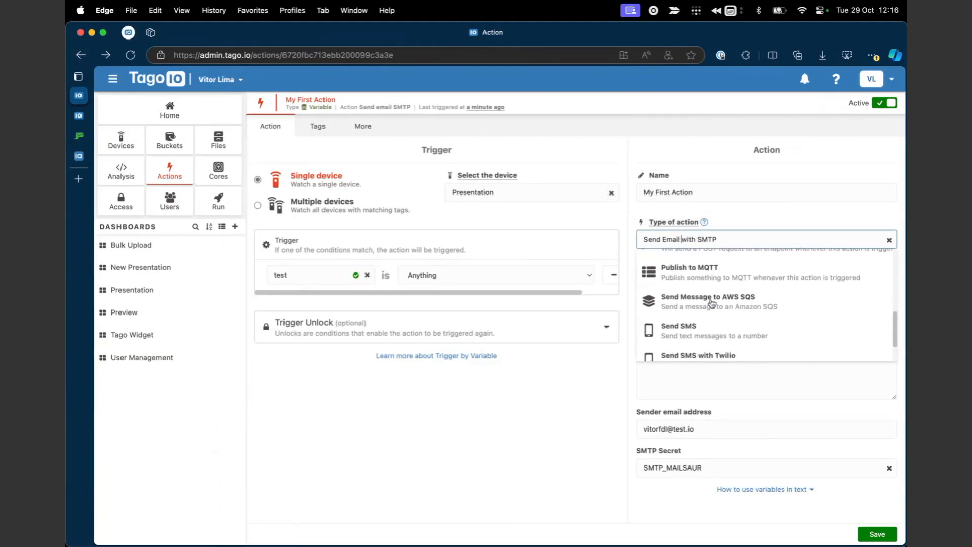
left_click_drag(685, 347, 686, 342)
left_click(676, 316)
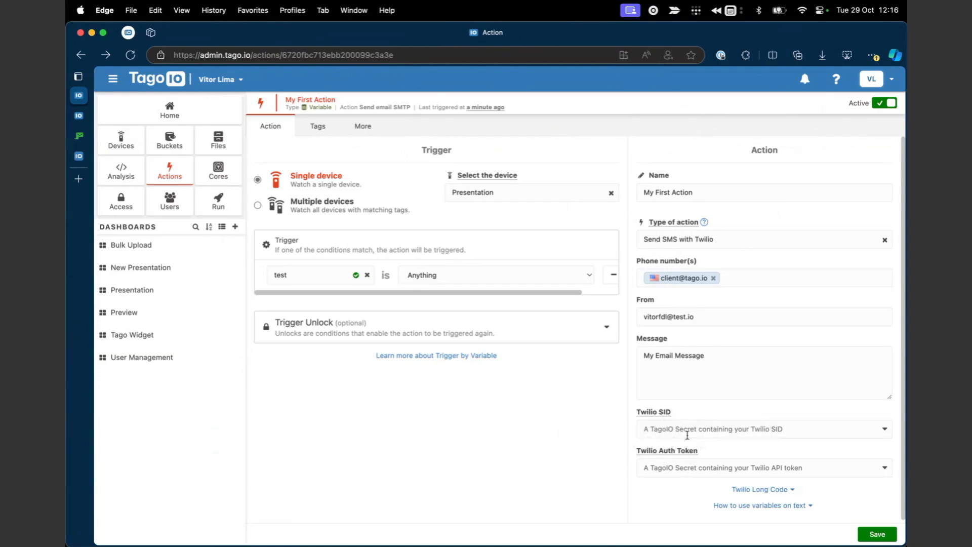
left_click(696, 235)
scroll(705, 319, "down", 3)
left_click(700, 344)
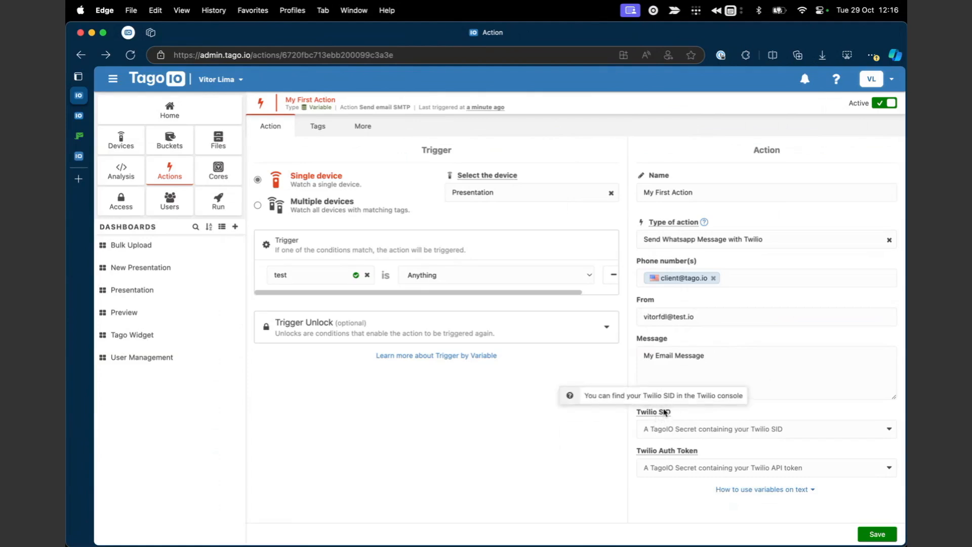
Leave My First Action unsaved and show the Actions list.
mouse_move(666, 456)
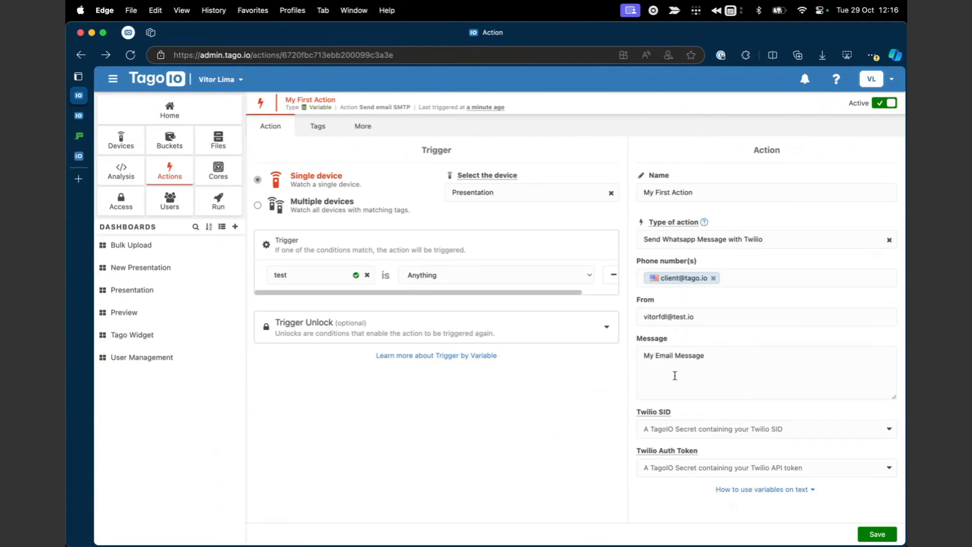
left_click(721, 354)
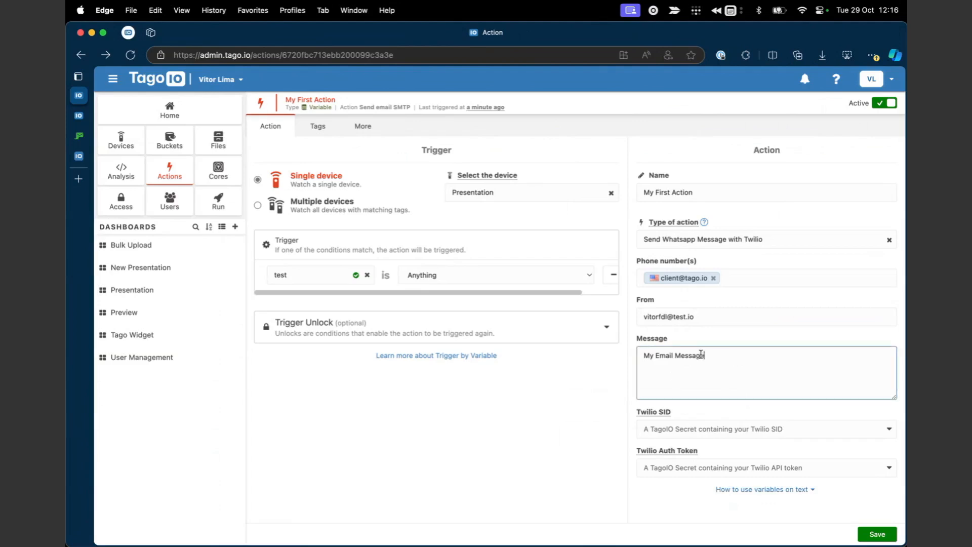
left_click(622, 318)
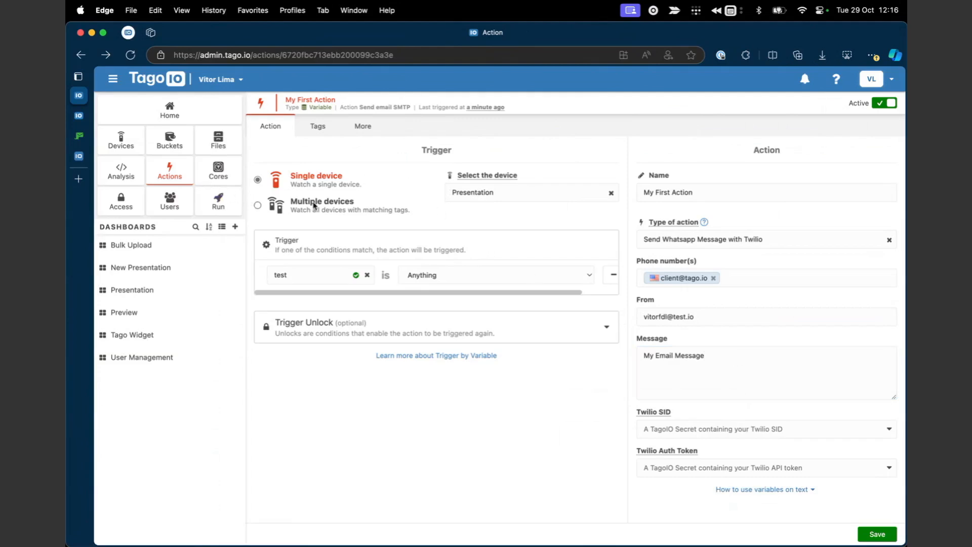
left_click(170, 173)
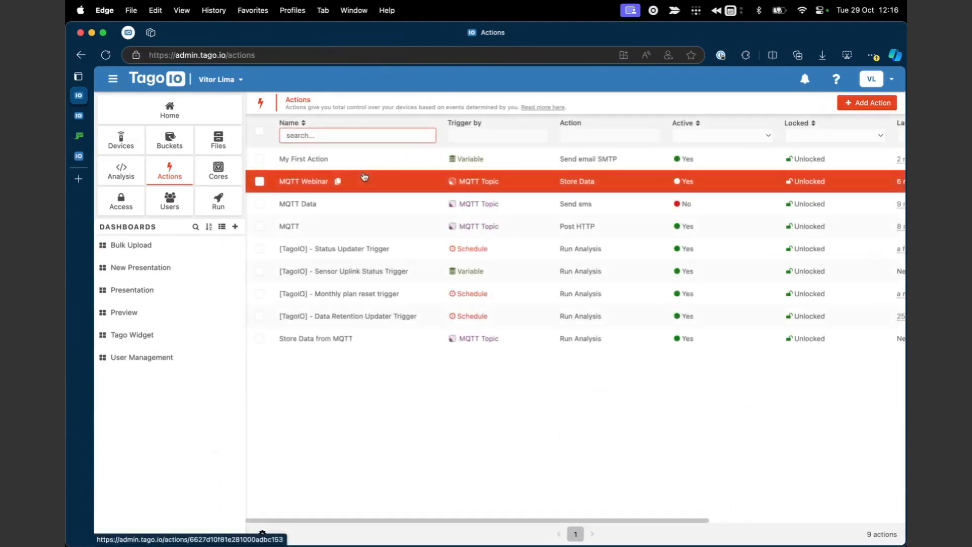
left_click(867, 102)
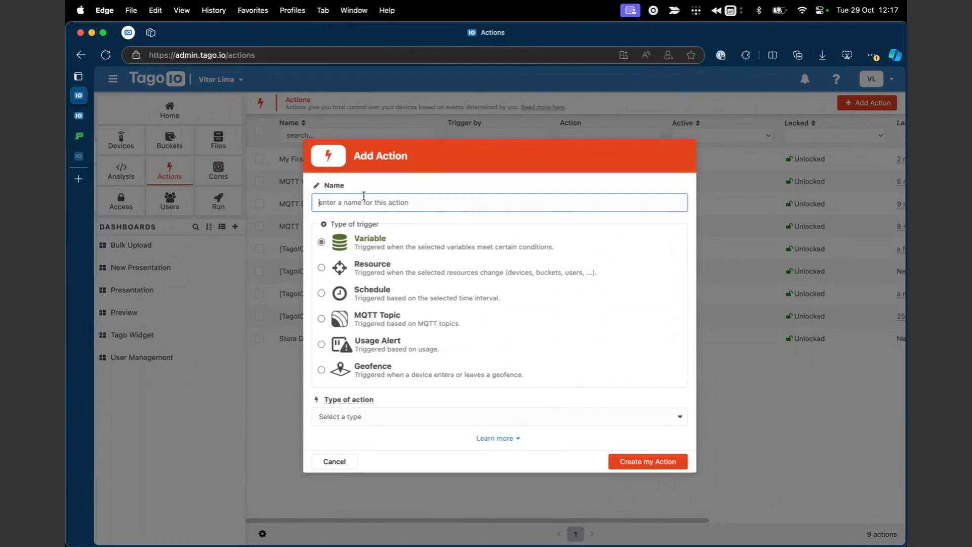
left_click(361, 273)
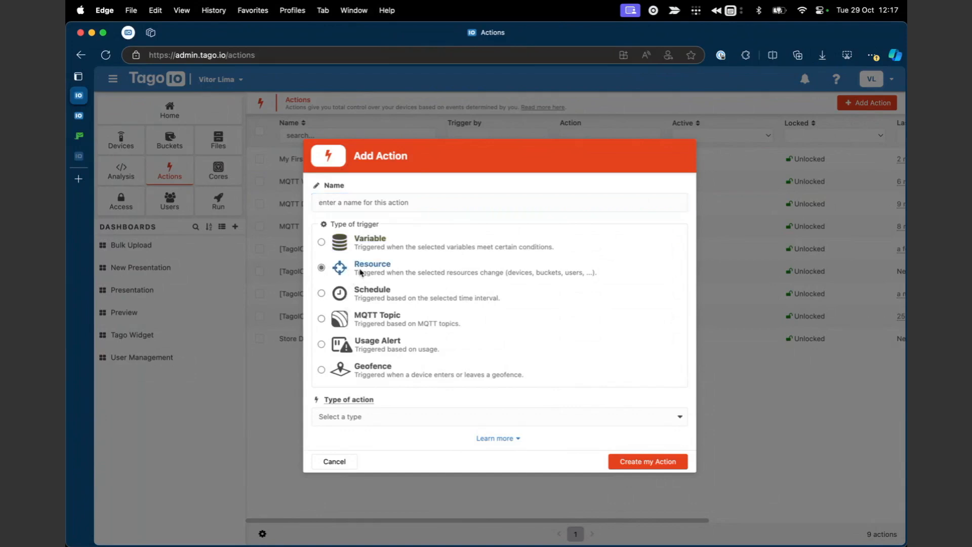
left_click(349, 345)
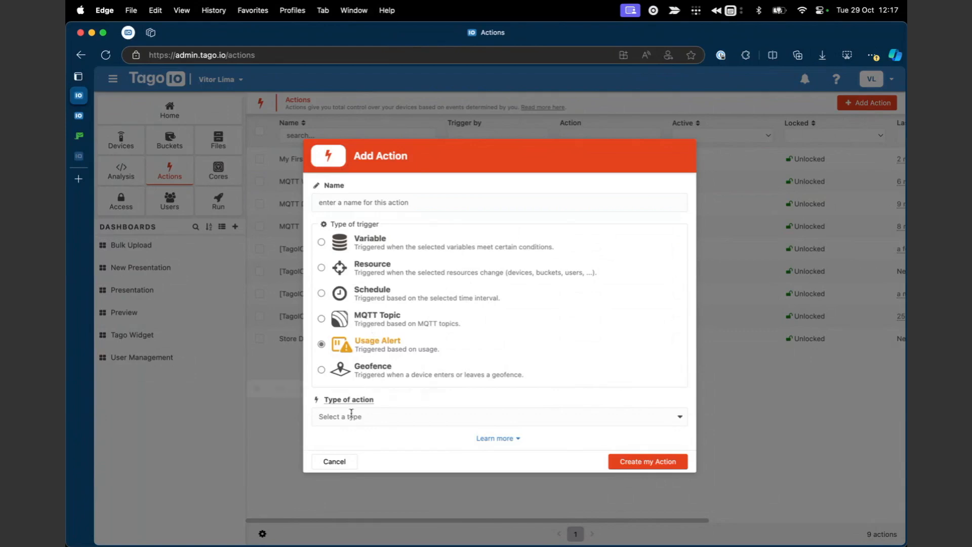
left_click(335, 461)
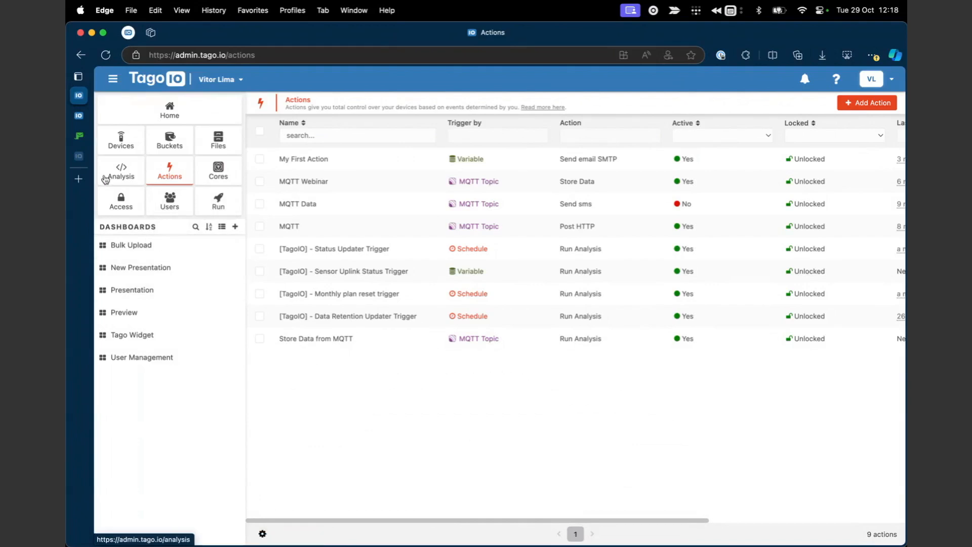
Switch to the TagoIO SDK documentation and browse the page.
mouse_move(80, 136)
left_click(84, 157)
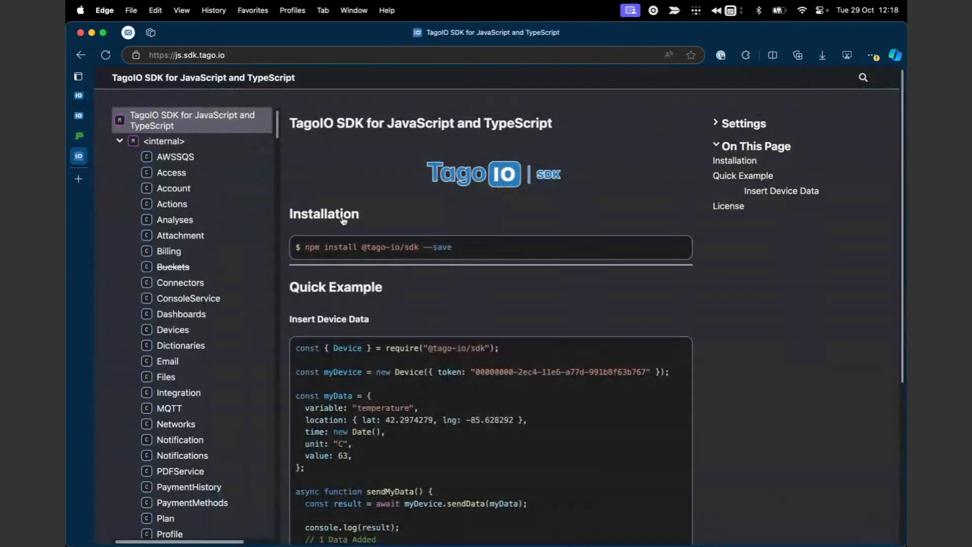
left_click(217, 52)
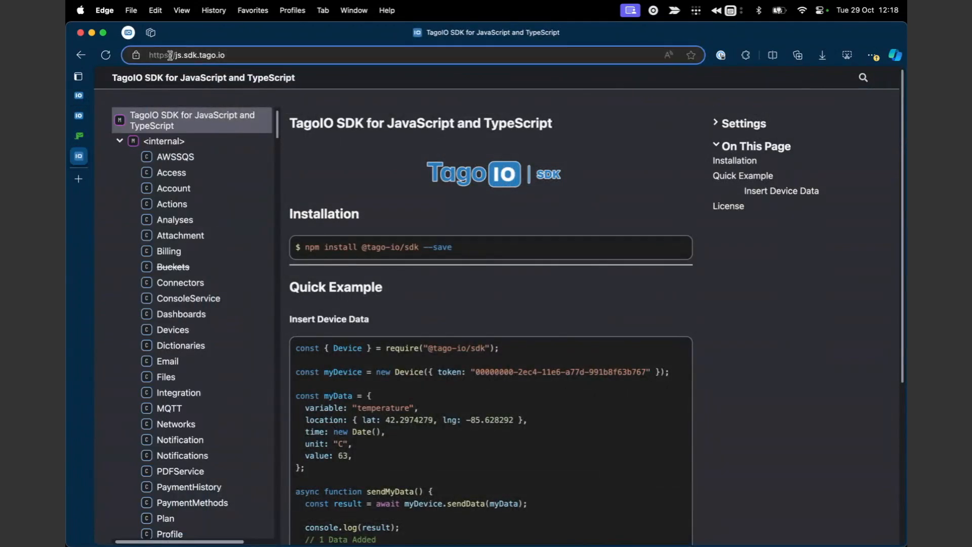
left_click(261, 56)
scroll(266, 347, "down", 10)
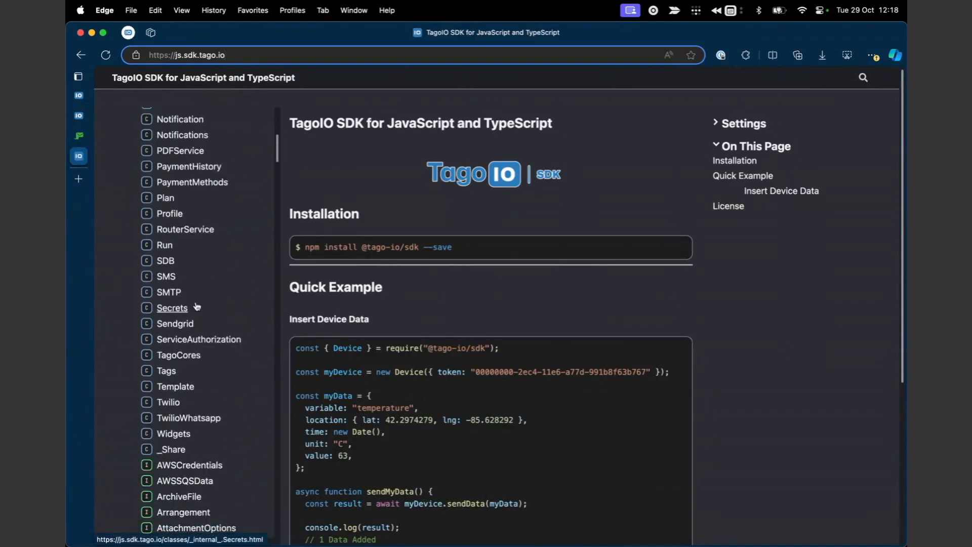
scroll(196, 306, "up", 5)
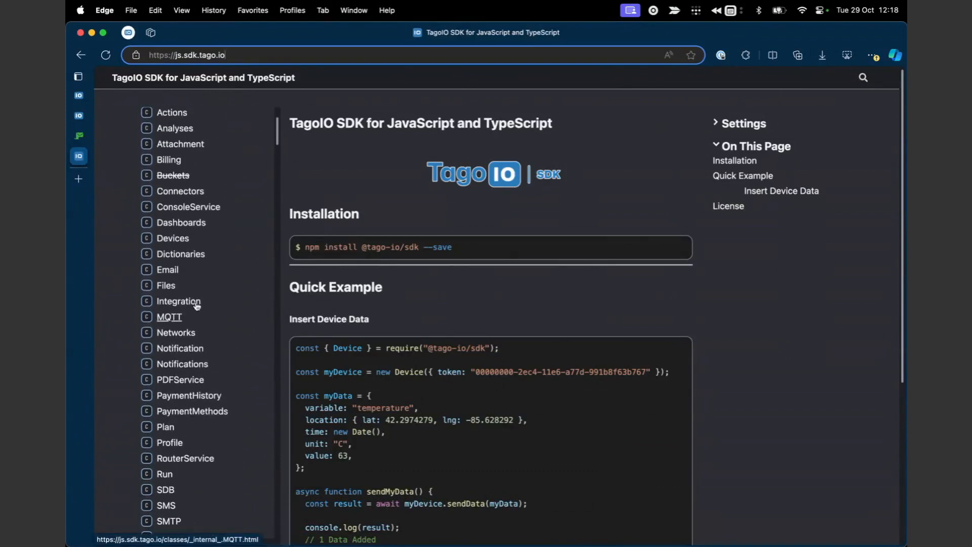
scroll(197, 306, "down", 5)
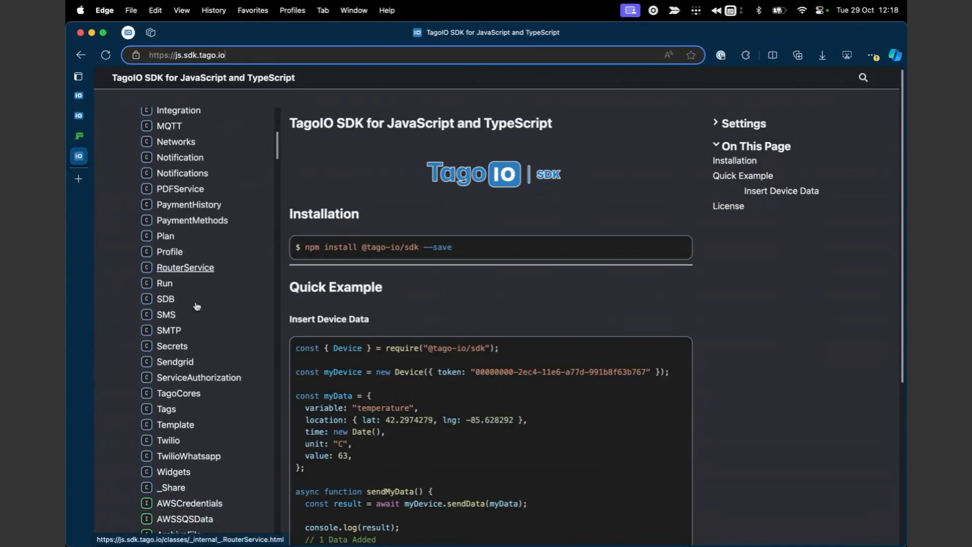
scroll(200, 329, "down", 3)
Find 'services' in the docs and open the Services class page.
key("super+c")
type("services")
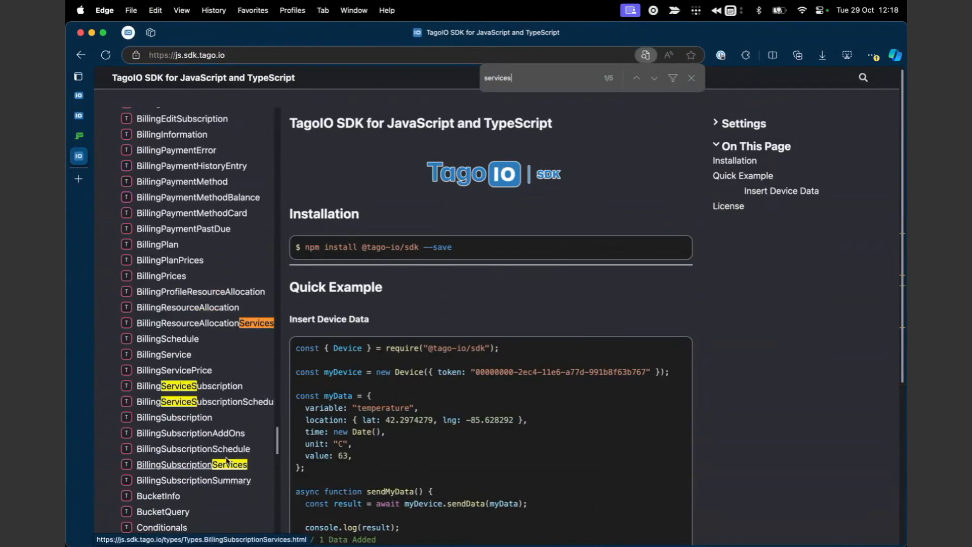
key("Return")
key("Return")
key("Return")
key("Return")
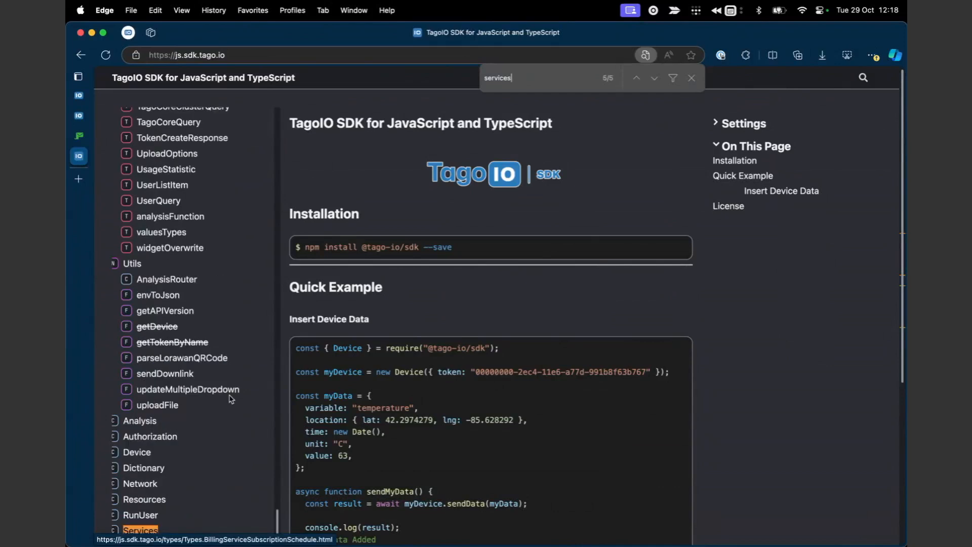
scroll(202, 436, "down", 5)
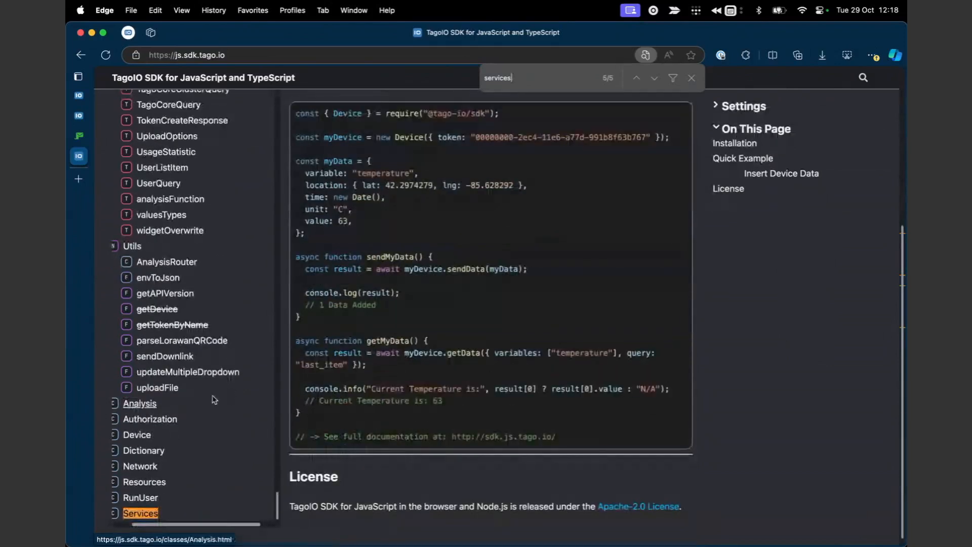
left_click(141, 513)
scroll(435, 410, "down", 2)
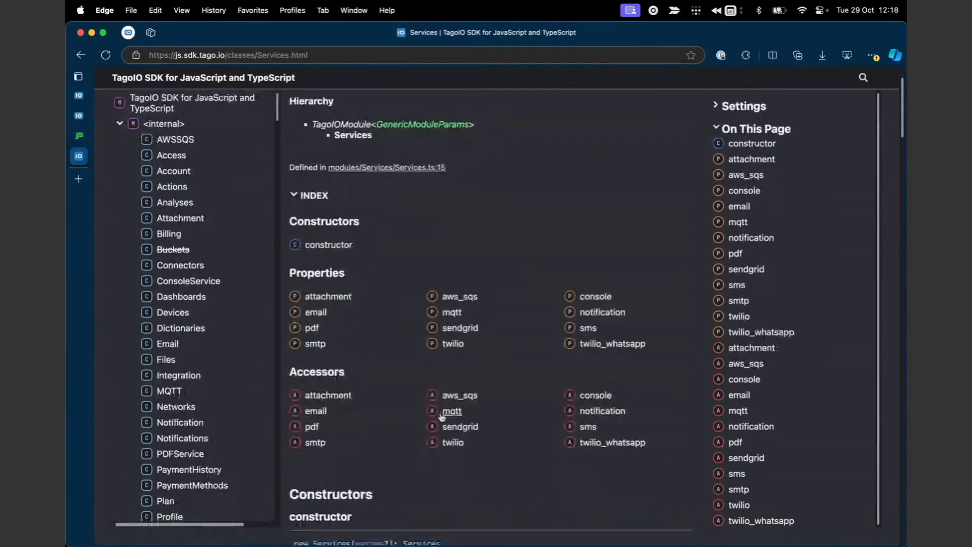
scroll(441, 416, "down", 2)
Follow the Services smtp accessor through to the SMTP class documentation.
scroll(369, 304, "down", 1)
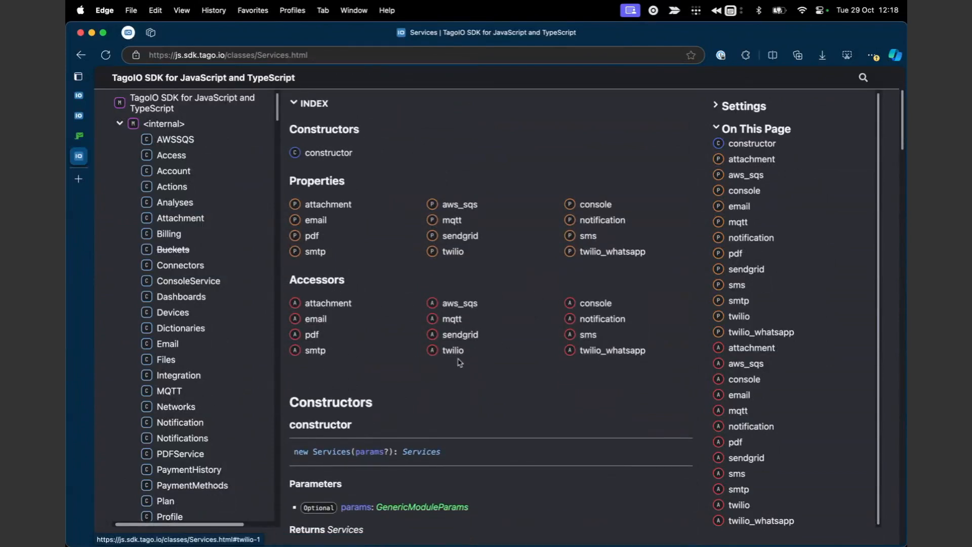
left_click(328, 353)
scroll(445, 354, "down", 2)
scroll(447, 357, "up", 4)
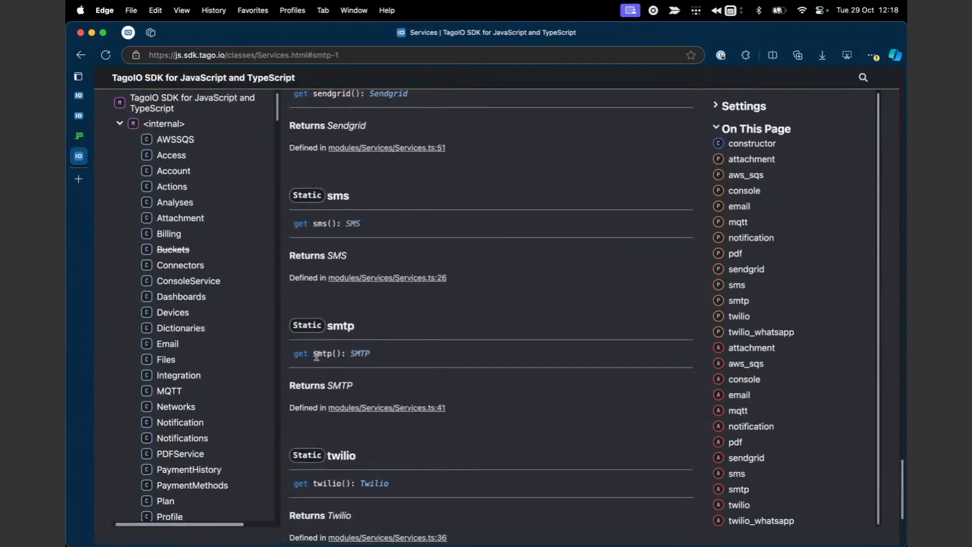
left_click(362, 354)
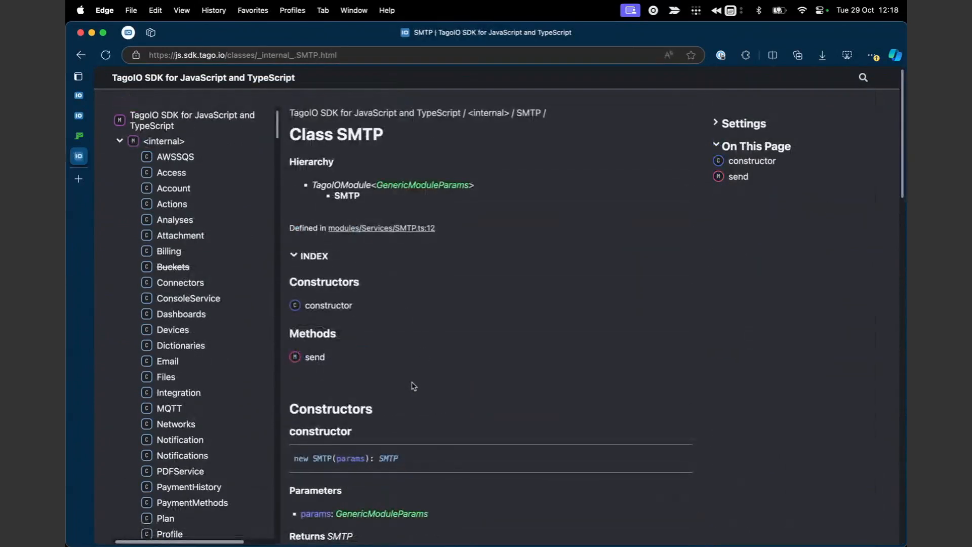
Highlight the template line in the SMTP 'Using a template' example, then return to TagoIO.
scroll(414, 385, "down", 15)
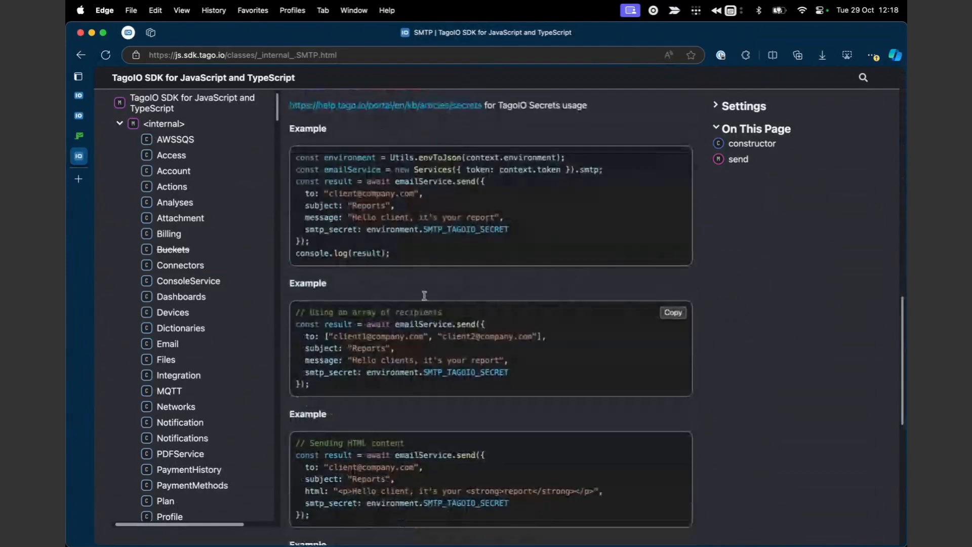
scroll(450, 487, "down", 1)
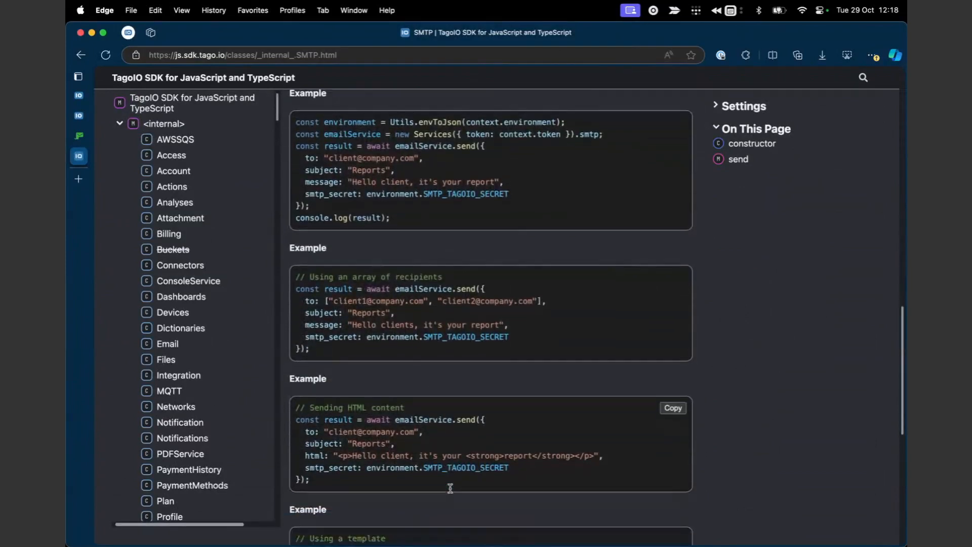
scroll(390, 454, "up", 3)
scroll(390, 453, "down", 8)
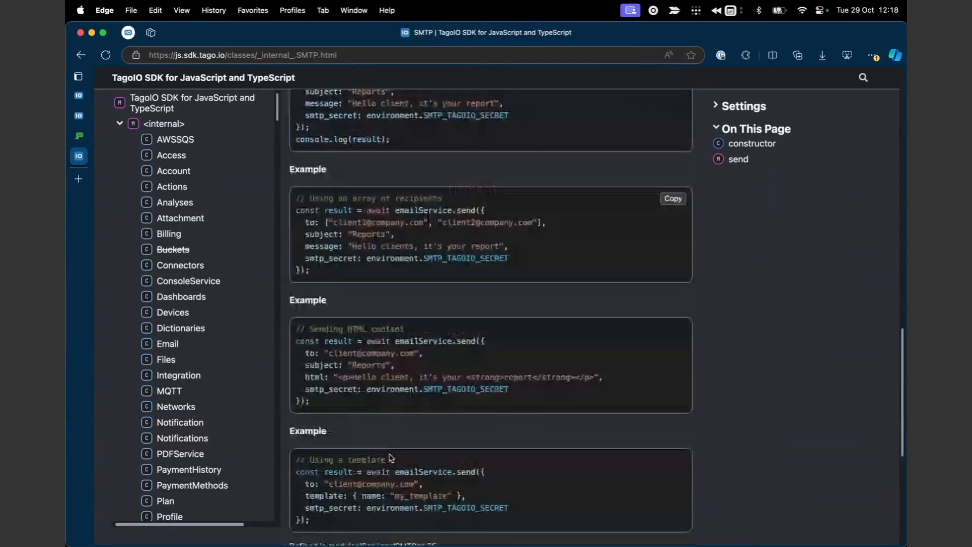
left_click_drag(314, 399, 425, 408)
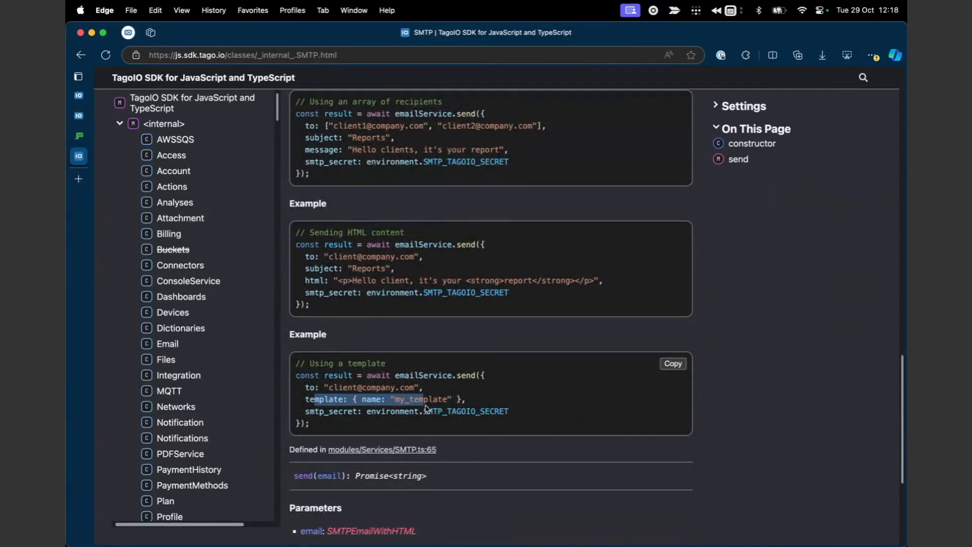
left_click(79, 95)
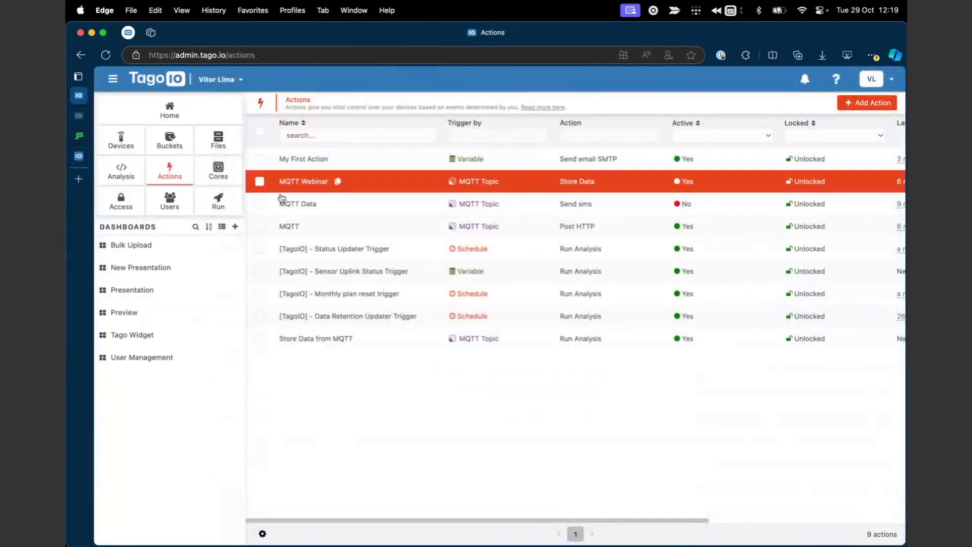
Open the Run app's plan_alert e-mail template, subject 'Service Limit Alert', to view its markdown body.
left_click(229, 203)
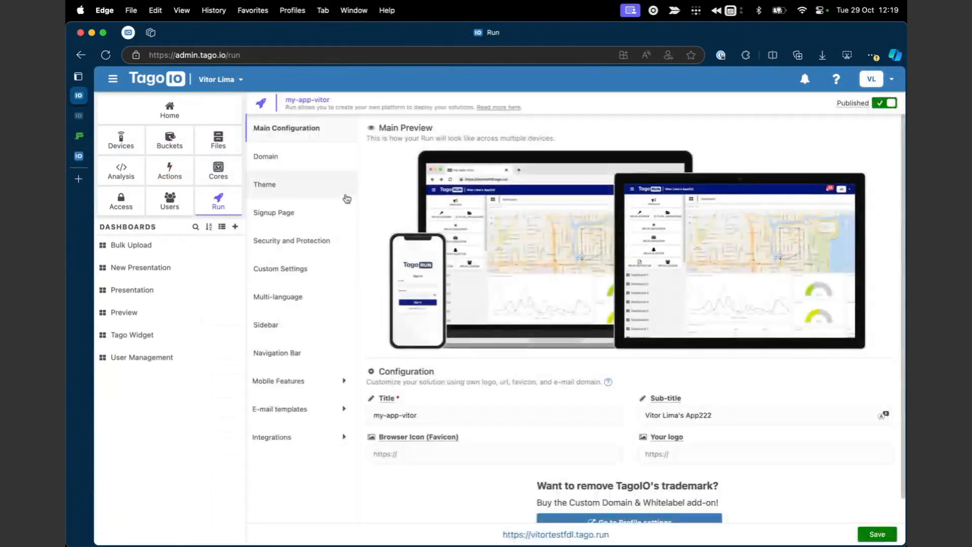
left_click(299, 410)
scroll(300, 413, "down", 5)
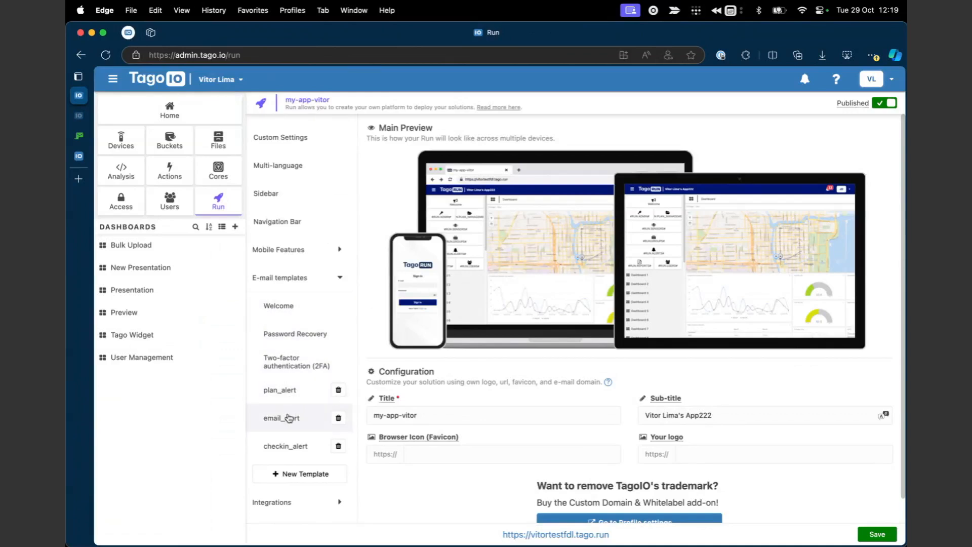
left_click(286, 390)
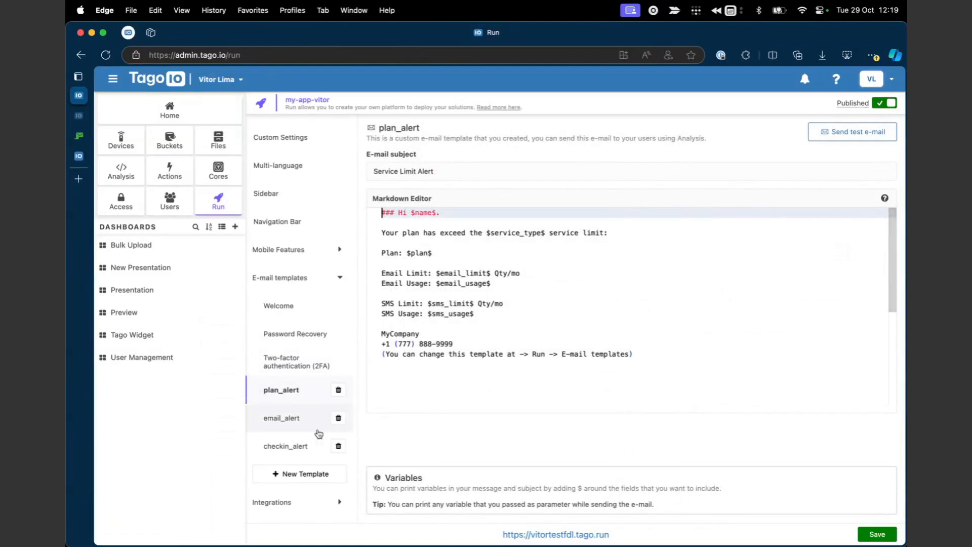
scroll(467, 349, "down", 2)
scroll(470, 336, "up", 2)
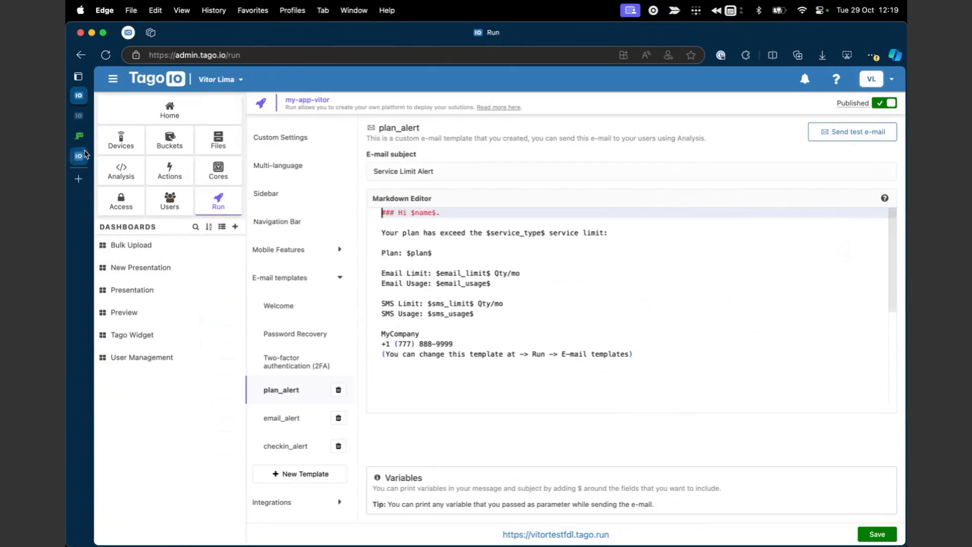
mouse_move(81, 139)
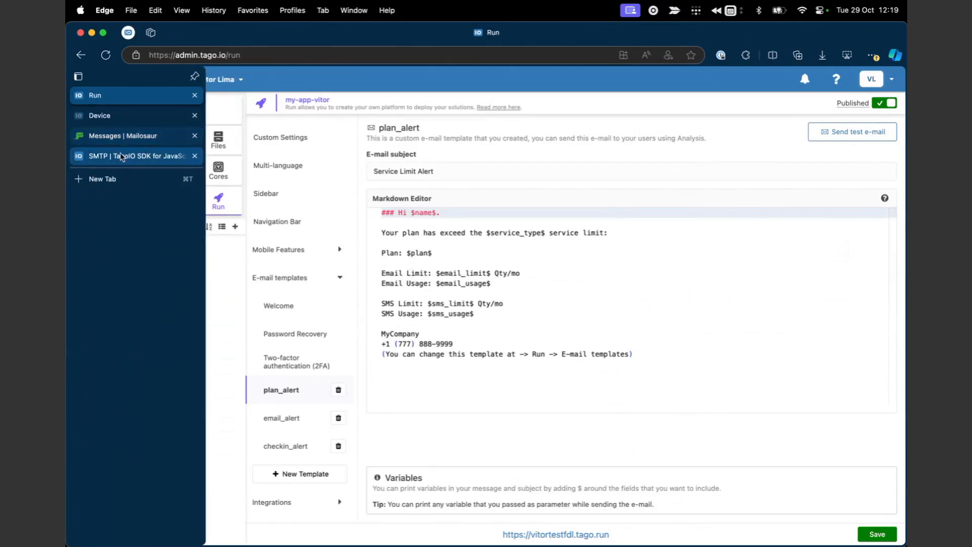
Recheck the my_template line in the SMTP SDK docs' template-based send example.
left_click(134, 155)
scroll(397, 292, "down", 2)
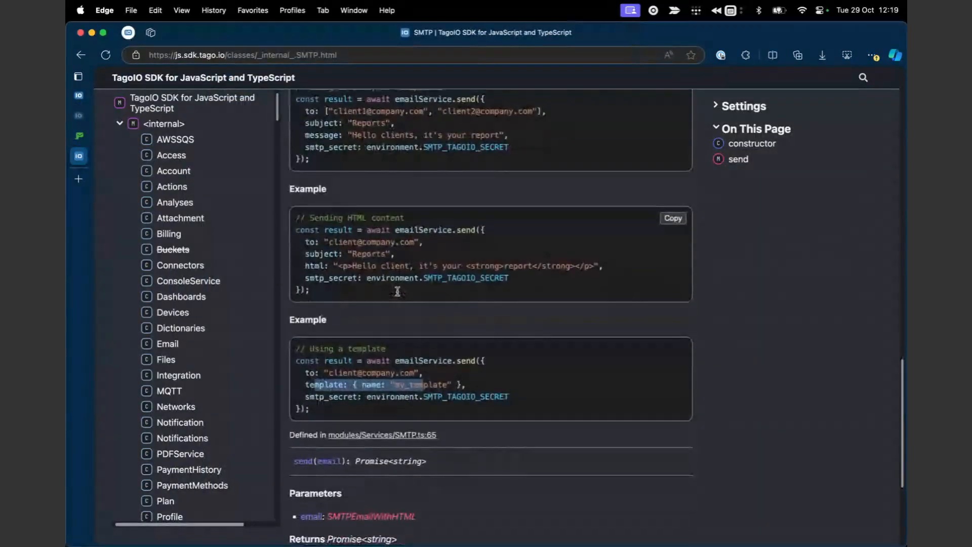
scroll(355, 354, "up", 1)
left_click(306, 421)
left_click_drag(307, 422, 520, 424)
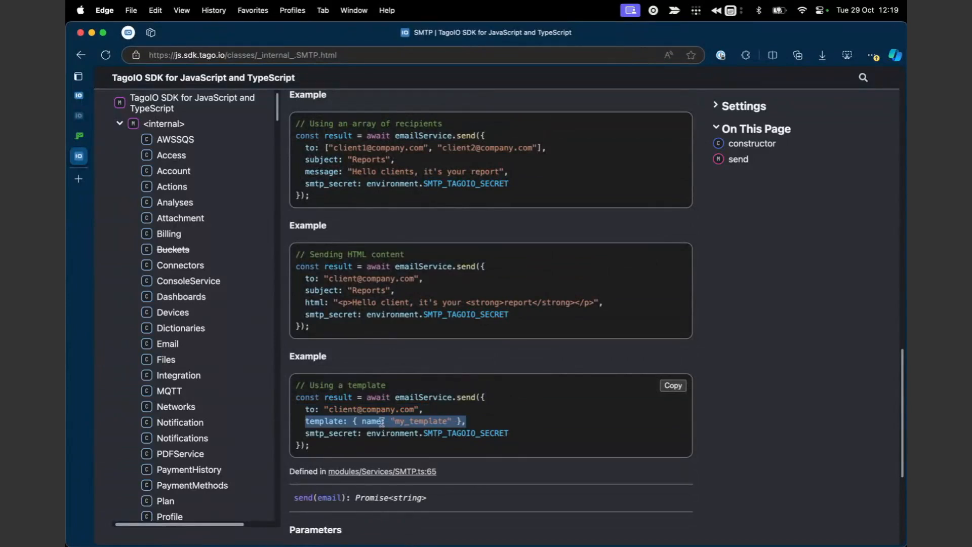
left_click(356, 420)
scroll(463, 367, "up", 2)
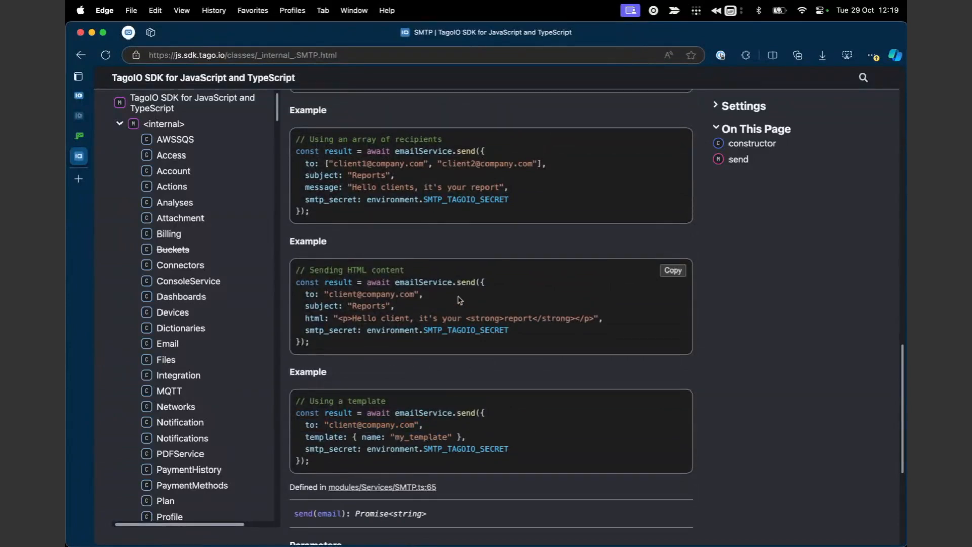
scroll(458, 300, "up", 4)
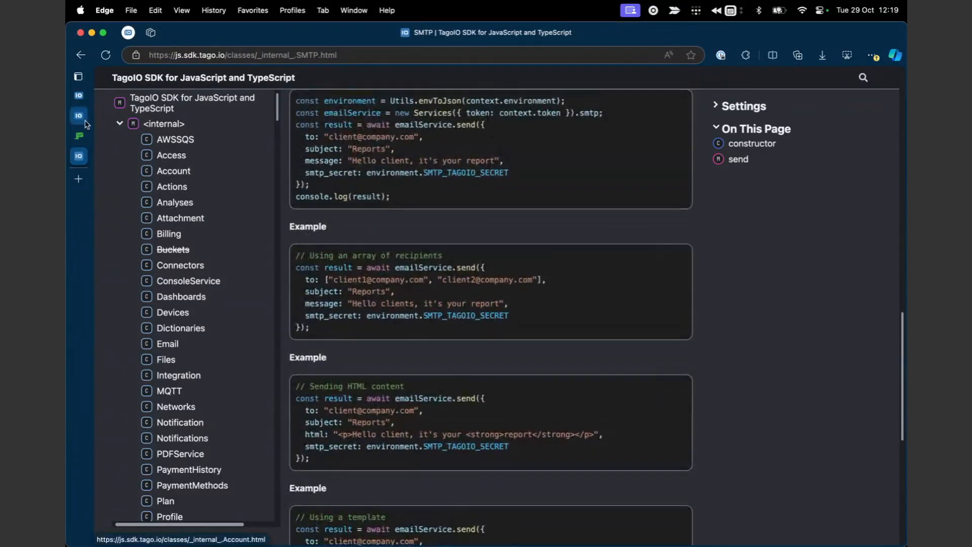
Return to the TagoIO Run page and bring up the Actions list.
mouse_move(83, 112)
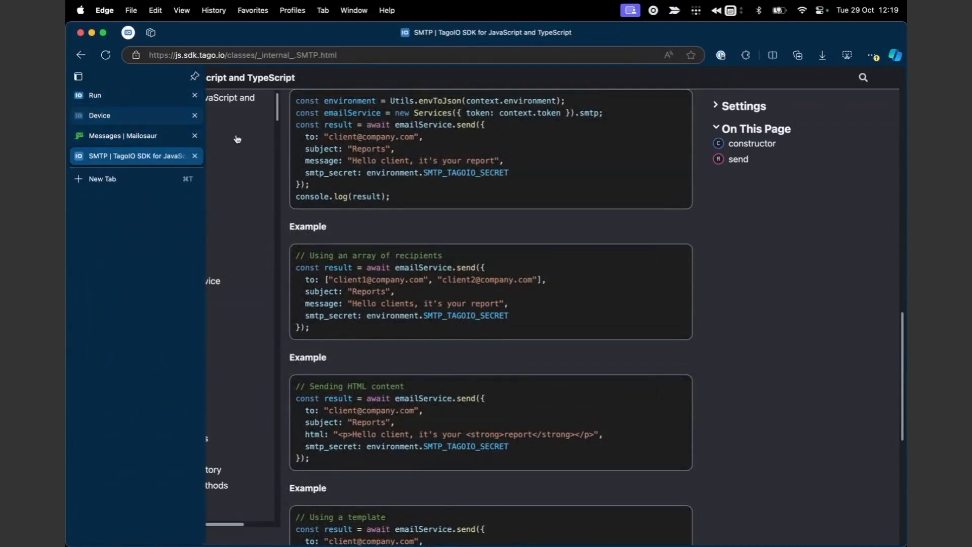
left_click(79, 96)
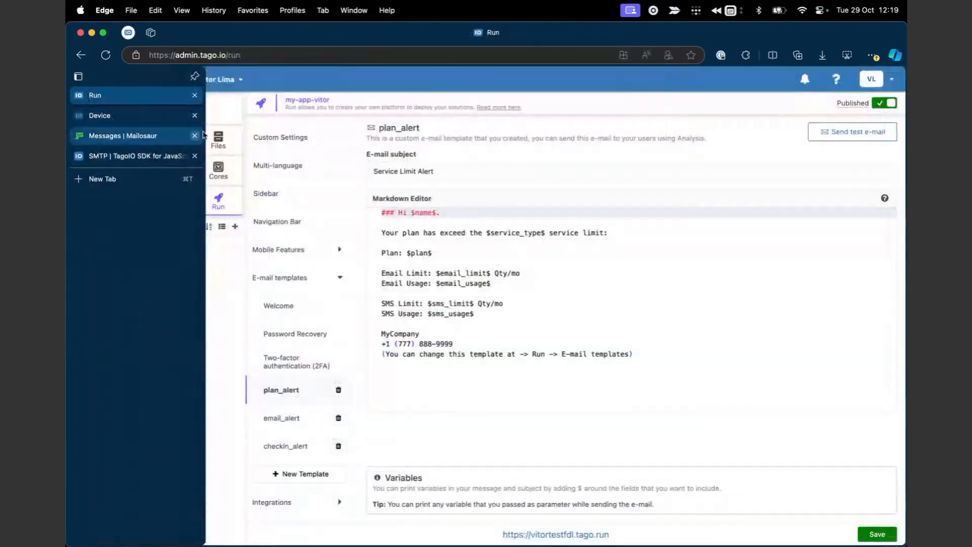
left_click(172, 177)
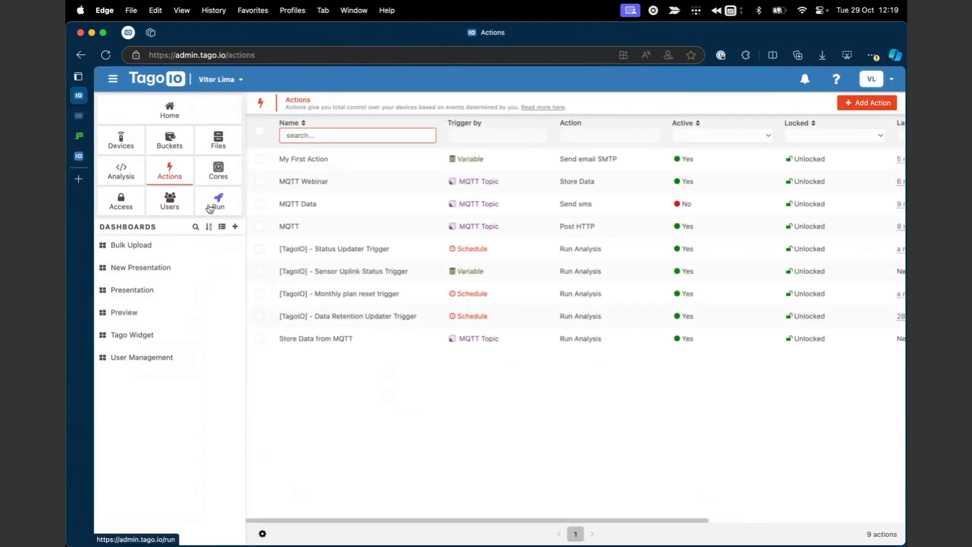
Open the Custom Notification analysis code with the navigation sidebar hidden.
left_click(141, 178)
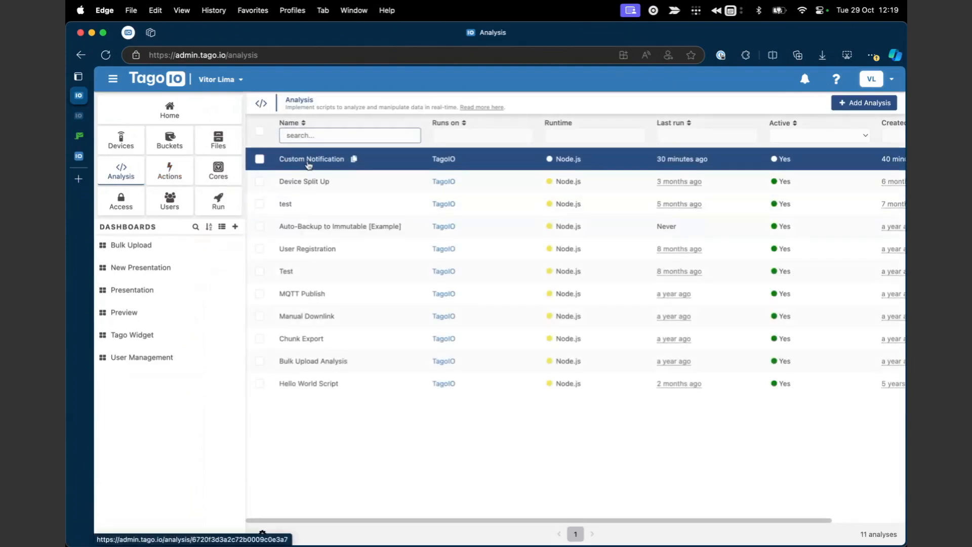
left_click(347, 159)
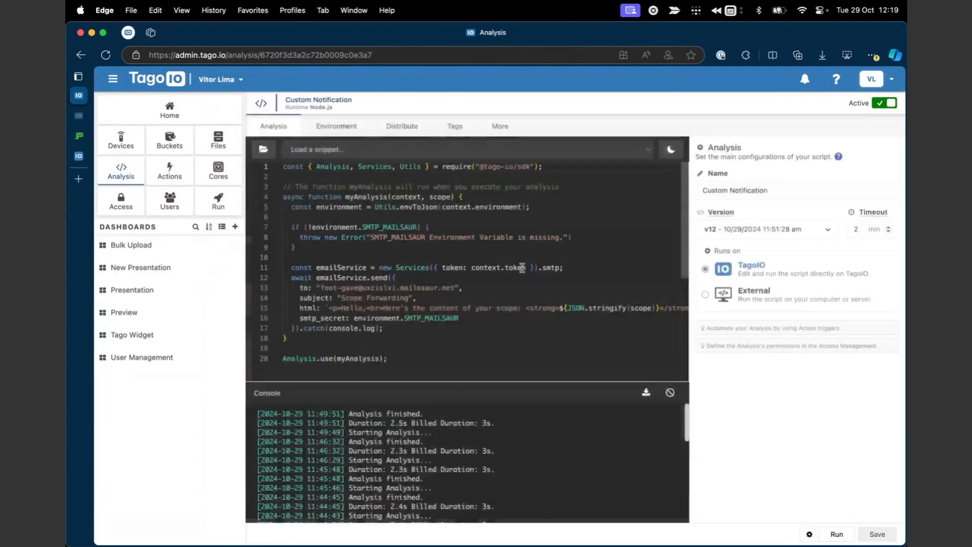
scroll(674, 340, "down", 3)
scroll(551, 358, "up", 3)
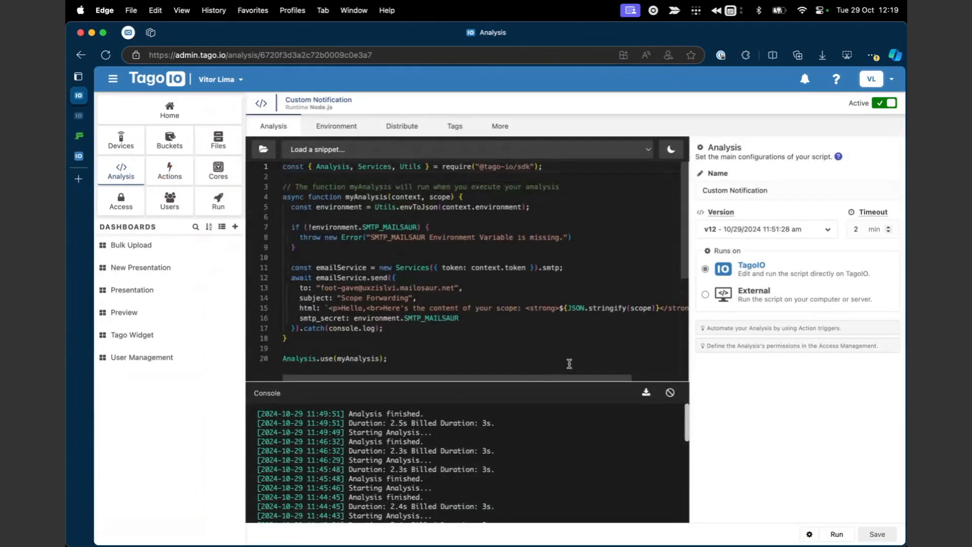
scroll(535, 339, "down", 1)
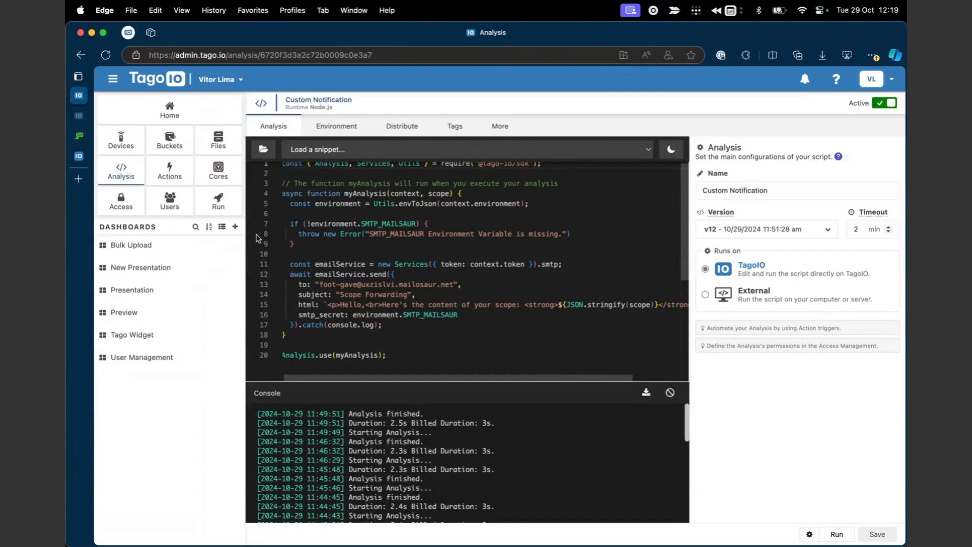
left_click(113, 79)
scroll(276, 218, "up", 1)
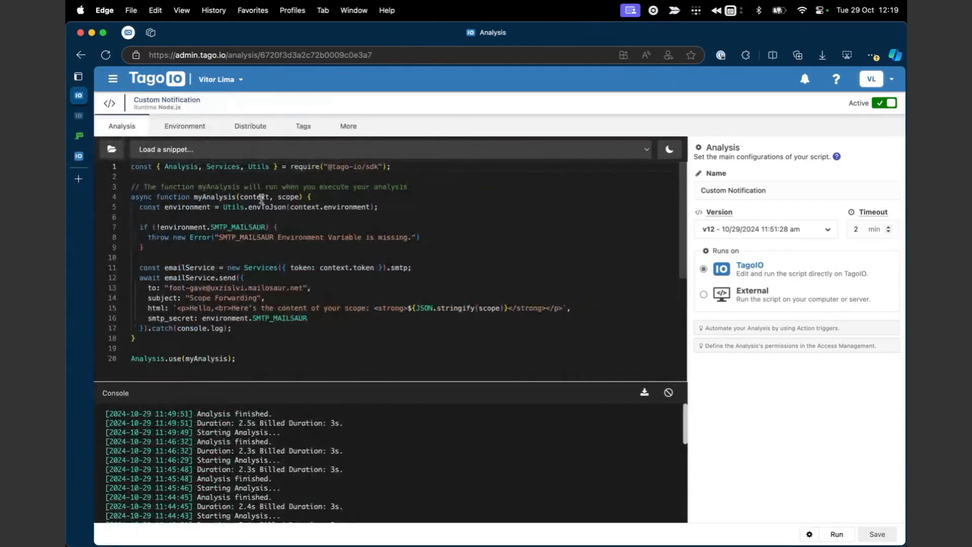
left_click(211, 164)
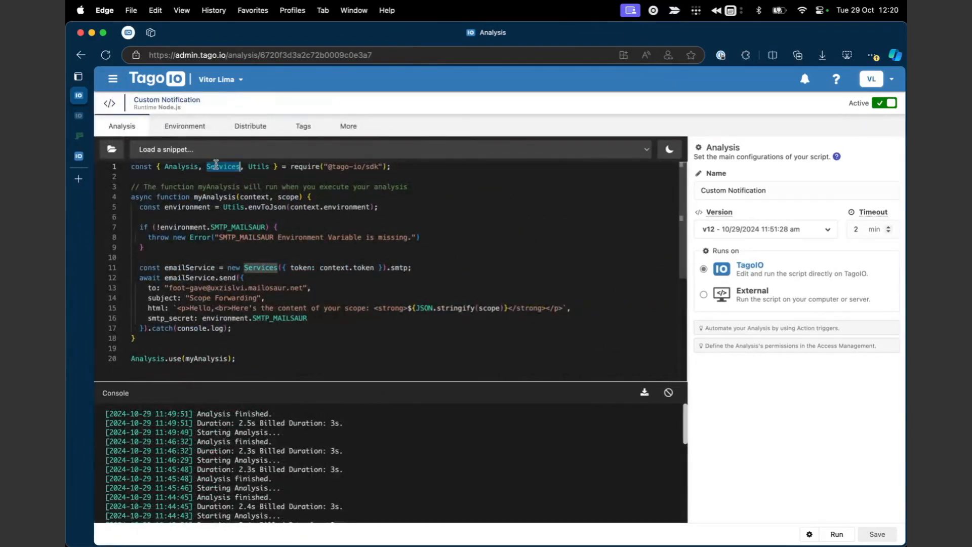
left_click(259, 166)
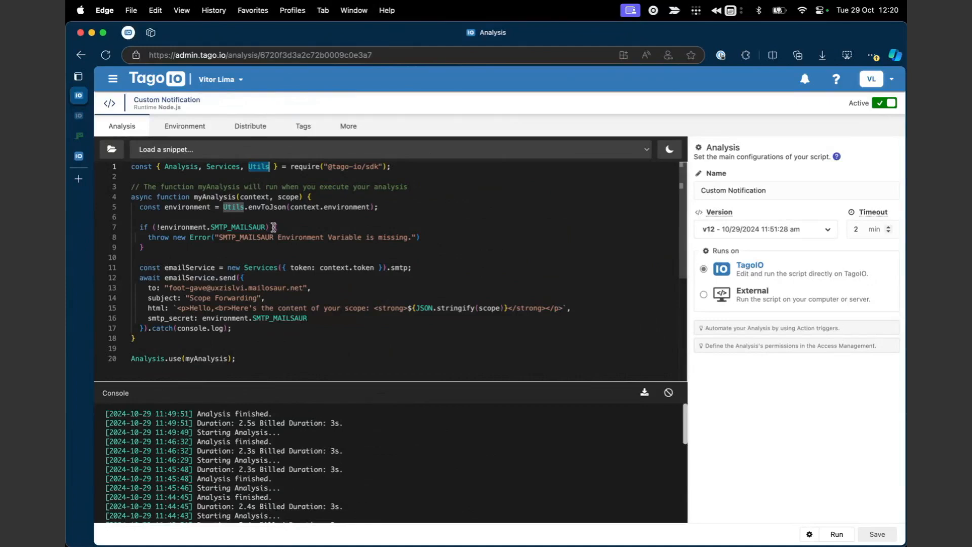
left_click_drag(330, 167, 399, 170)
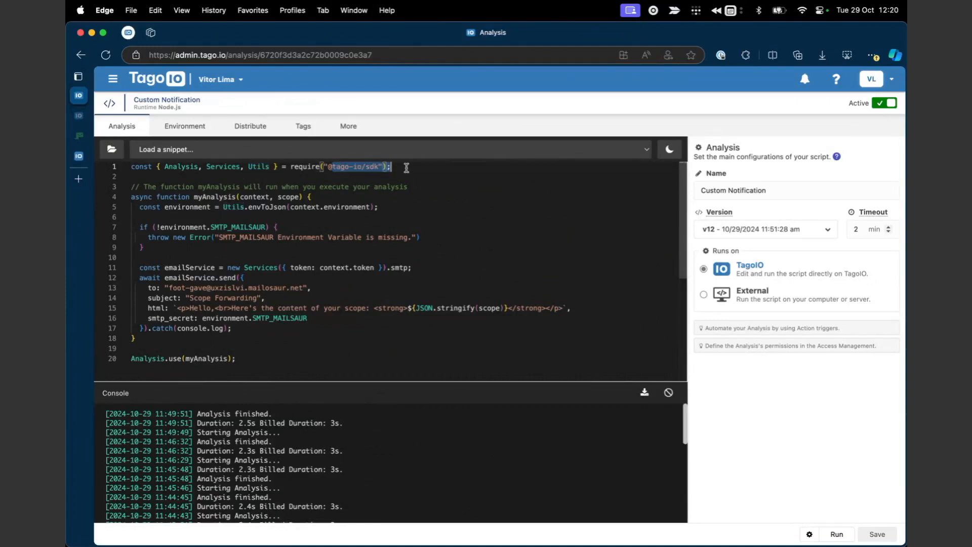
left_click_drag(180, 211, 384, 210)
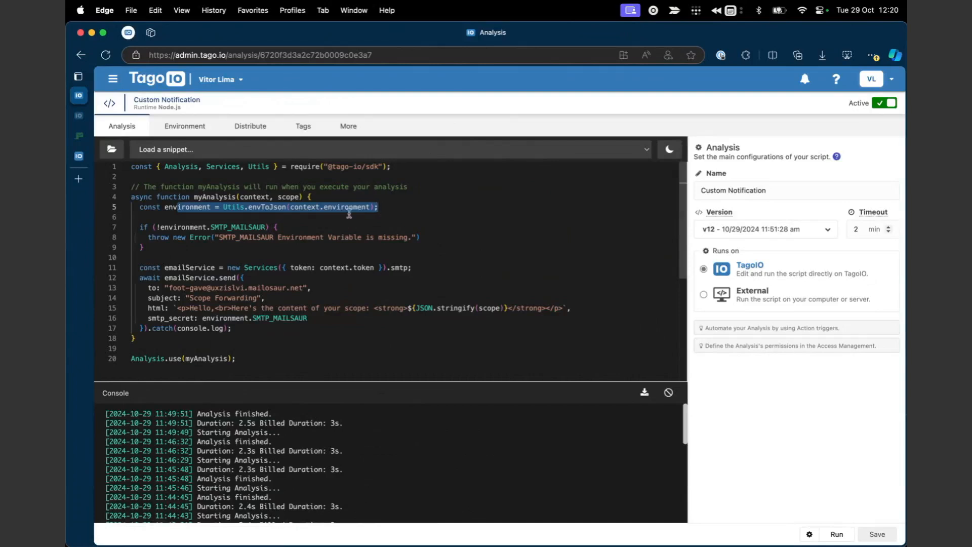
left_click(320, 214)
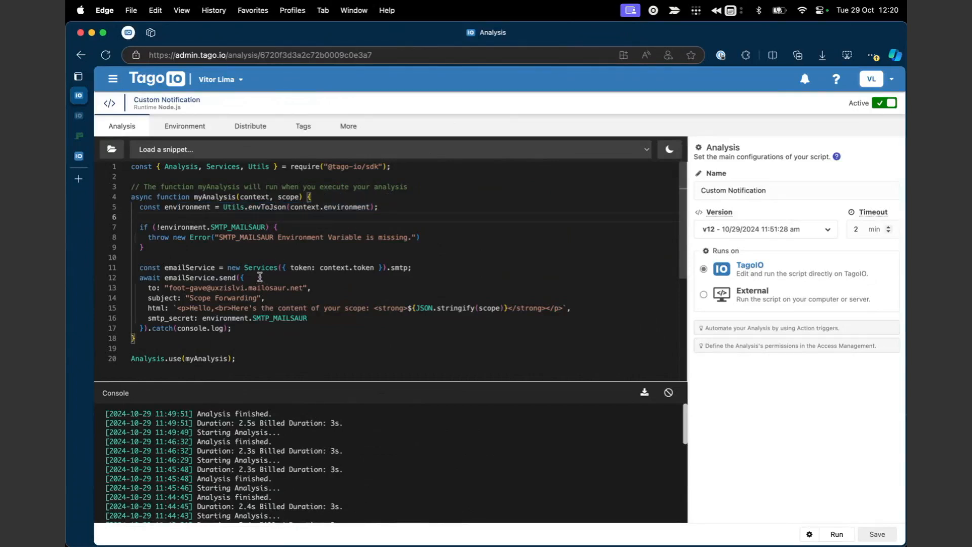
left_click_drag(153, 227, 291, 247)
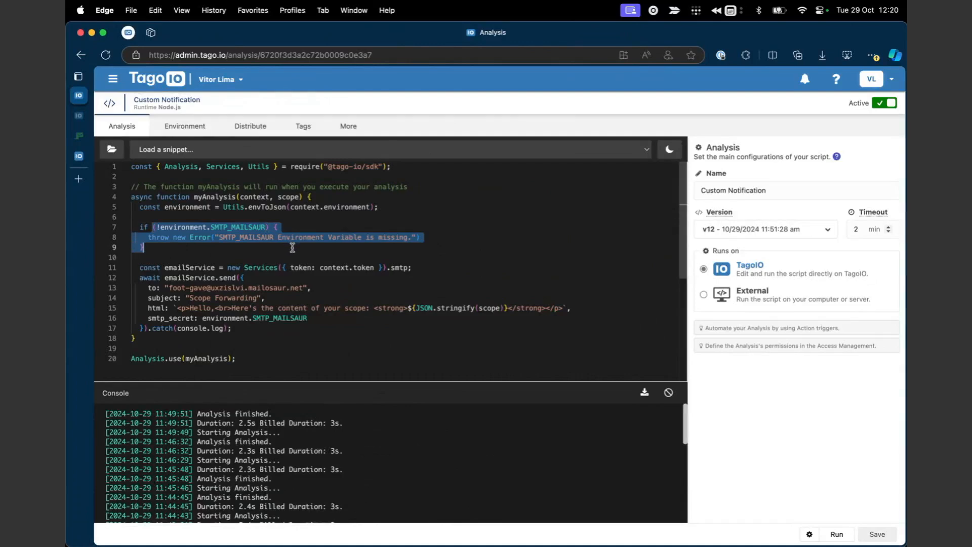
double_click(246, 226)
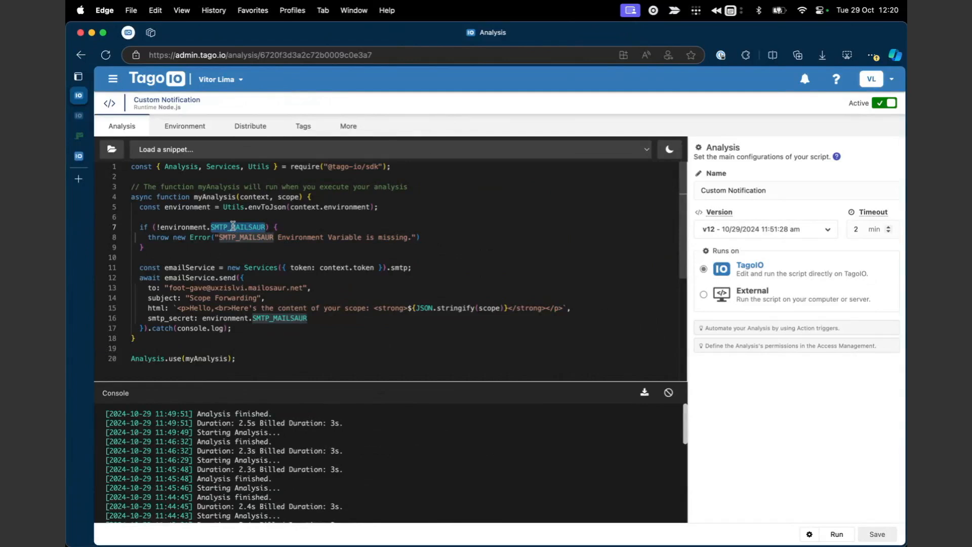
left_click(239, 246)
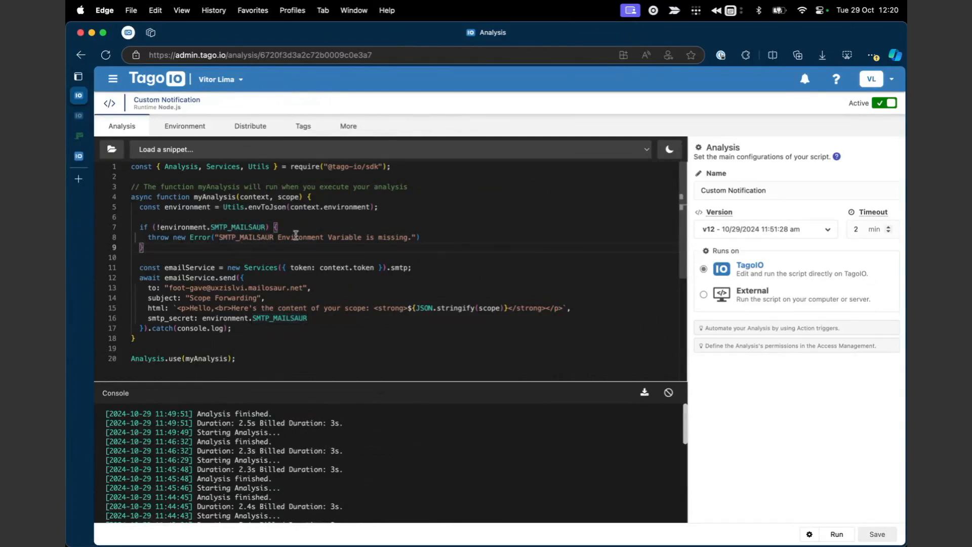
double_click(249, 226)
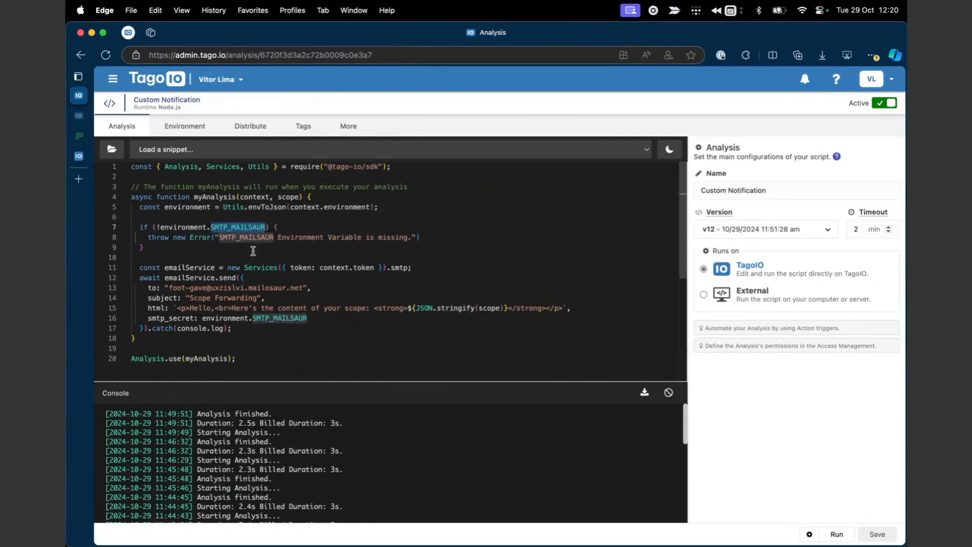
left_click(250, 249)
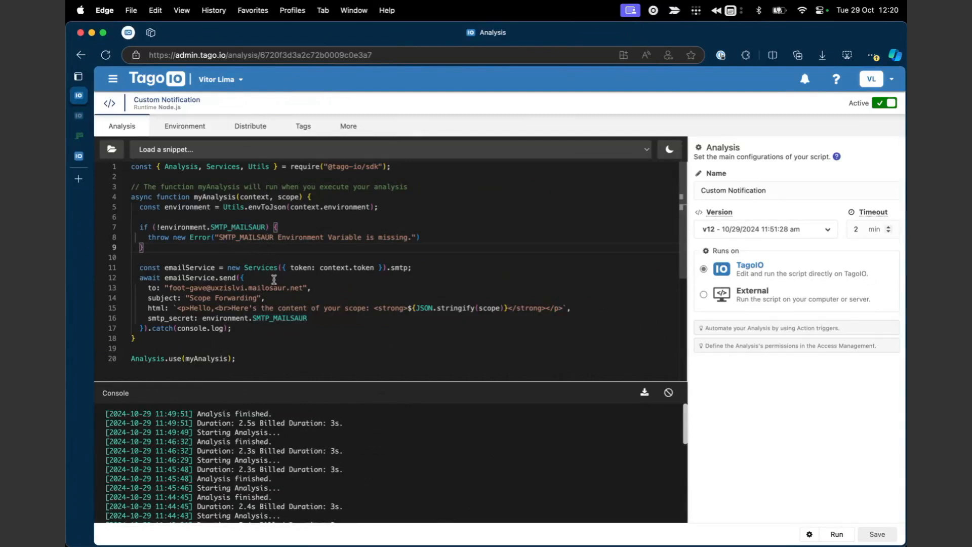
Review the email-sending block and its HTML body, then reopen the navigation panel.
left_click_drag(201, 269, 345, 334)
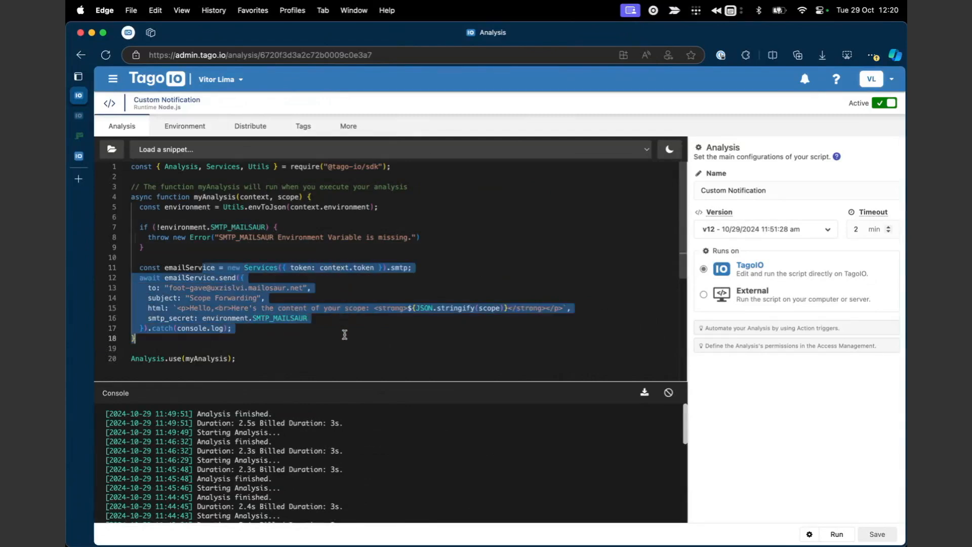
left_click(217, 335)
double_click(156, 307)
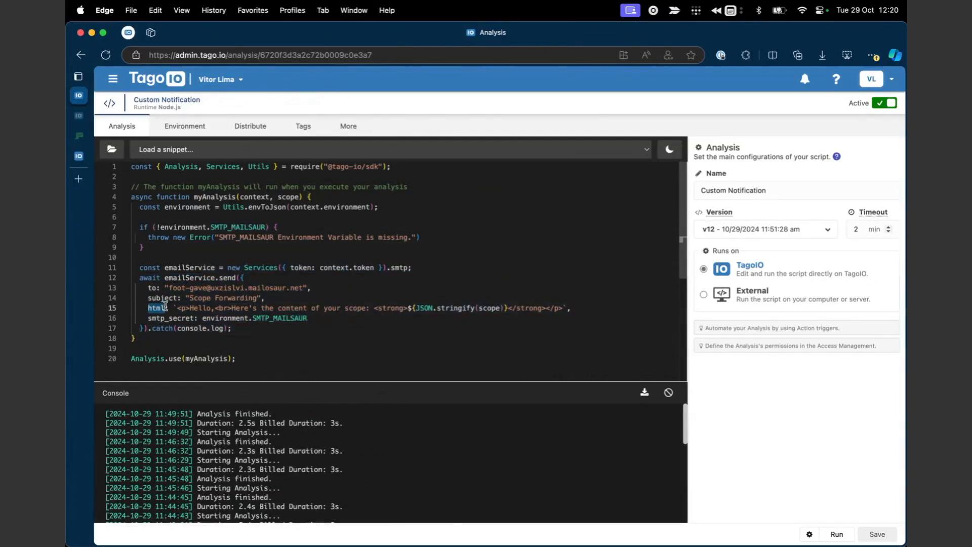
left_click_drag(186, 307, 421, 305)
left_click(540, 307)
left_click(321, 248)
left_click(113, 78)
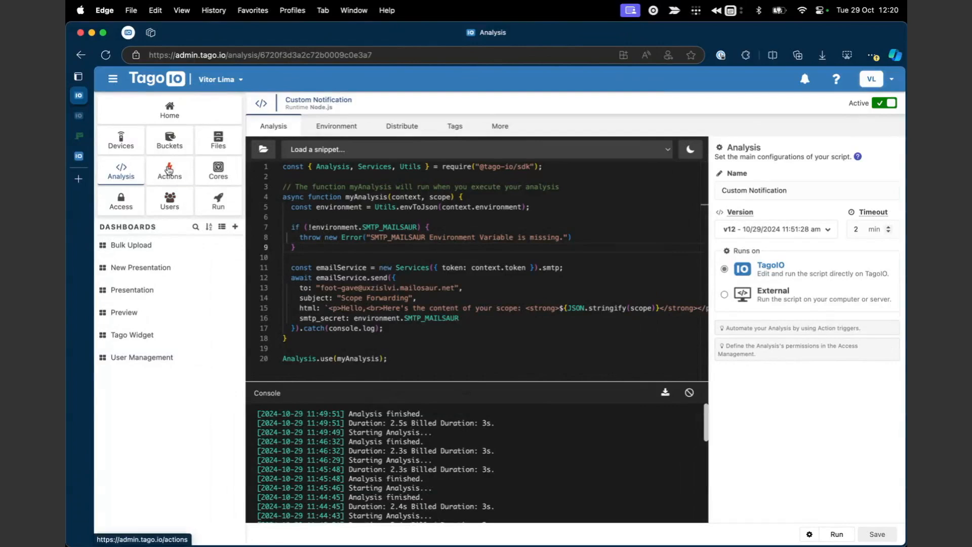
Change My First Action's type to Run Analysis using Custom Notification.
left_click(78, 115)
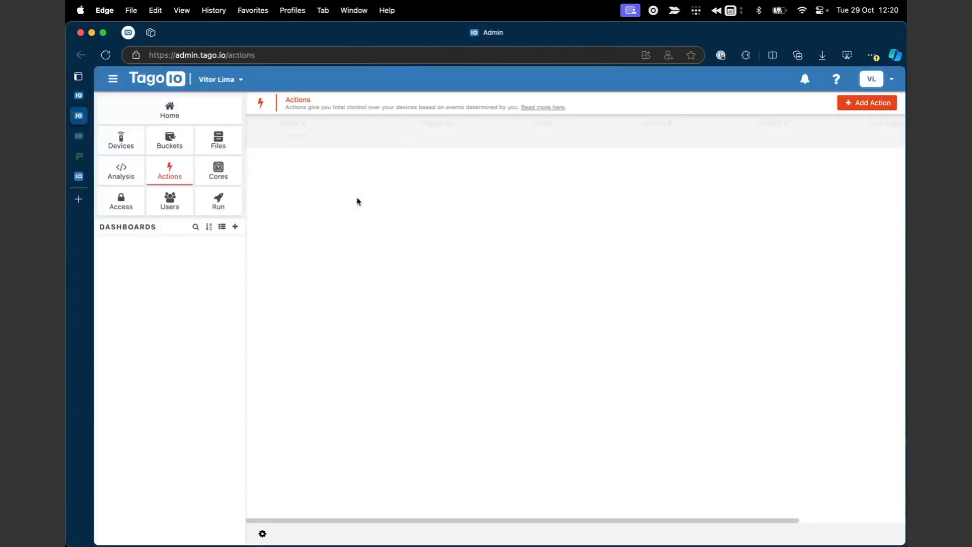
left_click(363, 159)
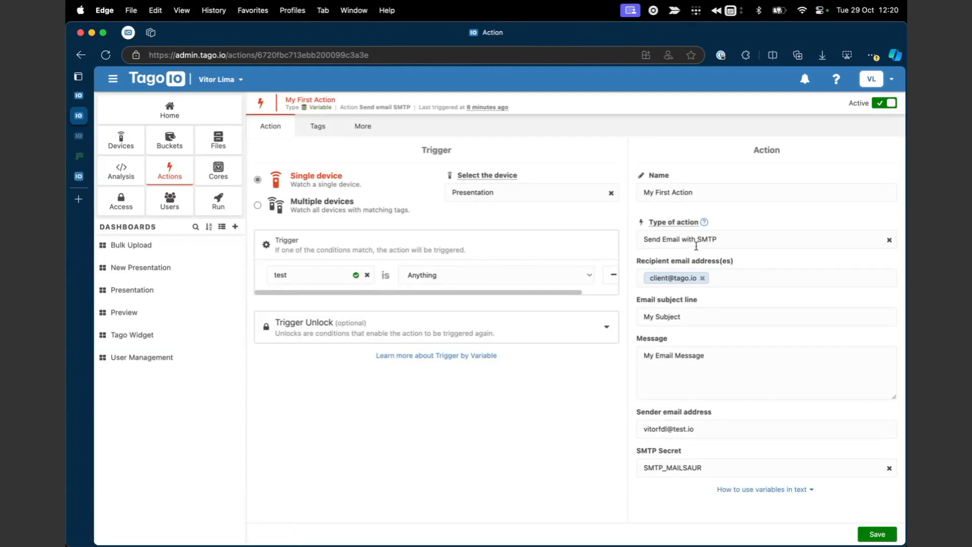
left_click(740, 238)
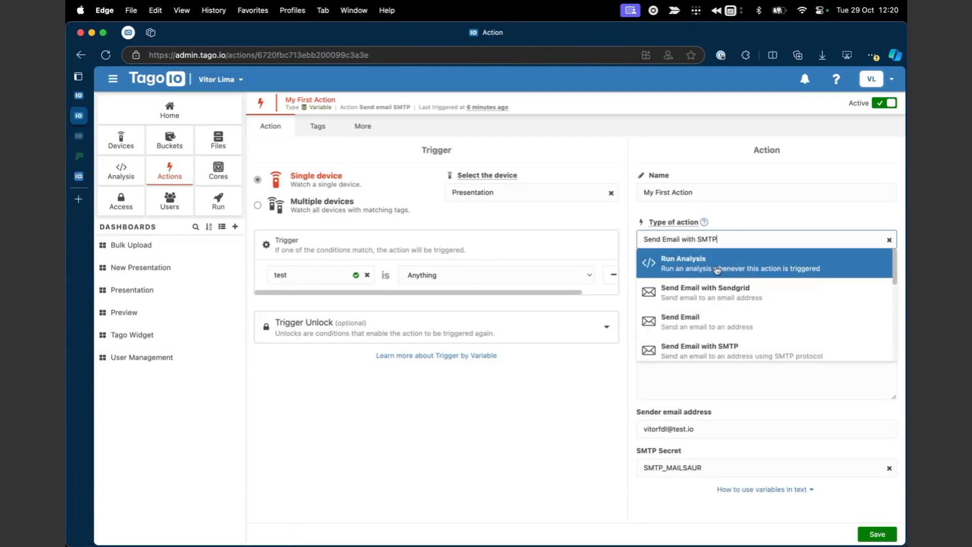
left_click(715, 269)
left_click(708, 279)
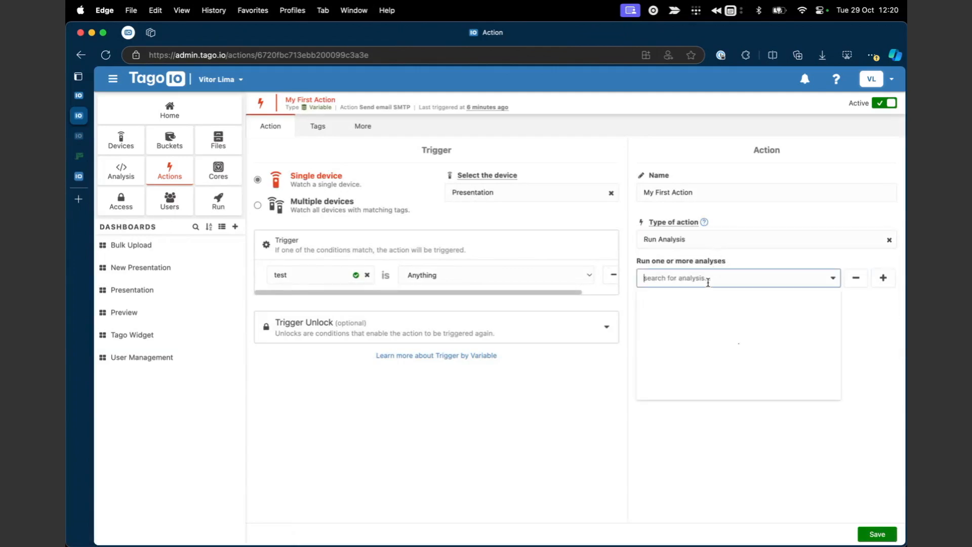
scroll(712, 343, "down", 3)
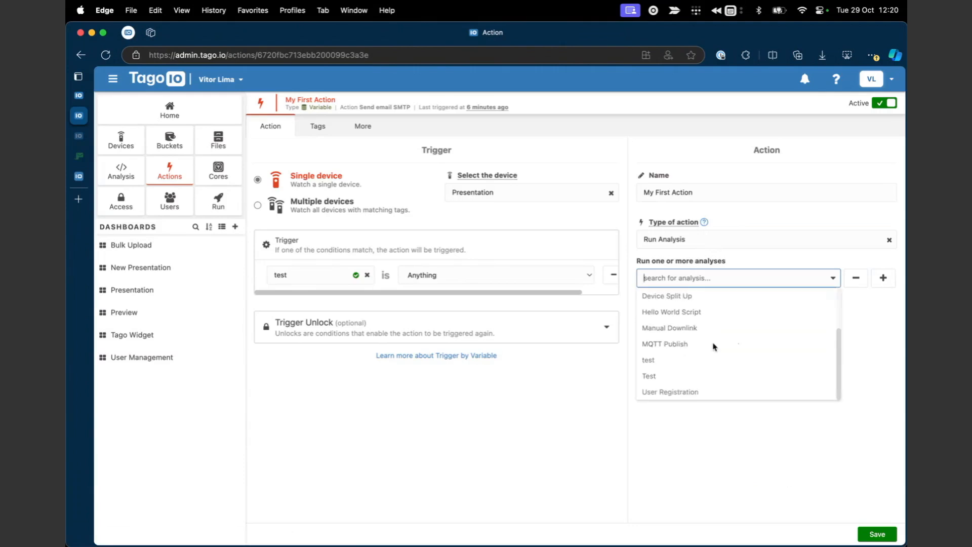
scroll(713, 347, "up", 1)
scroll(712, 345, "up", 3)
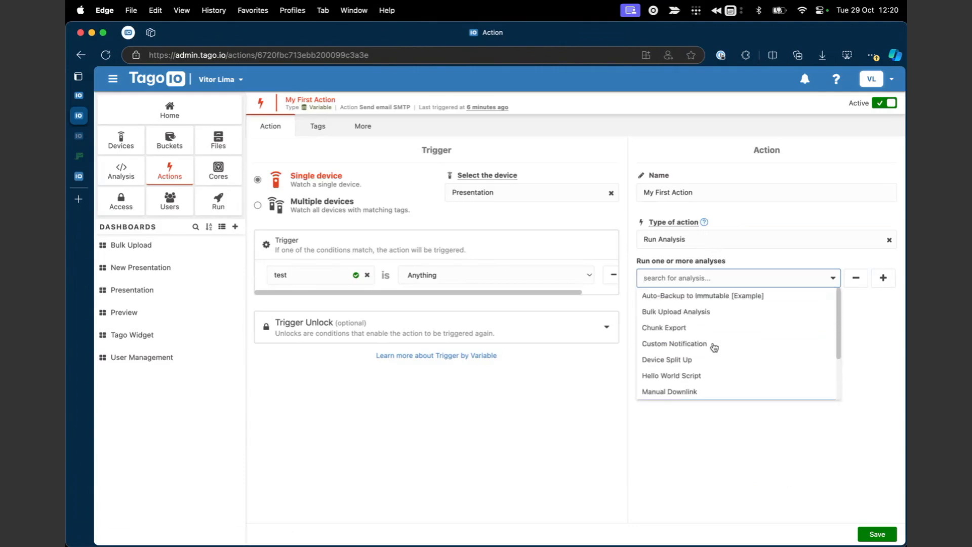
left_click(711, 342)
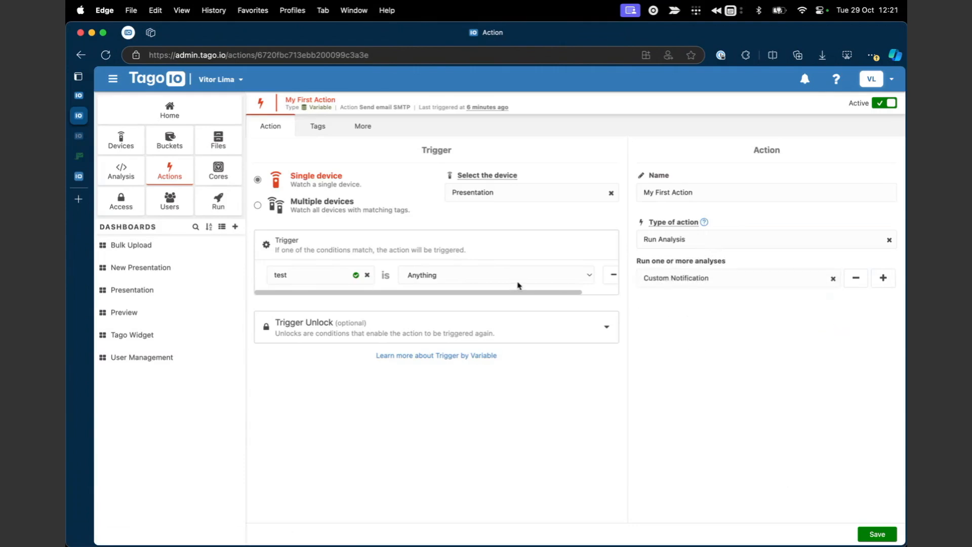
Save the updated action and go to Access Management.
left_click(860, 534)
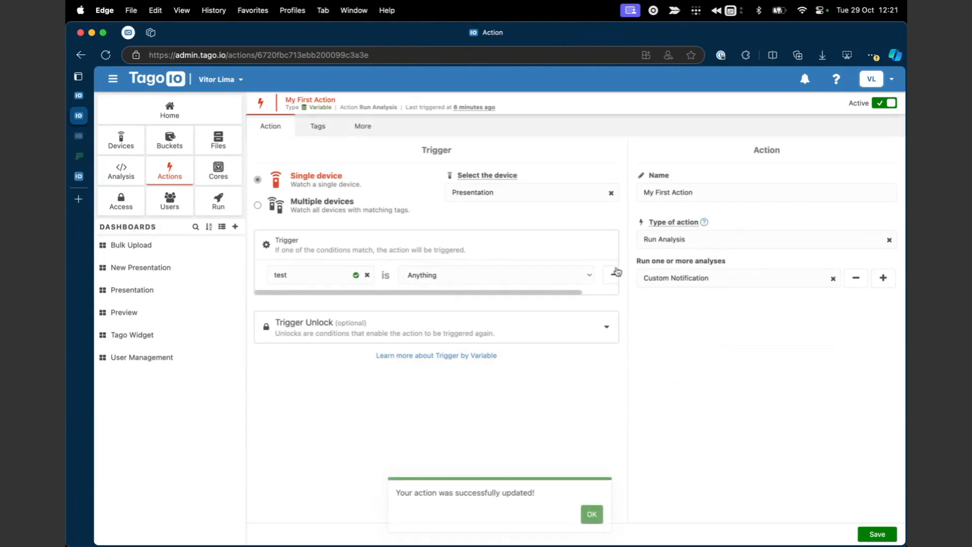
left_click(592, 494)
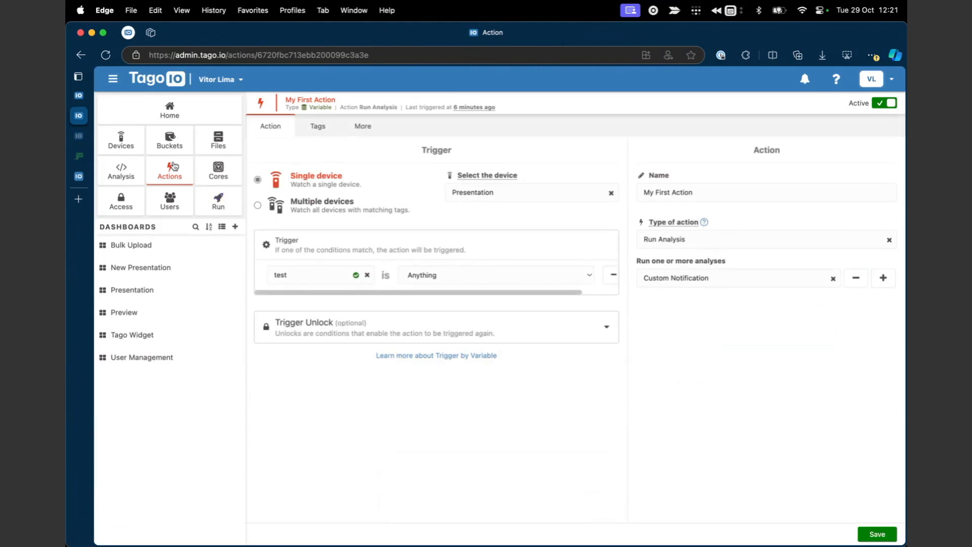
left_click(121, 200)
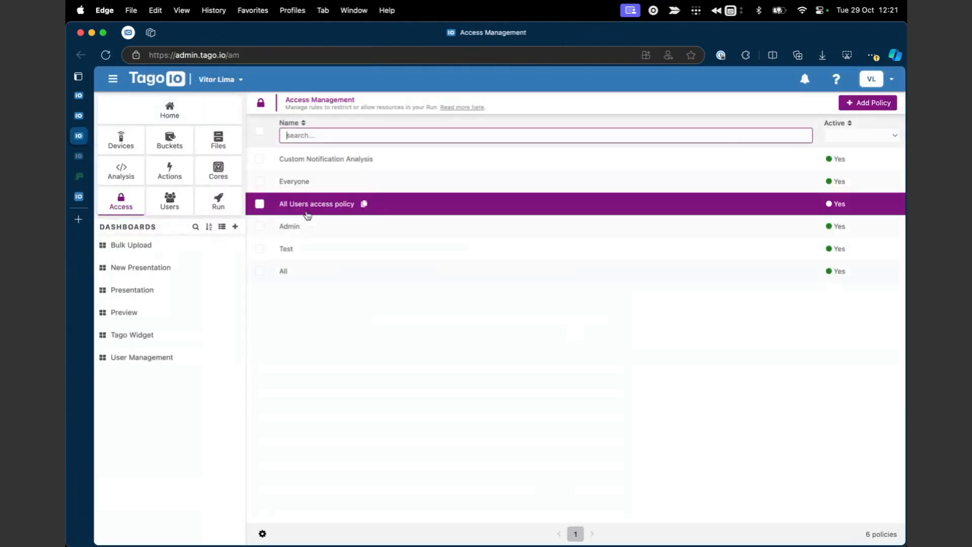
Delete the Custom Notification Analysis access policy and confirm the deletion.
left_click(317, 160)
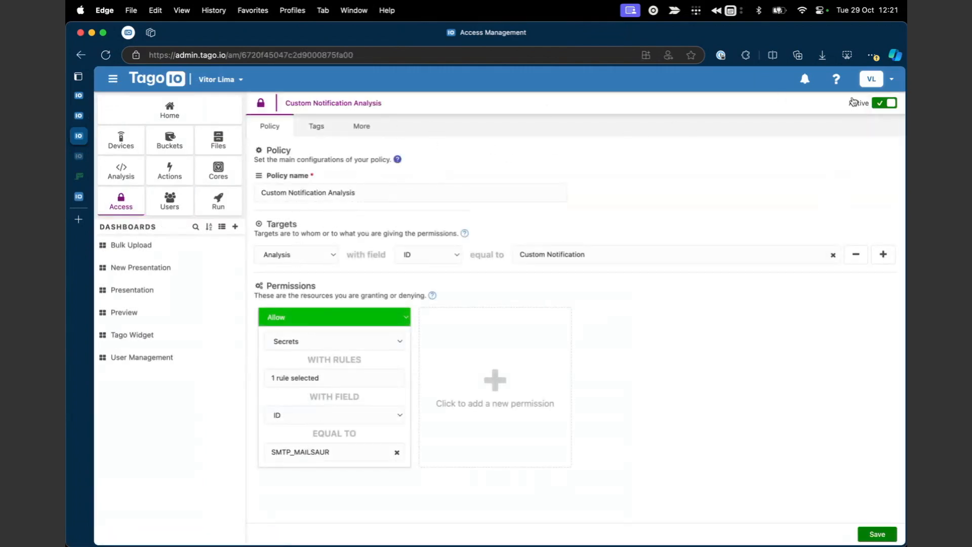
left_click(383, 125)
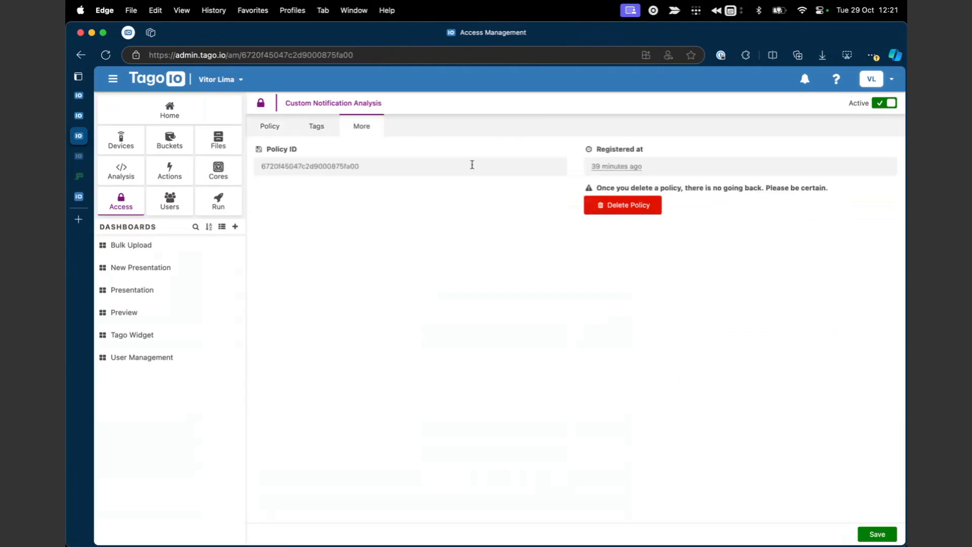
left_click(602, 207)
left_click(571, 350)
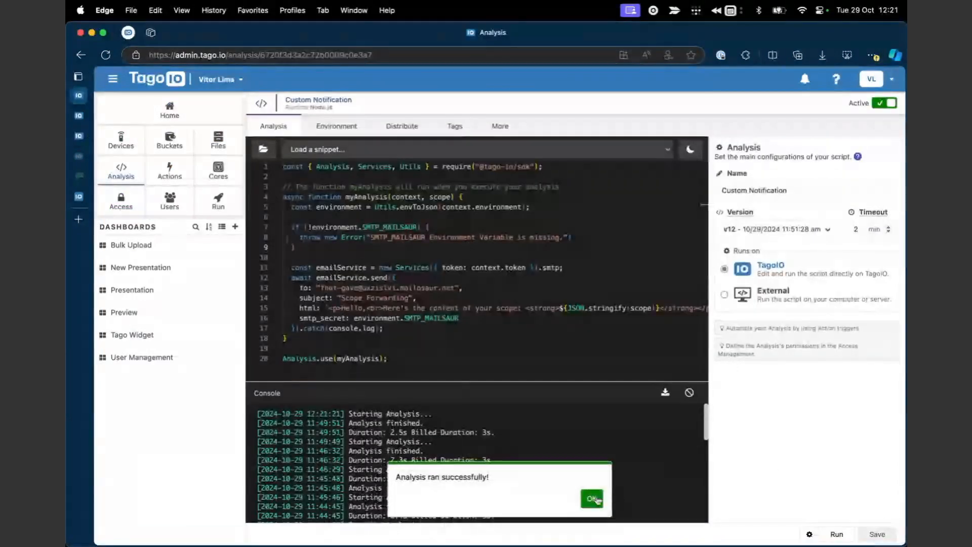
Check the console error showing SMTP_MAILSAUR is missing from the analysis run.
left_click(591, 501)
scroll(436, 444, "down", 1)
left_click_drag(434, 426, 623, 426)
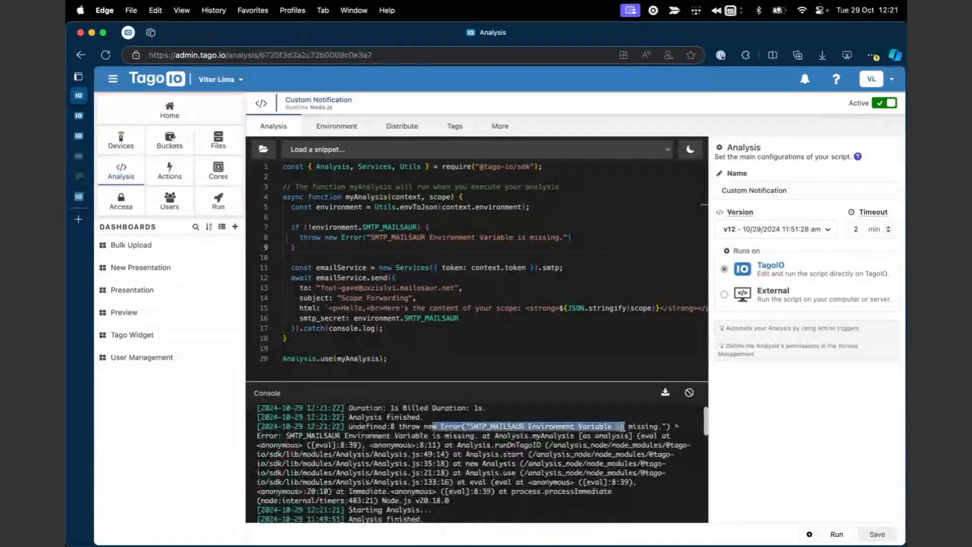
double_click(394, 226)
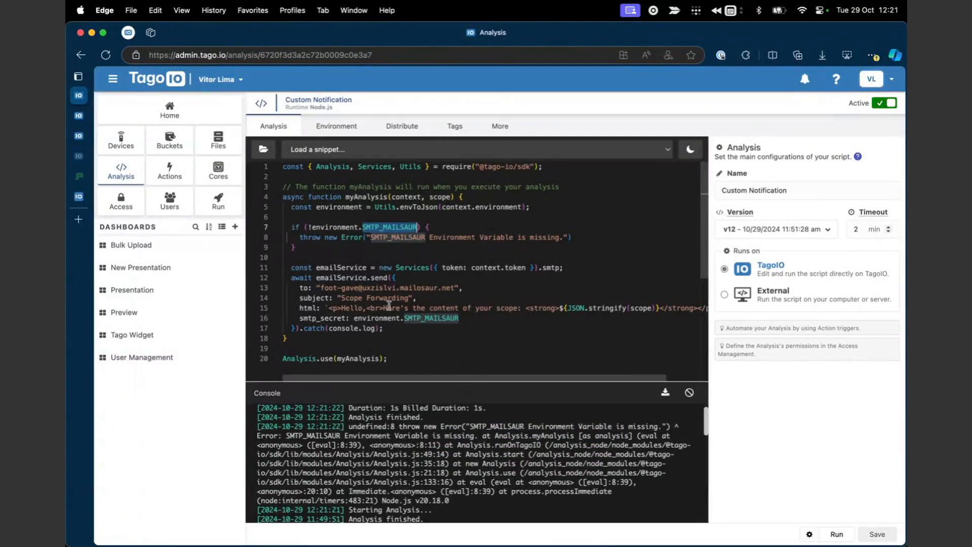
Start a new policy from the Access Management page.
left_click(79, 117)
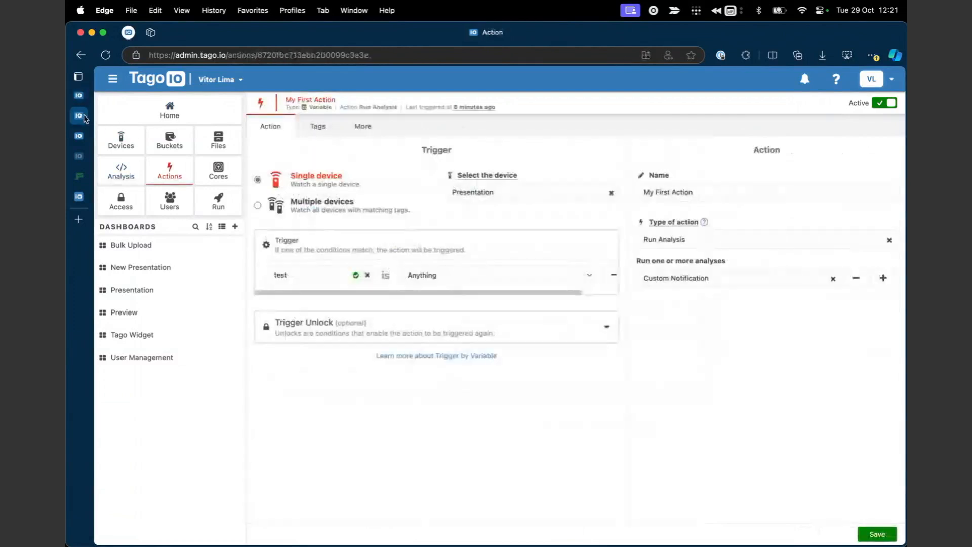
left_click(80, 136)
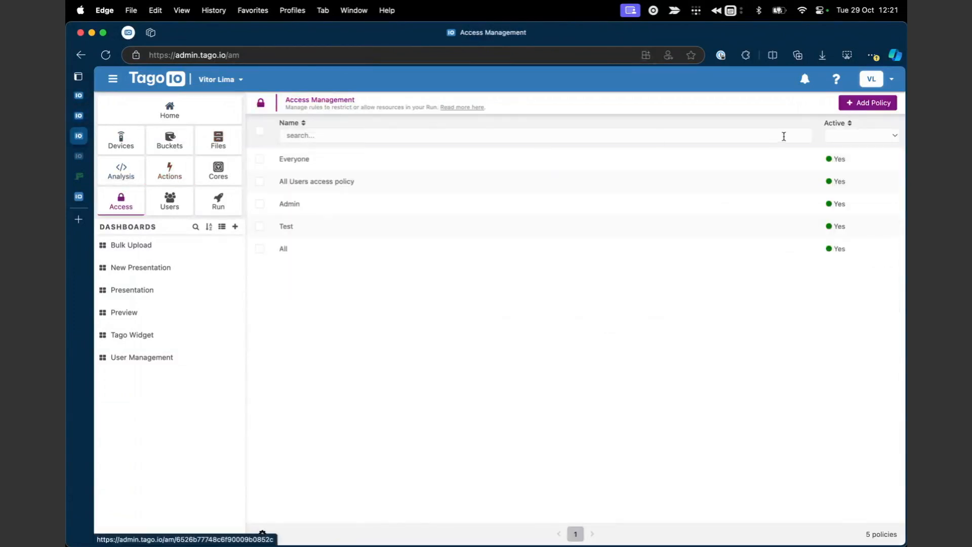
left_click(843, 103)
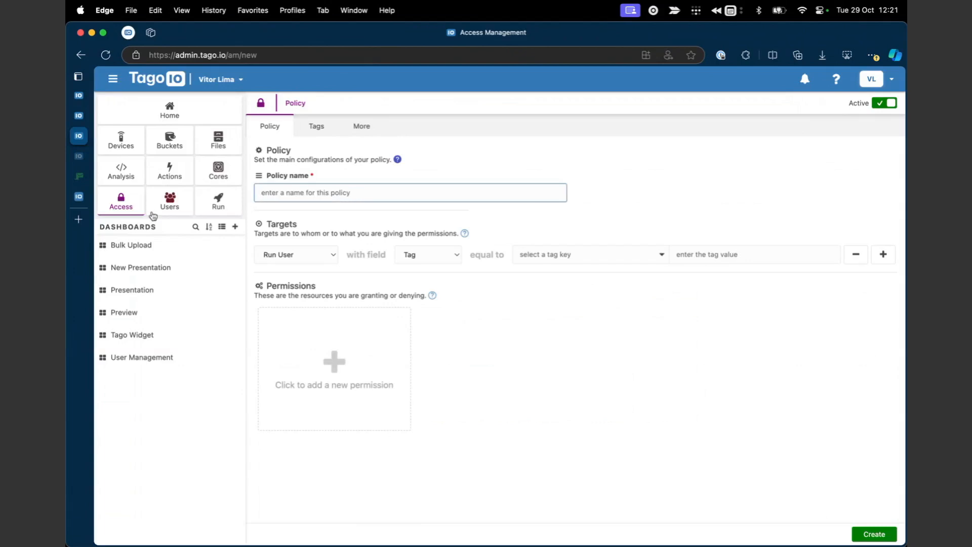
Name the new policy Custom Notification and target the Custom Notification analysis by ID.
left_click(122, 205)
left_click(862, 104)
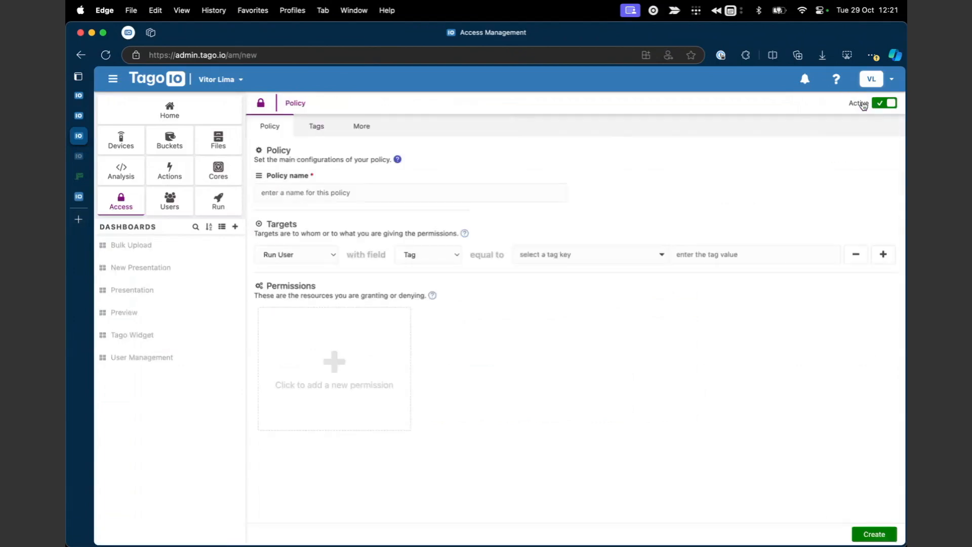
left_click(390, 192)
type("Custom Notification")
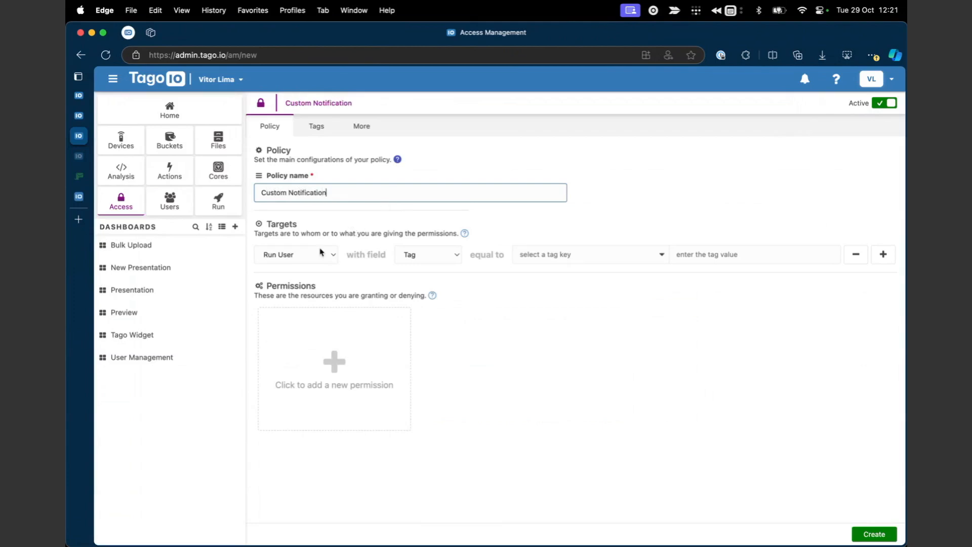
left_click(320, 252)
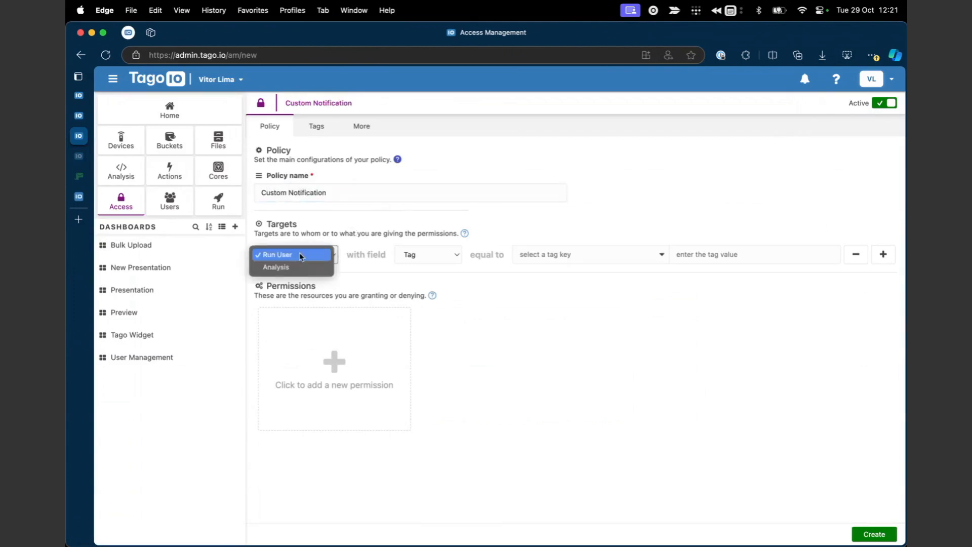
left_click(287, 269)
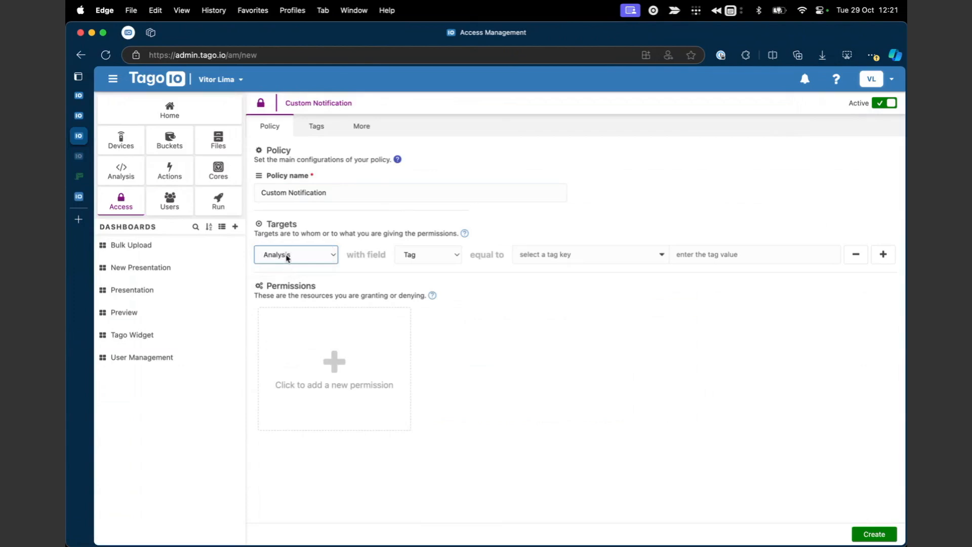
left_click(415, 256)
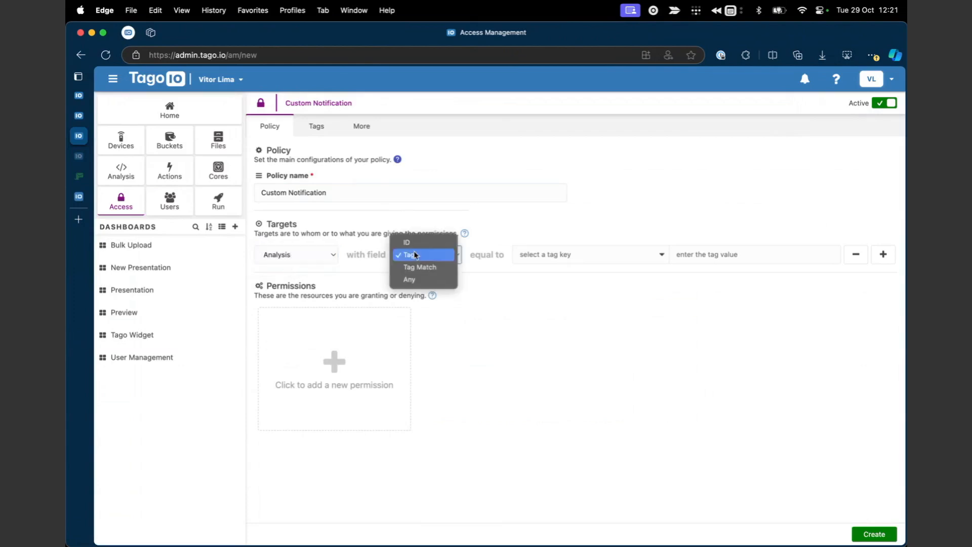
left_click(408, 242)
left_click(547, 255)
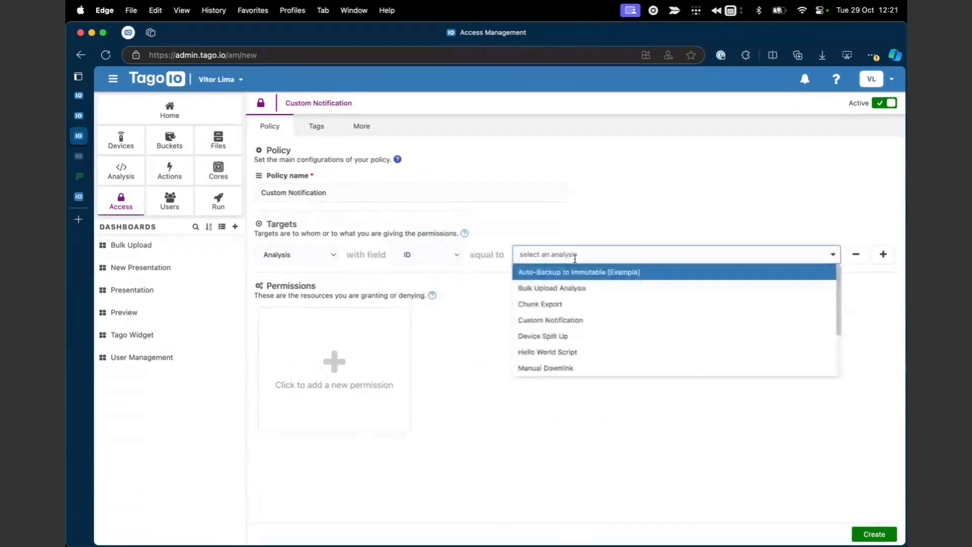
scroll(572, 283, "down", 1)
left_click(557, 305)
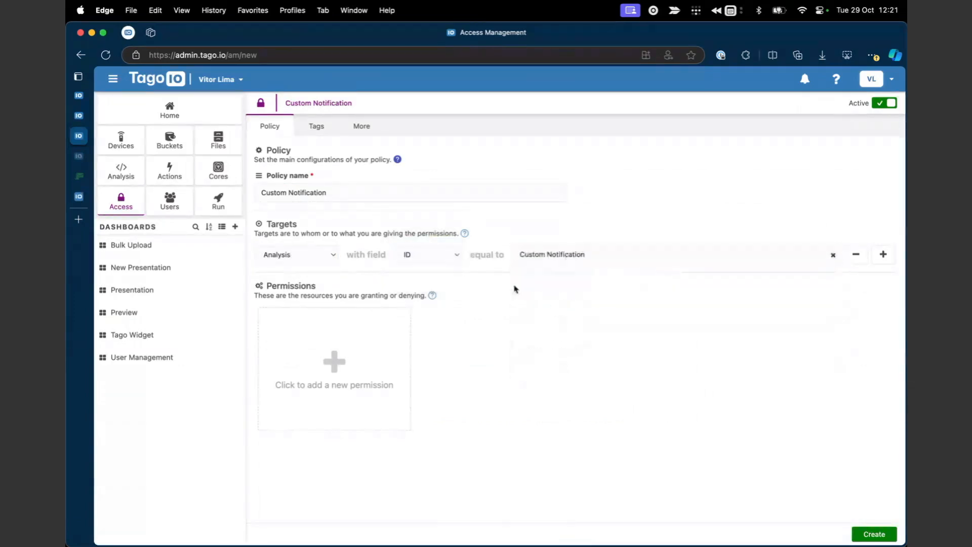
Add a Secrets permission with the Access rule for ID SMTP_MAILSAUR.
left_click(358, 349)
left_click(359, 341)
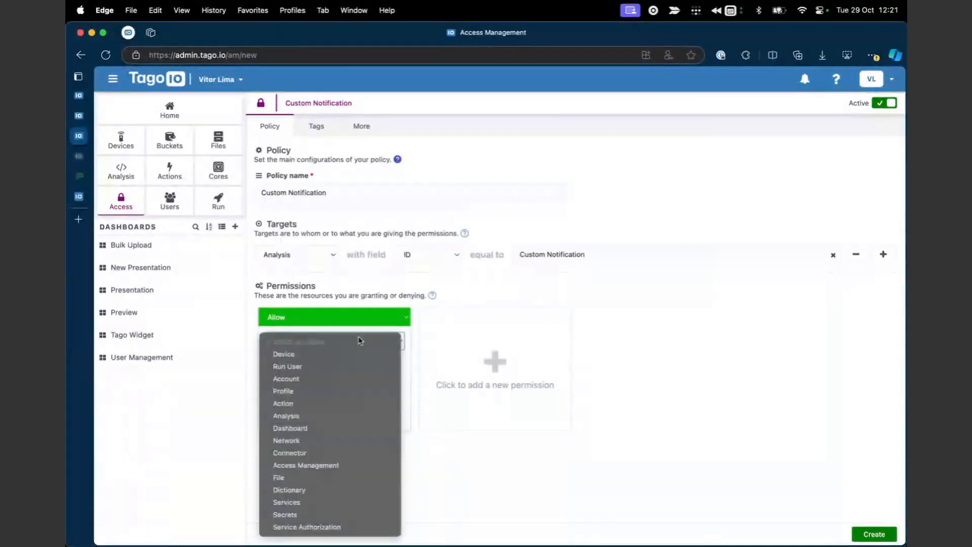
left_click(326, 514)
left_click(335, 378)
left_click(329, 405)
left_click(424, 491)
left_click(333, 415)
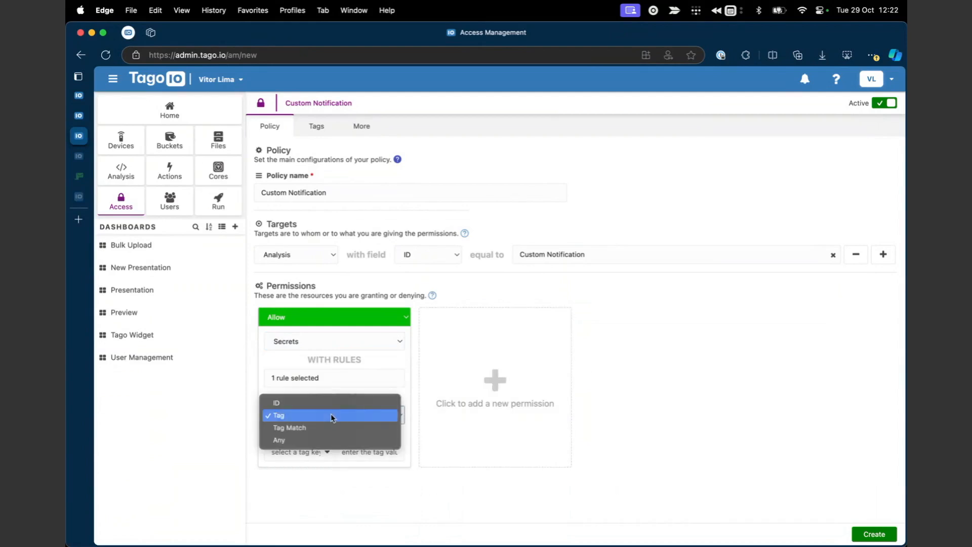
left_click(336, 403)
left_click(305, 452)
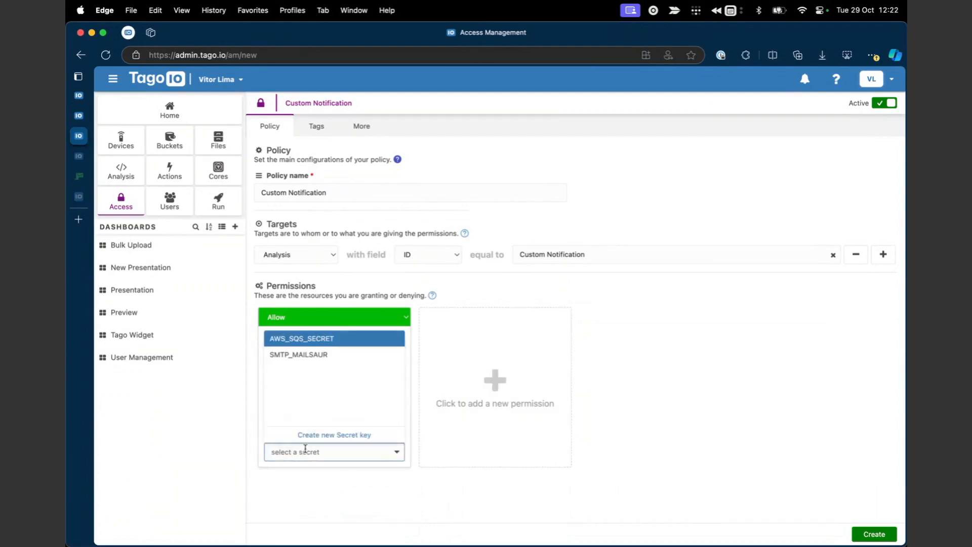
left_click(322, 357)
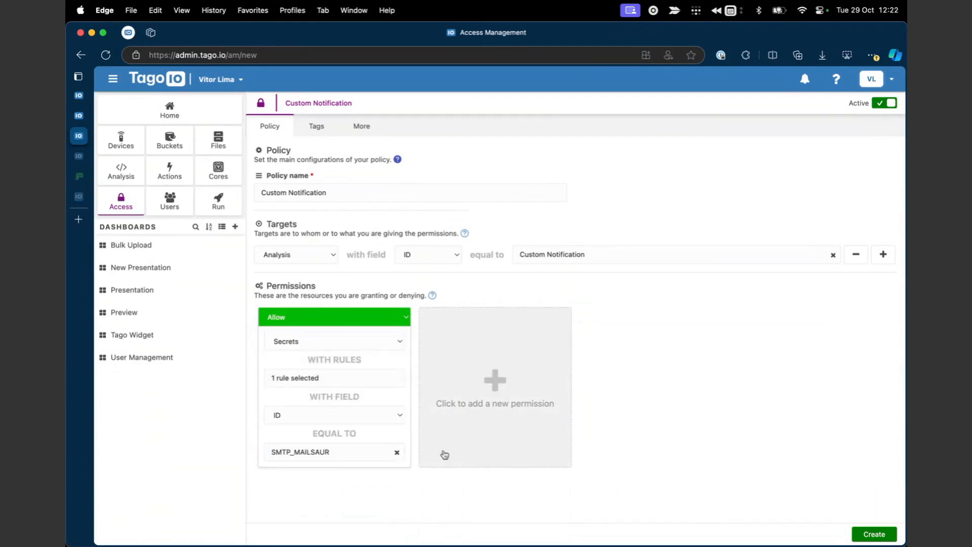
Add a second Services permission and browse its rules and allow/deny options.
left_click(471, 458)
left_click(526, 345)
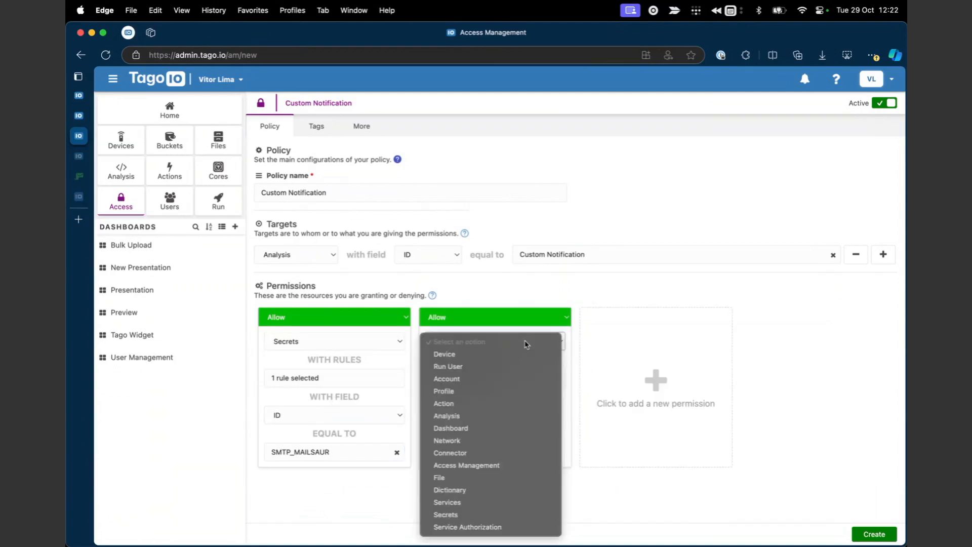
left_click(457, 501)
left_click(486, 377)
scroll(511, 474, "down", 2)
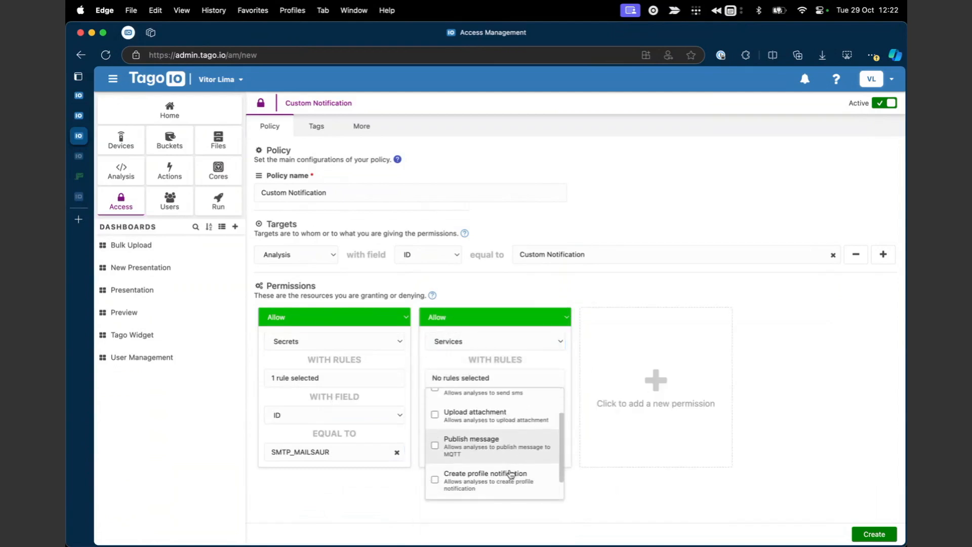
scroll(496, 431, "down", 1)
scroll(499, 426, "up", 3)
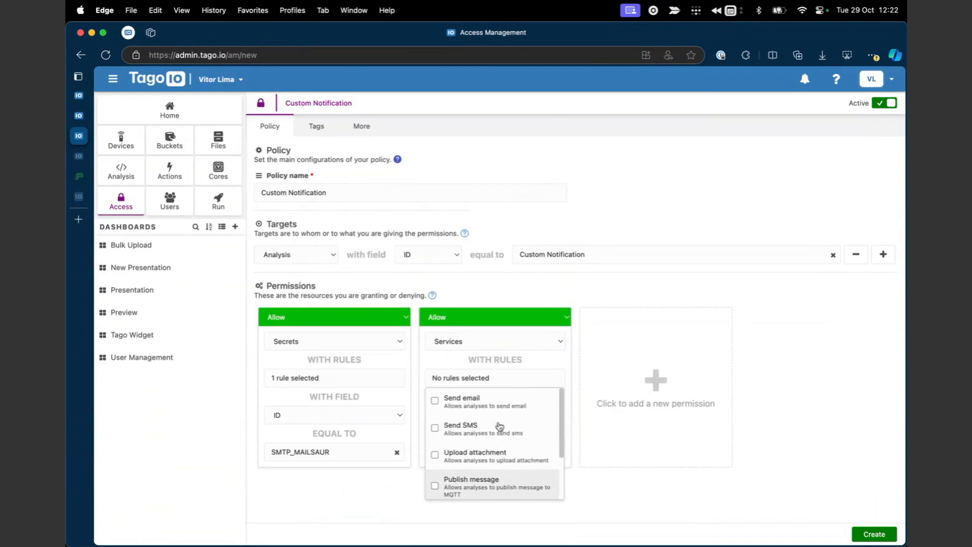
scroll(502, 459, "down", 1)
scroll(502, 459, "down", 2)
scroll(503, 456, "up", 3)
scroll(511, 424, "down", 1)
scroll(512, 422, "up", 1)
scroll(500, 429, "up", 1)
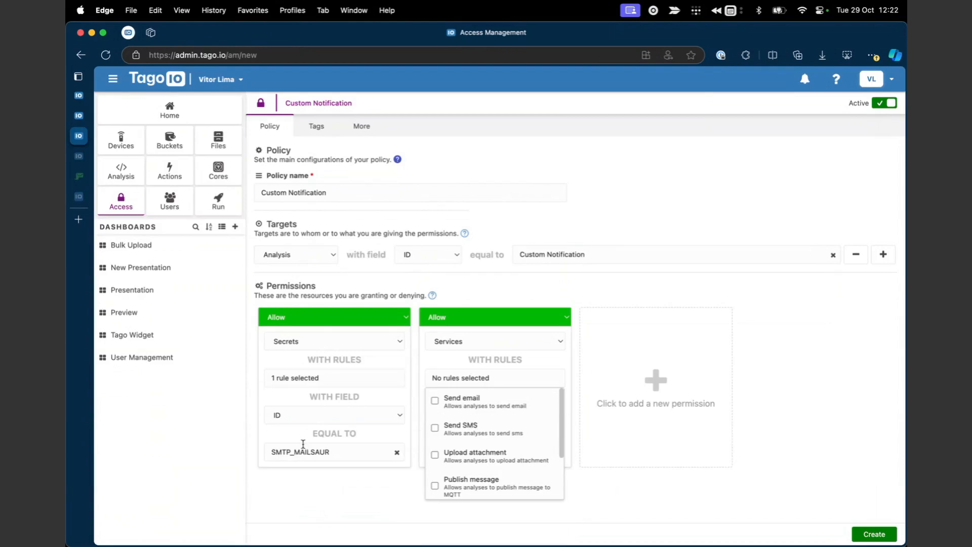
scroll(483, 439, "down", 2)
scroll(483, 440, "up", 2)
scroll(484, 440, "down", 2)
scroll(485, 444, "up", 2)
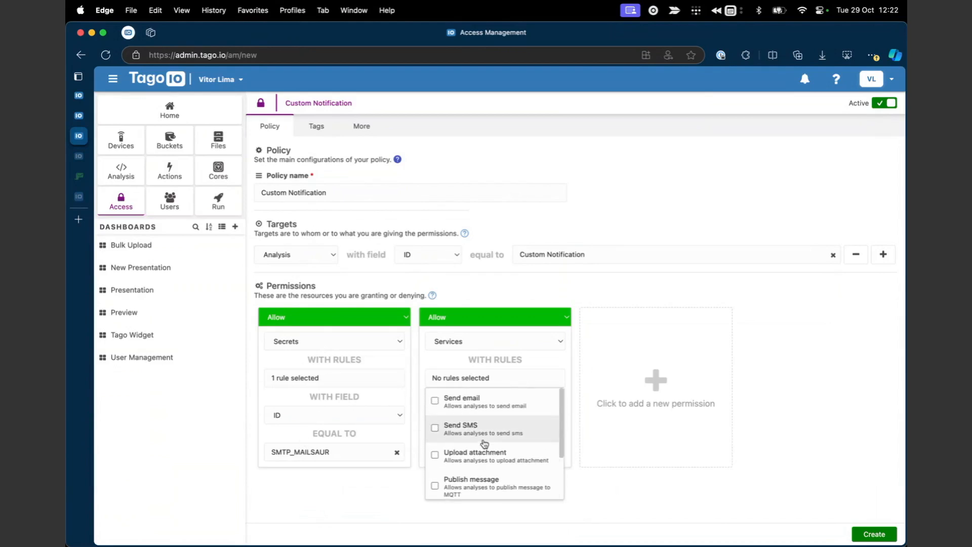
scroll(456, 428, "down", 2)
scroll(464, 415, "up", 2)
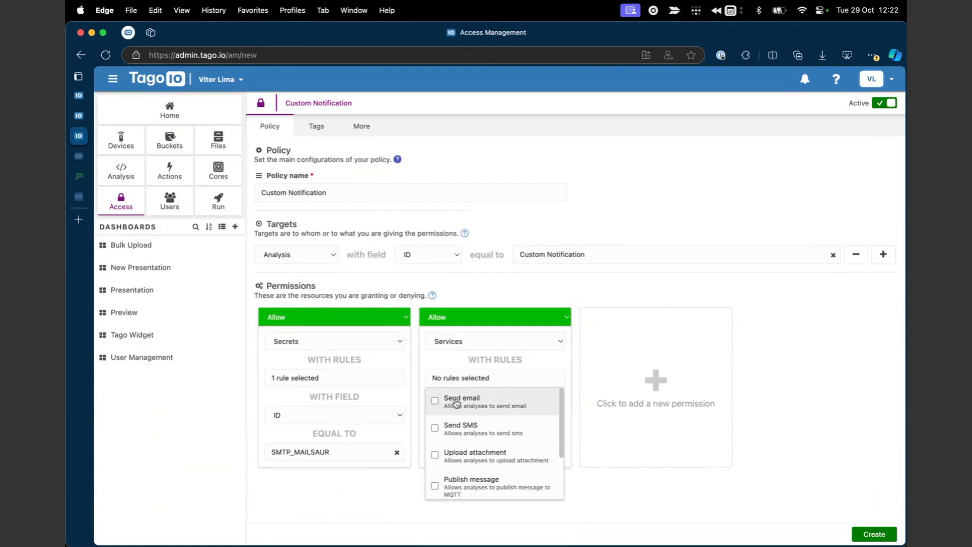
scroll(498, 412, "down", 1)
scroll(496, 412, "up", 1)
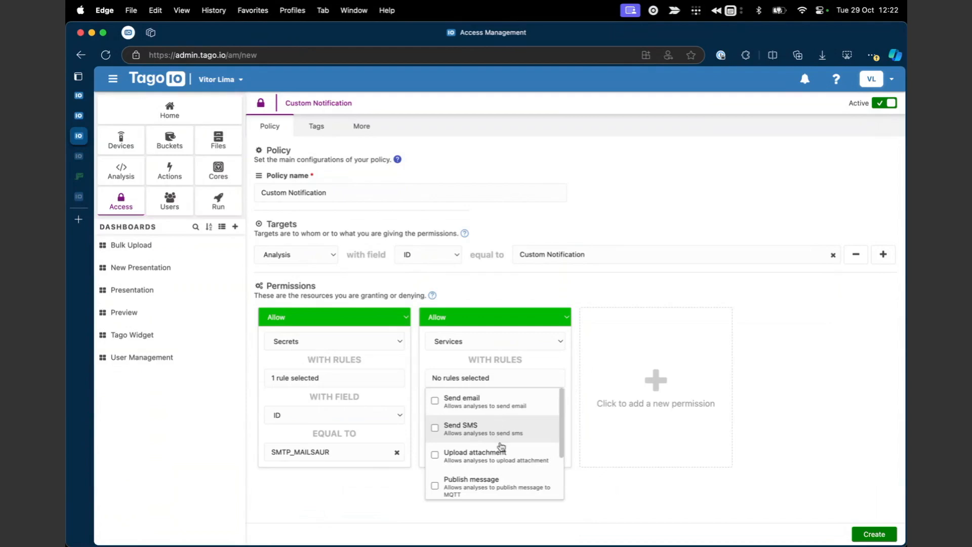
scroll(522, 449, "down", 2)
scroll(521, 450, "up", 2)
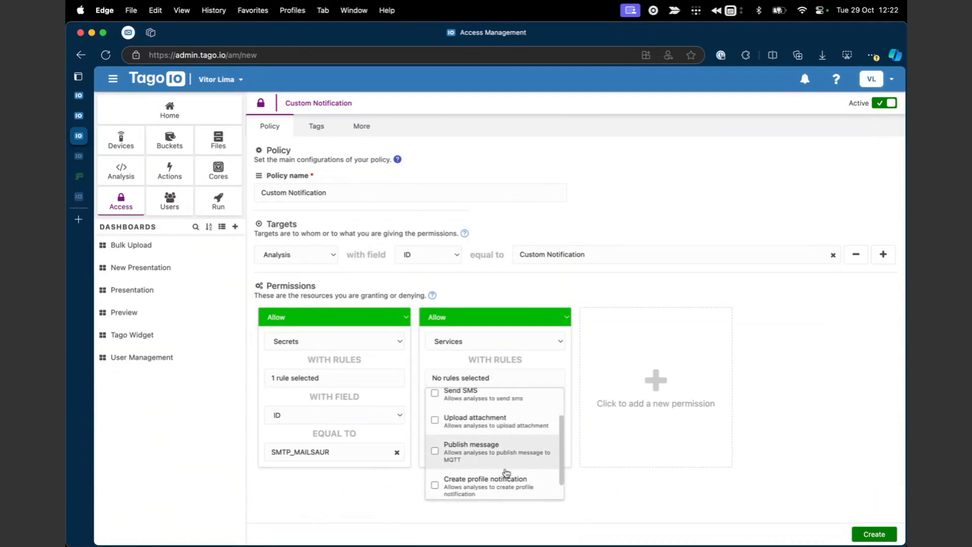
scroll(506, 473, "up", 1)
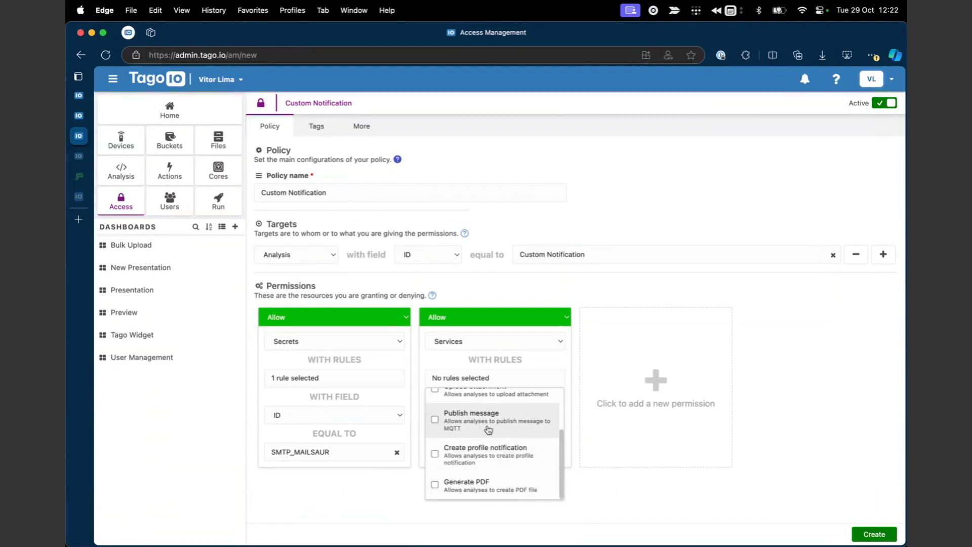
scroll(488, 430, "up", 3)
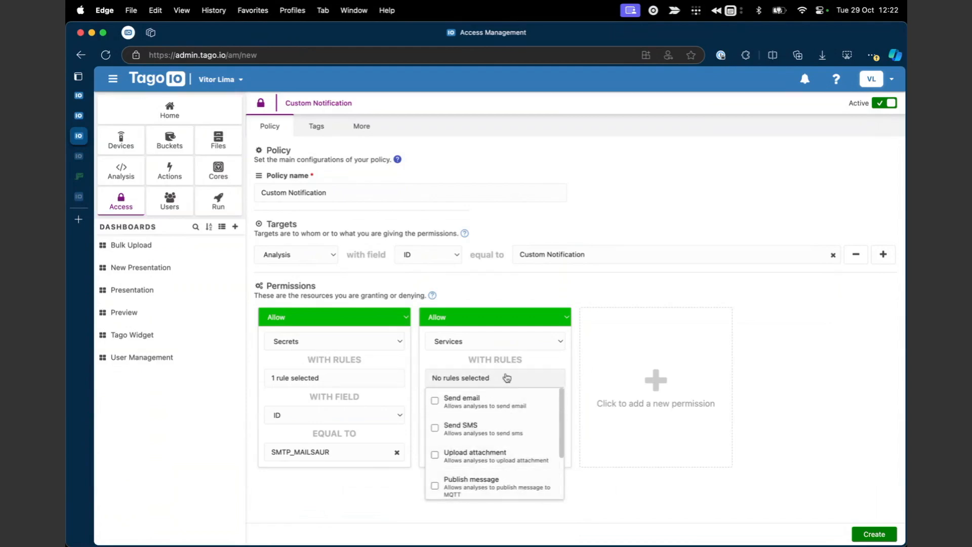
scroll(475, 449, "down", 3)
scroll(483, 446, "up", 3)
scroll(488, 446, "down", 3)
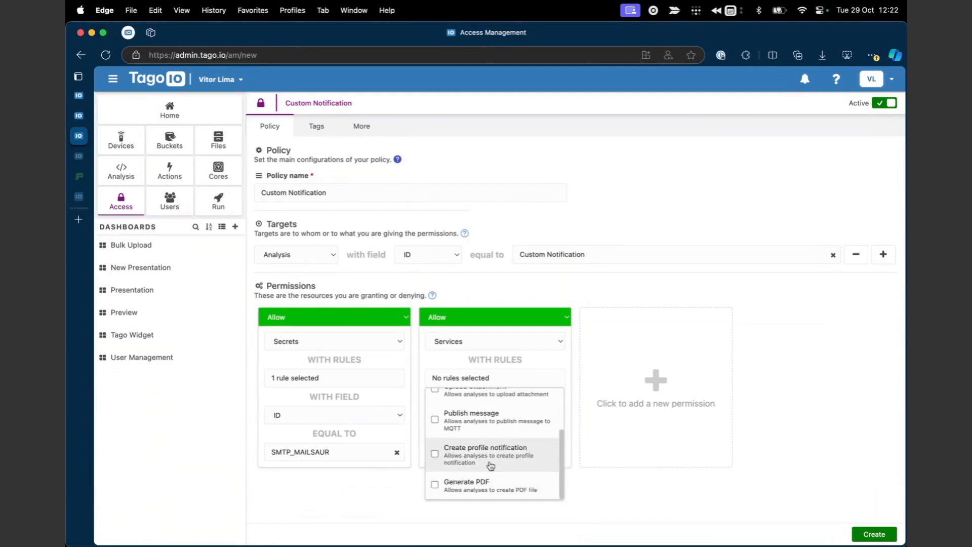
scroll(471, 463, "up", 3)
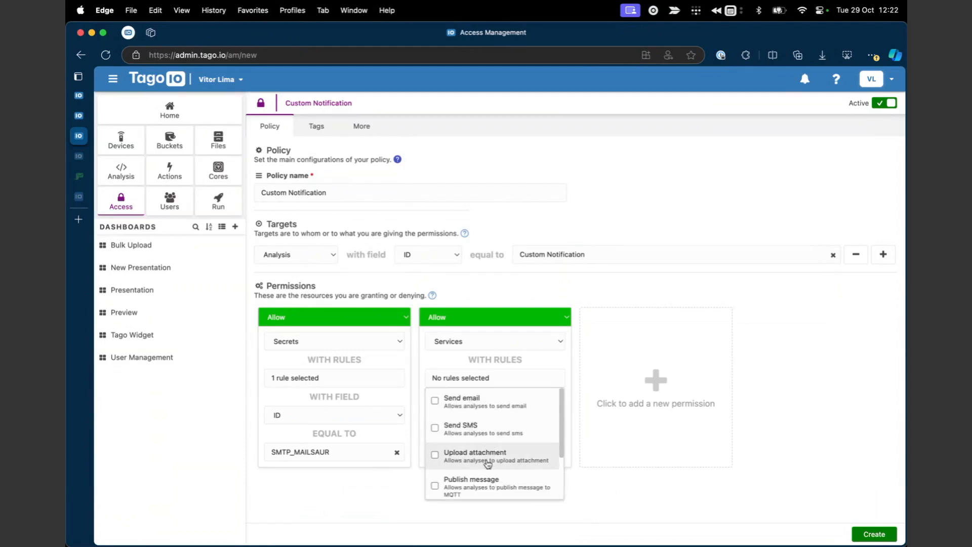
scroll(493, 481, "down", 3)
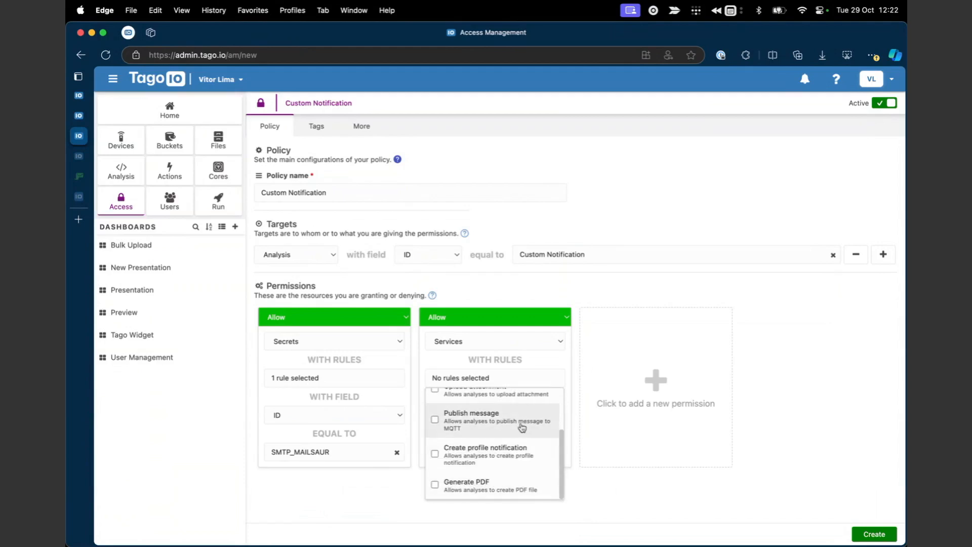
scroll(520, 427, "up", 3)
scroll(520, 423, "down", 3)
left_click(514, 317)
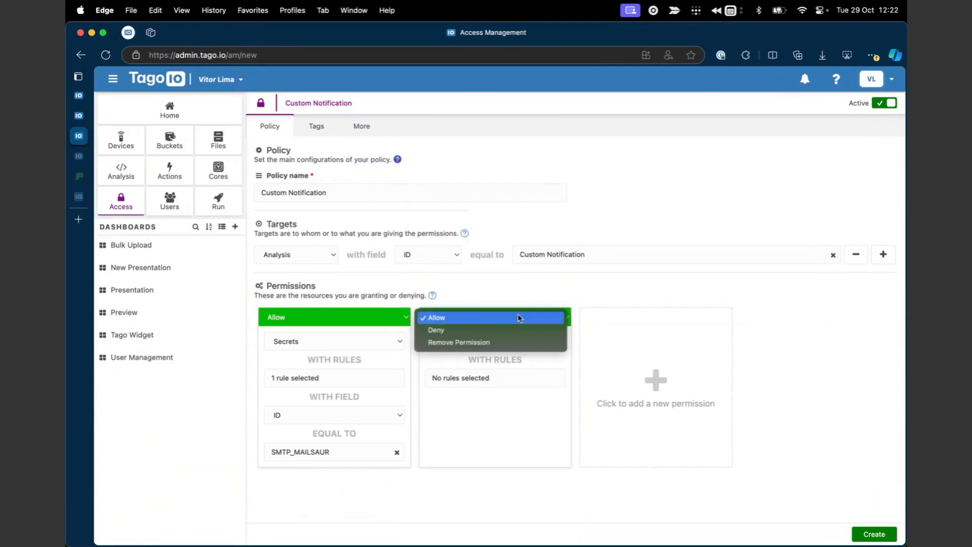
Remove the Services permission, then create and apply the policy.
left_click(491, 341)
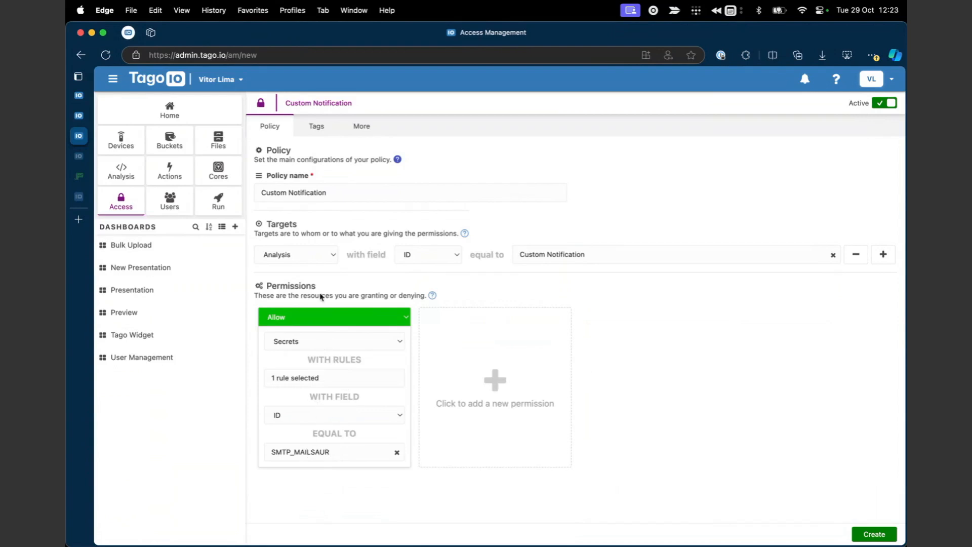
left_click(885, 530)
left_click(591, 349)
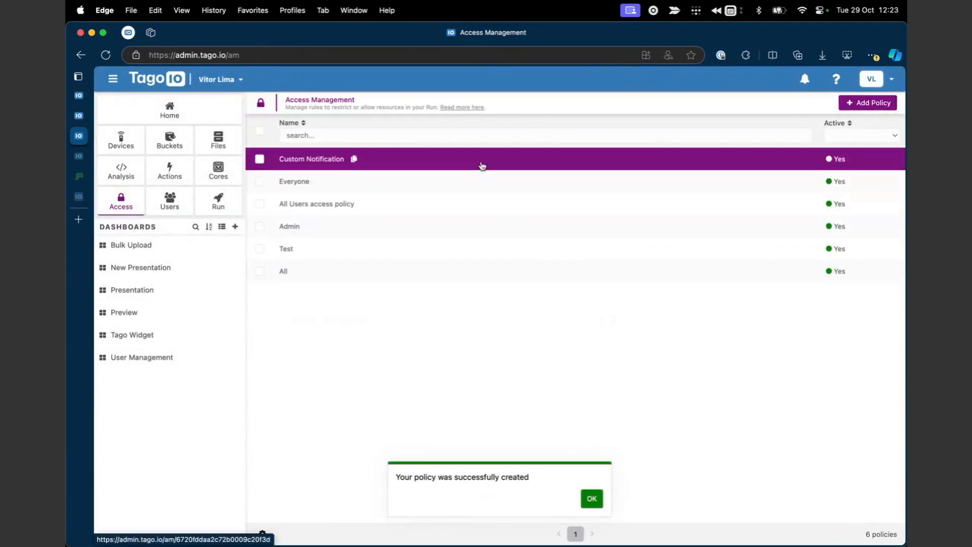
Review the created Custom Notification policy, then return to the Custom Notification analysis.
left_click(481, 163)
left_click(592, 499)
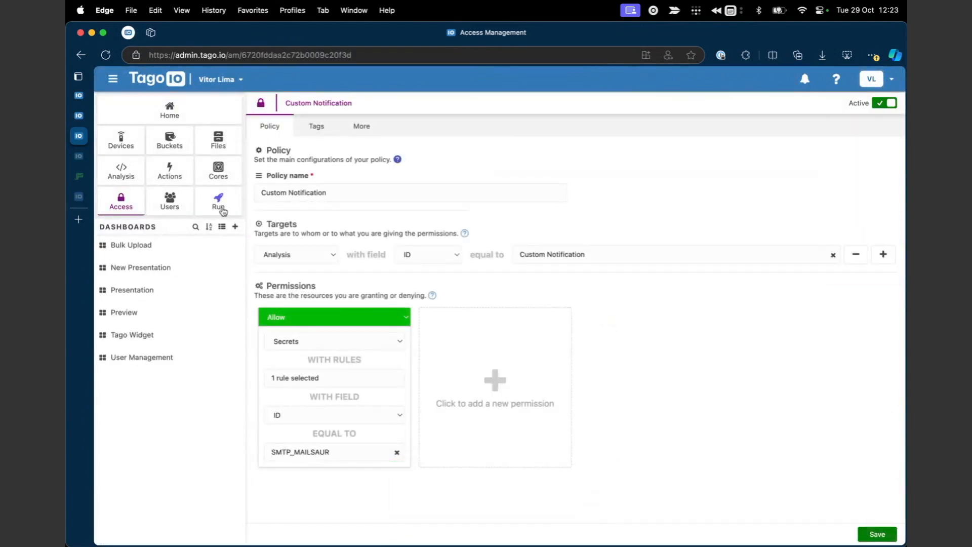
mouse_move(84, 121)
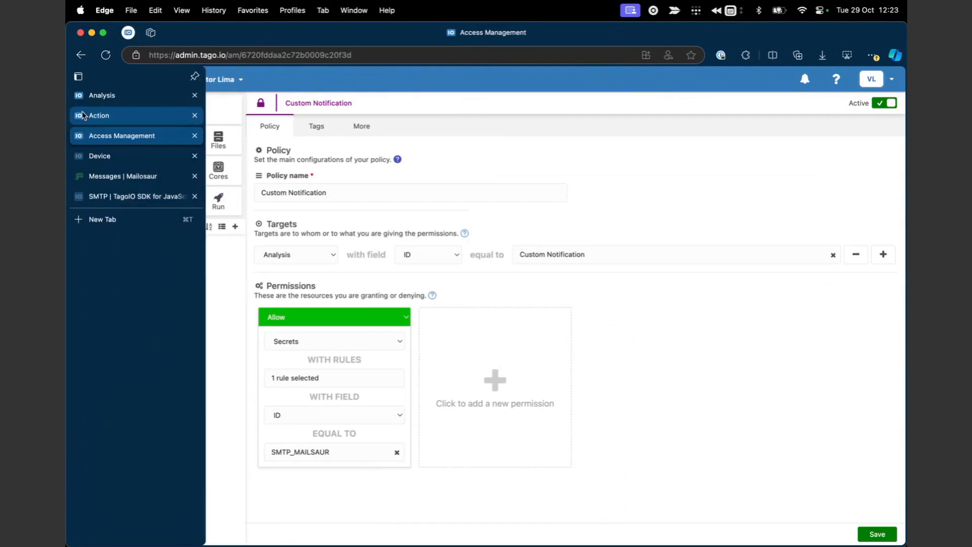
left_click(101, 96)
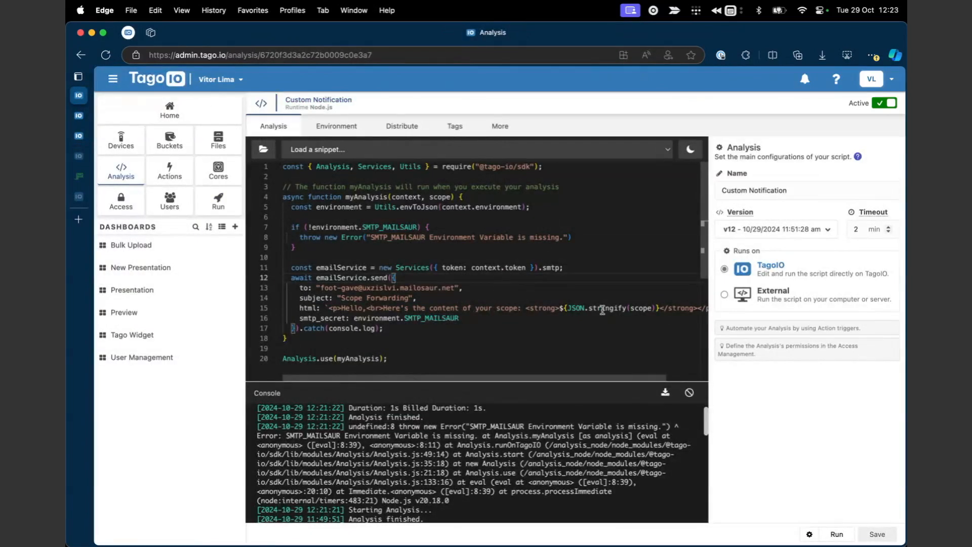
mouse_move(605, 310)
Run the analysis, recheck the action and reloaded access policy pages.
left_click(836, 534)
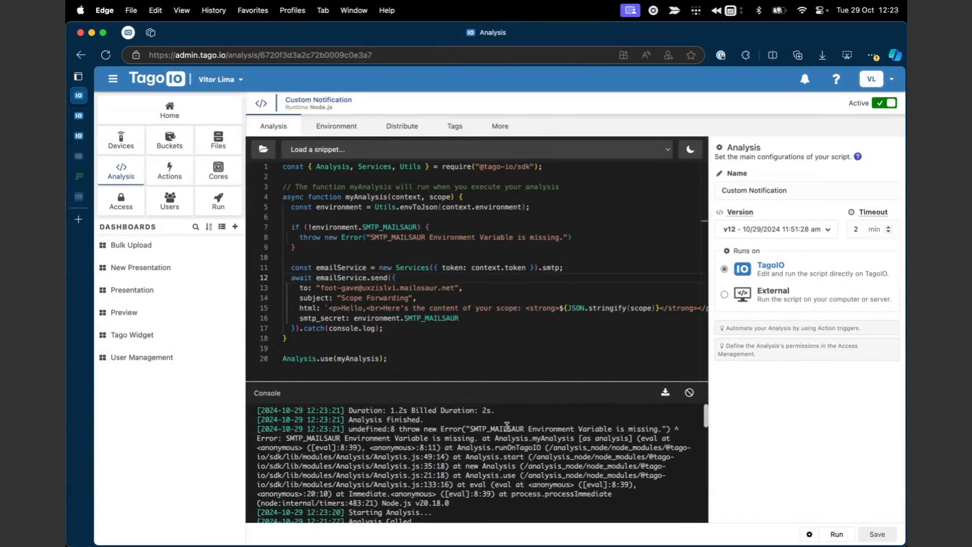
left_click(79, 115)
left_click(85, 136)
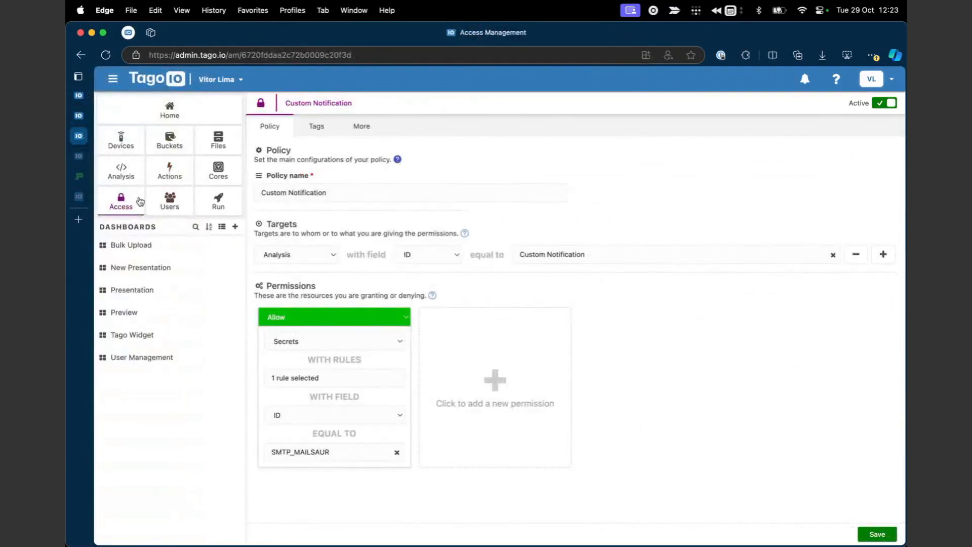
key("super+r")
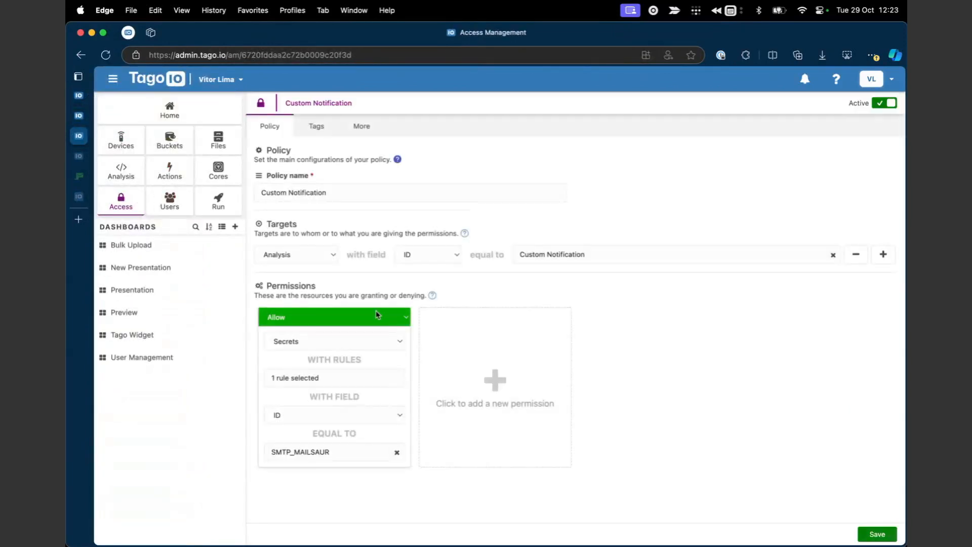
left_click(79, 116)
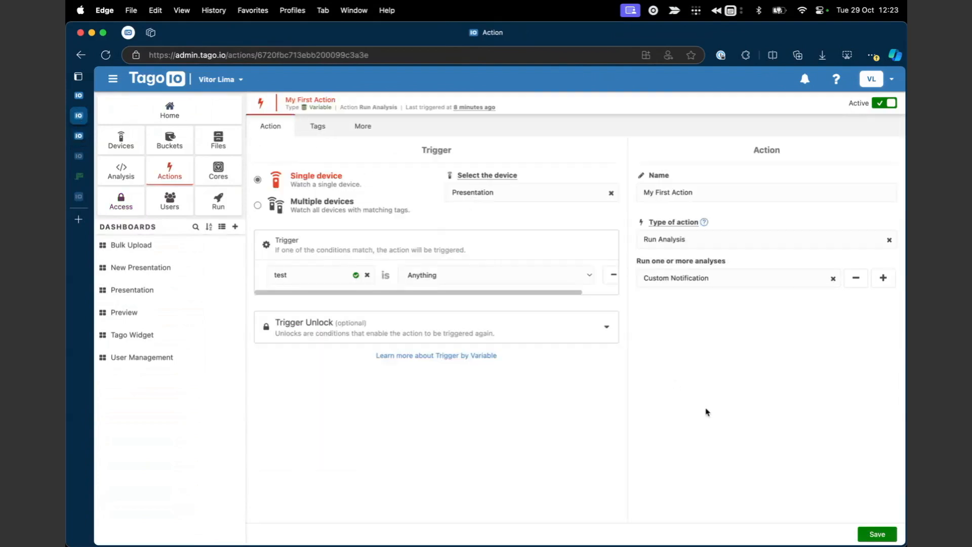
left_click(81, 95)
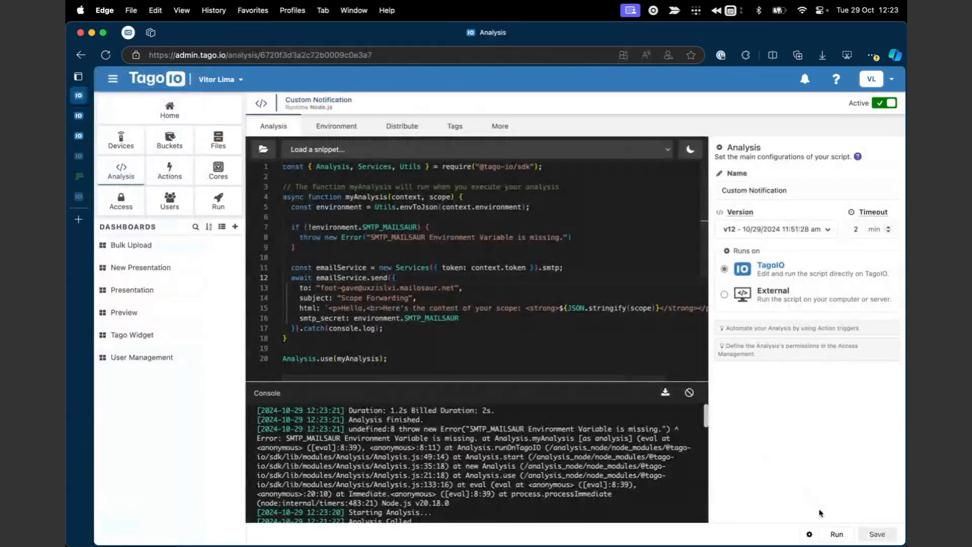
Rerun the analysis successfully and refresh the Mailosaur inbox for new mail.
left_click(838, 534)
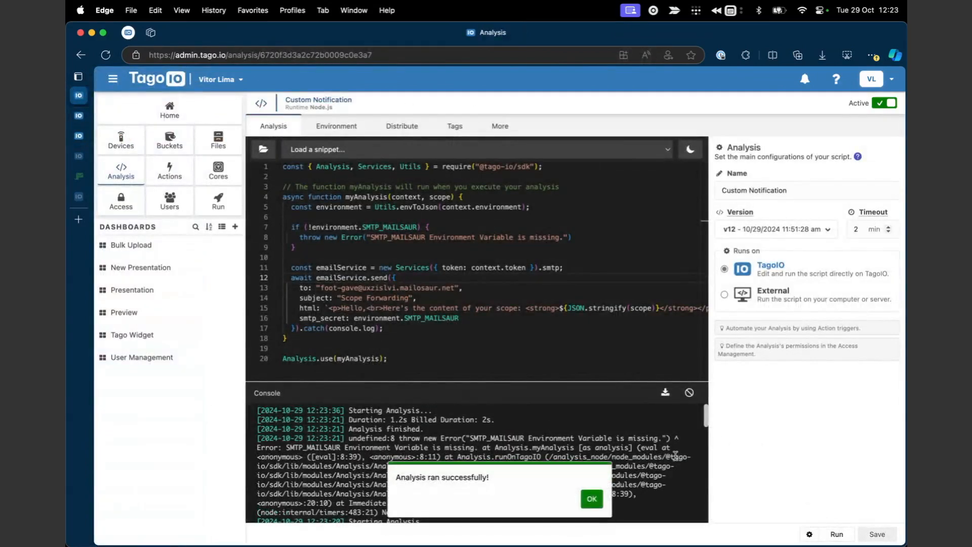
left_click(593, 506)
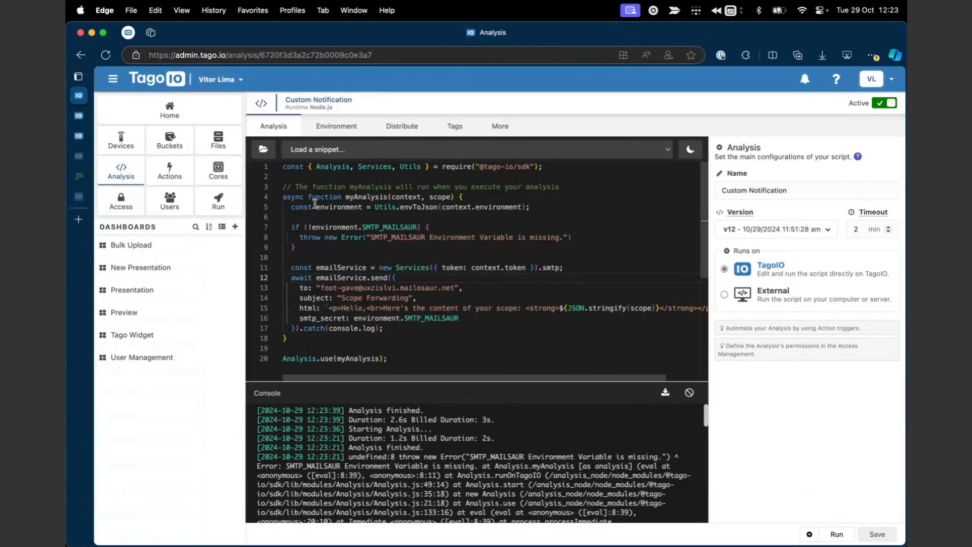
left_click(116, 177)
left_click(348, 191)
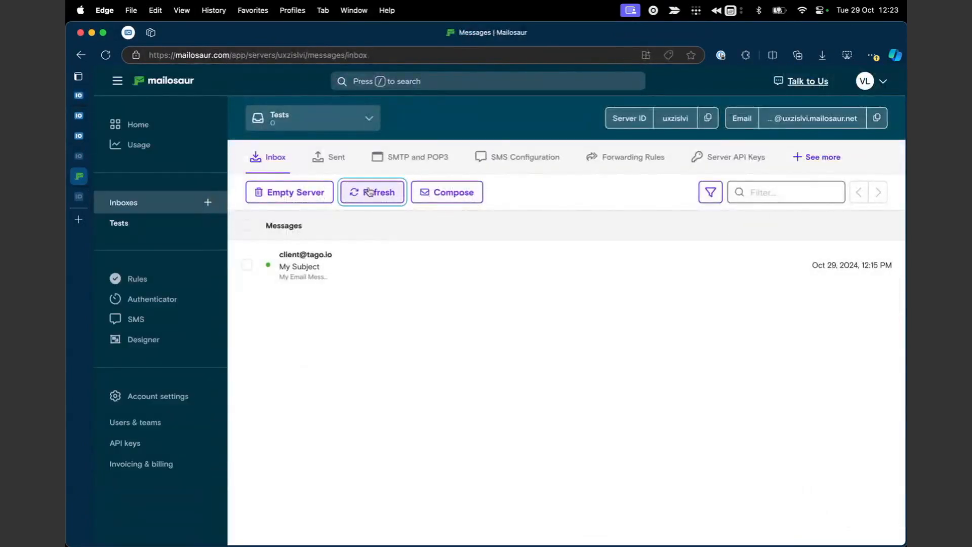
Read the Scope Forwarding email in Text and HTML views, showing an empty scope [].
left_click(402, 277)
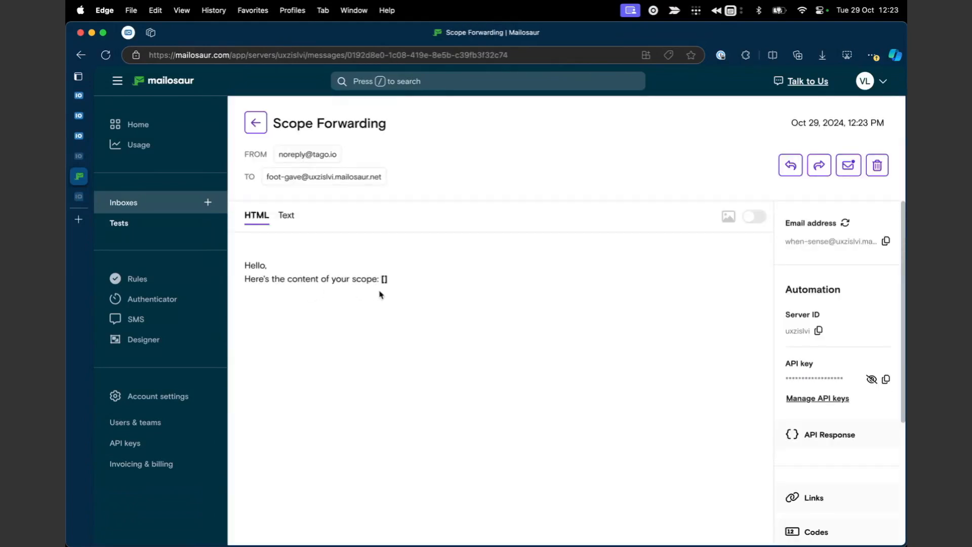
left_click(286, 215)
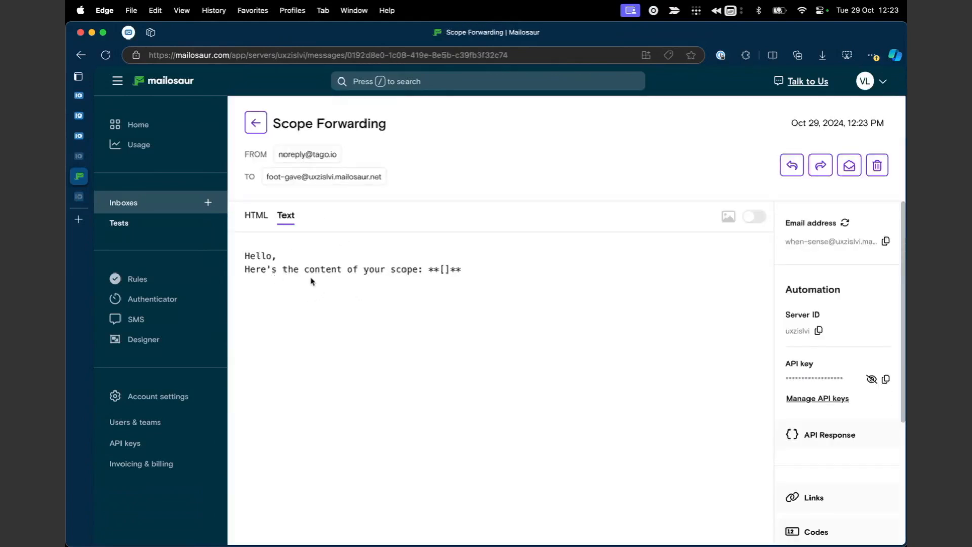
left_click(256, 215)
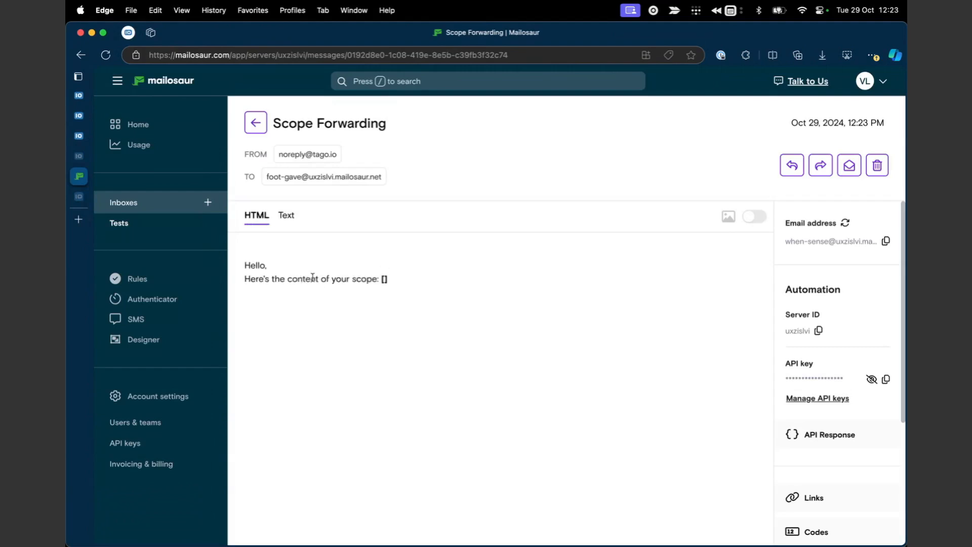
Return to TagoIO's My First Action page.
left_click(81, 117)
left_click(81, 135)
left_click(81, 115)
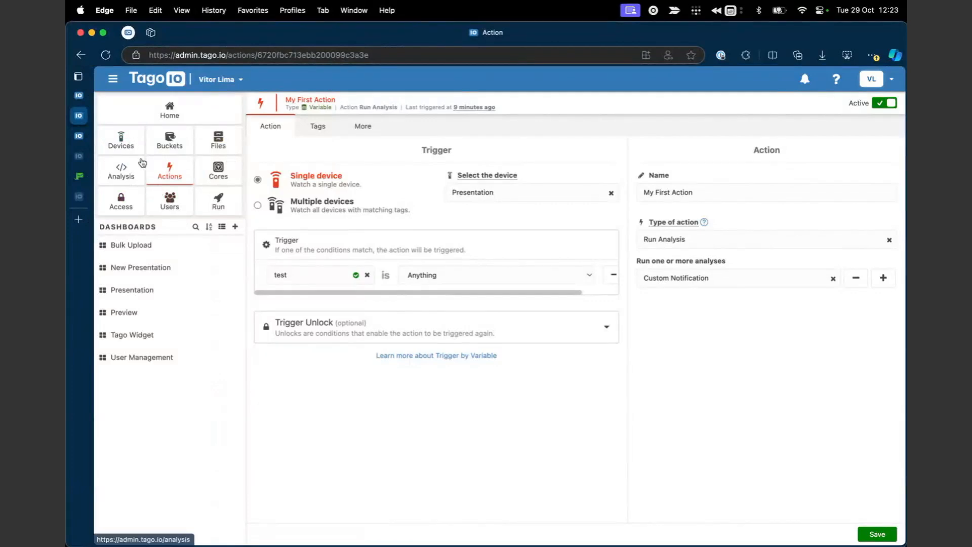
Send the emulator test payload to the Presentation device.
left_click(120, 140)
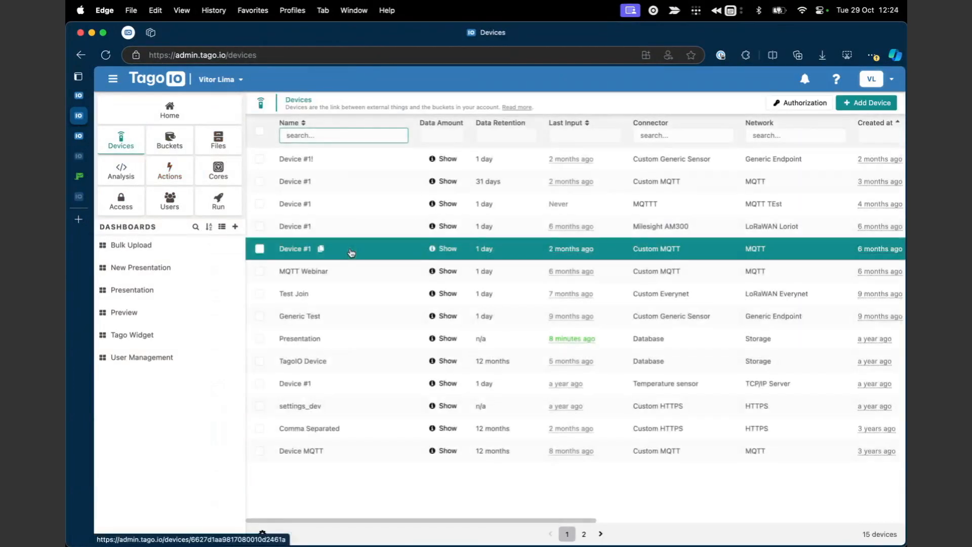
left_click(361, 337)
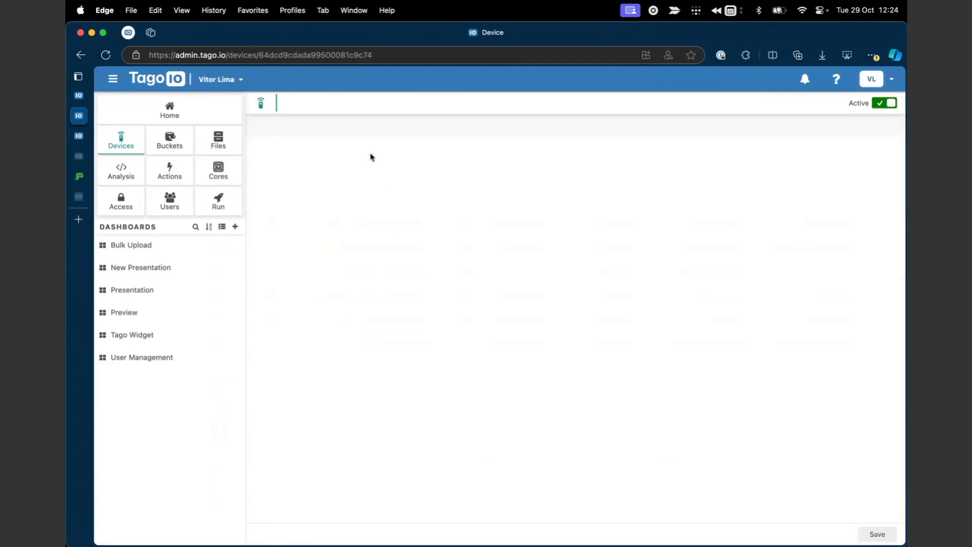
left_click(364, 130)
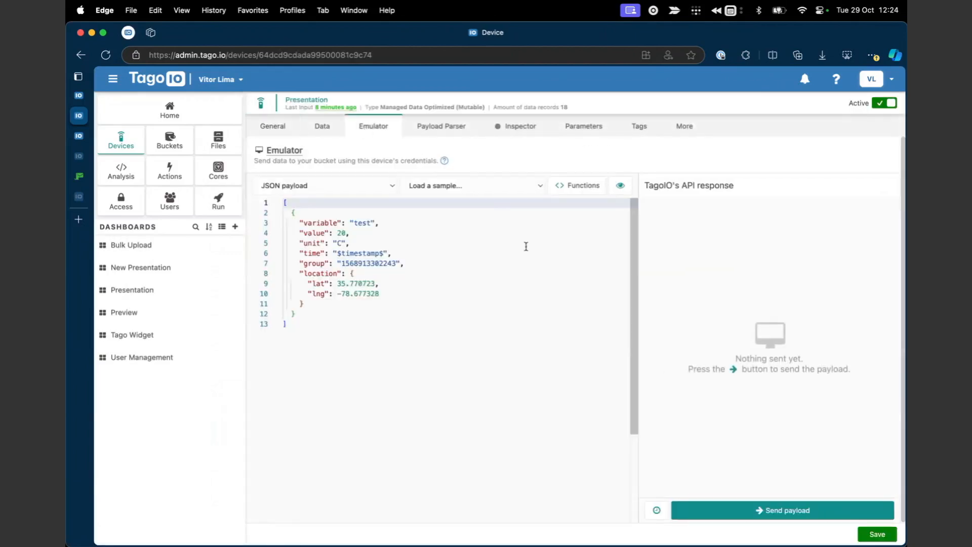
left_click(753, 509)
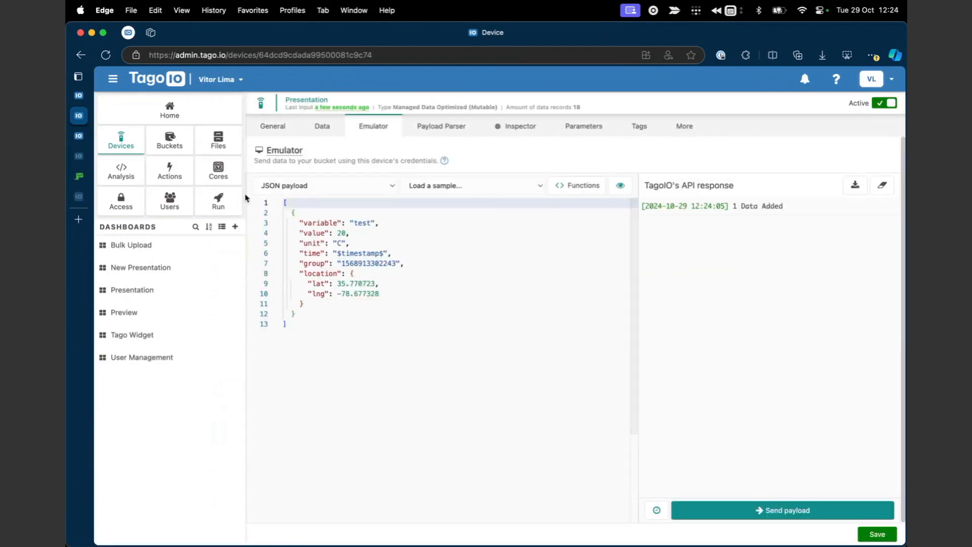
Check the Custom Notification analysis console for the rerun triggered by the payload.
left_click(81, 136)
left_click(81, 115)
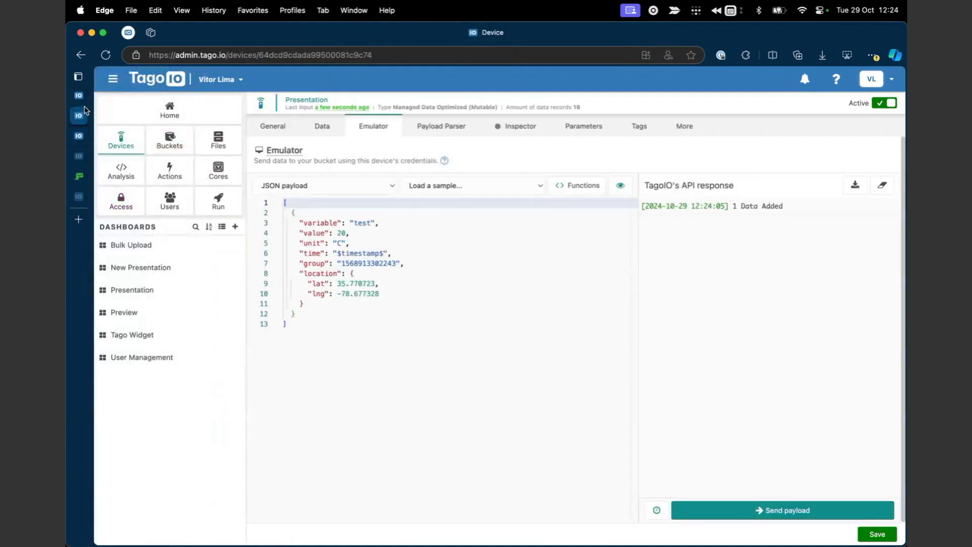
left_click(84, 96)
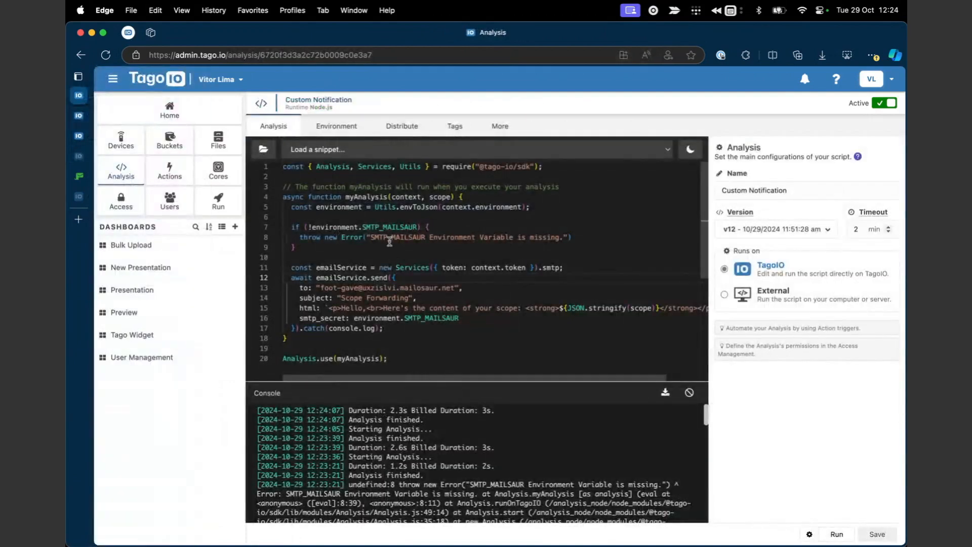
scroll(465, 335, "right", 3)
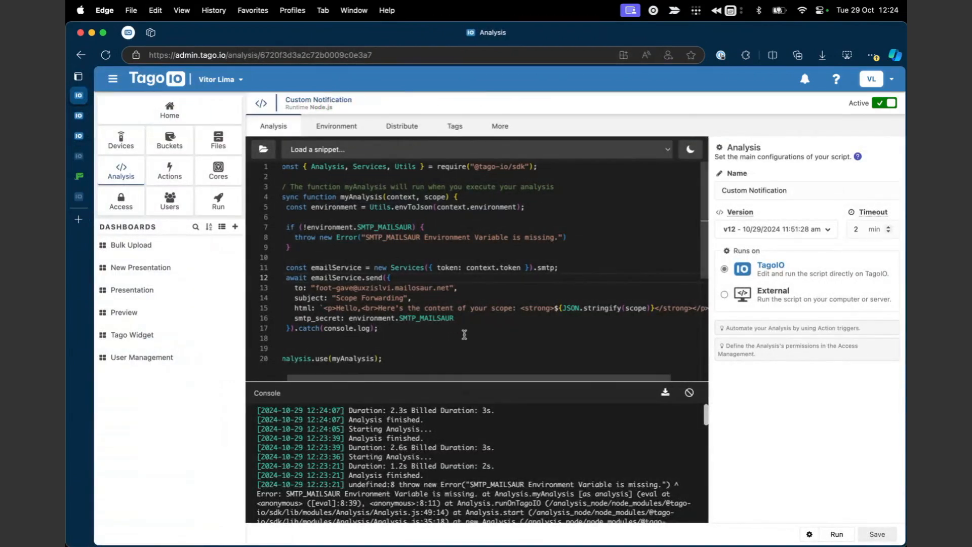
Confirm the newest Scope Forwarding email holds the test record (value 20, unit C), then return to the Presentation emulator.
left_click(79, 175)
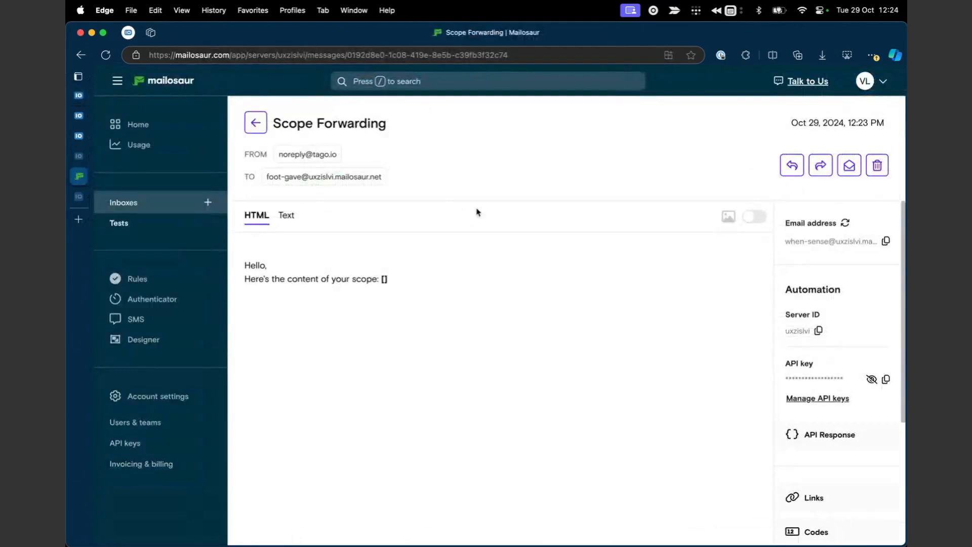
left_click(256, 124)
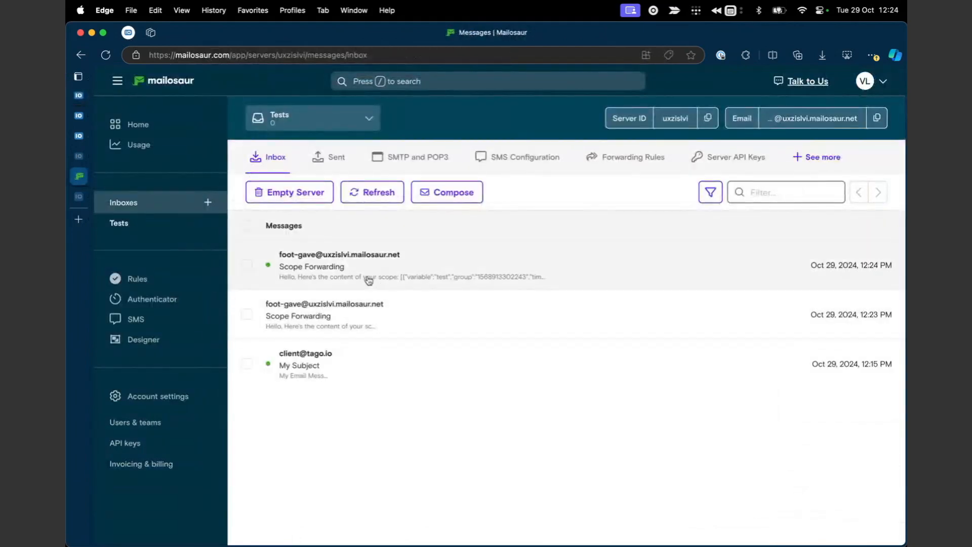
left_click(369, 278)
left_click_drag(387, 278, 660, 310)
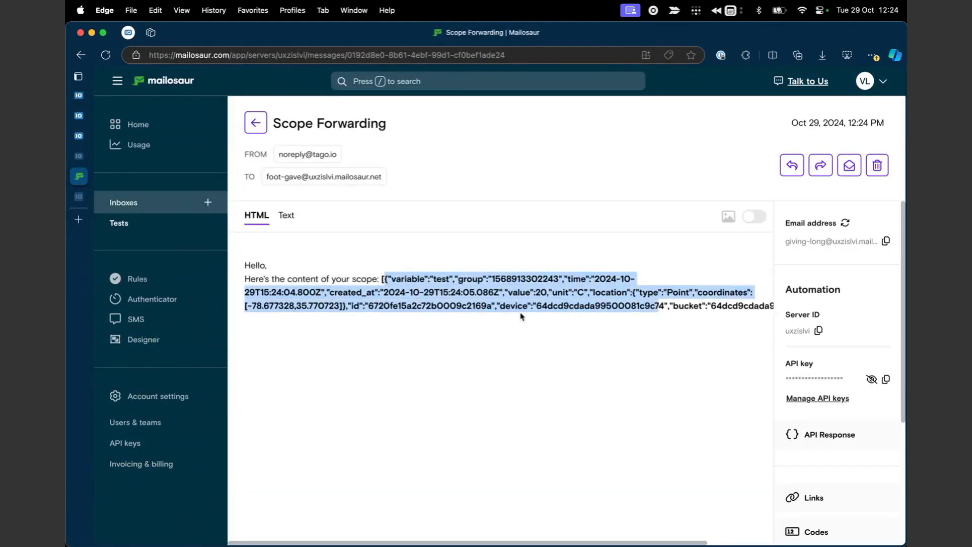
left_click(480, 346)
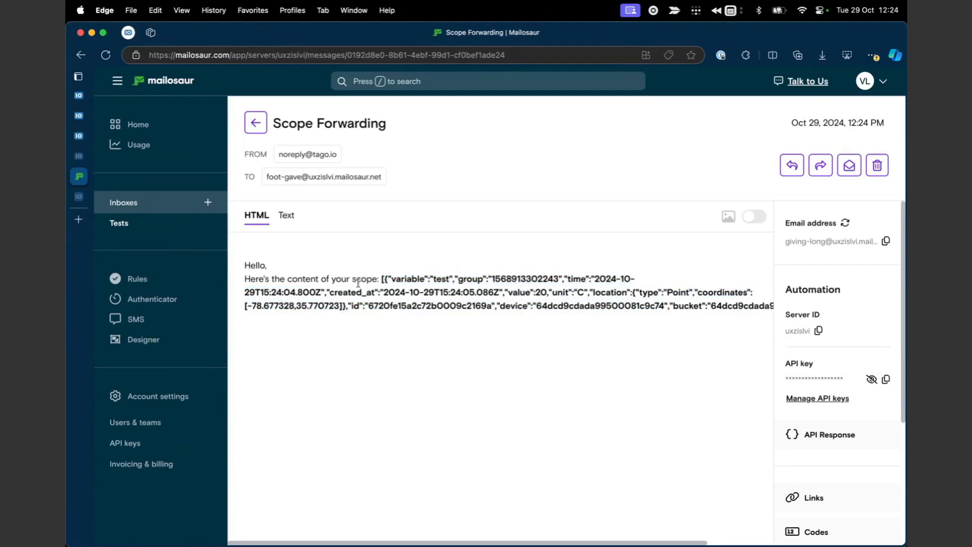
left_click(80, 135)
left_click(80, 121)
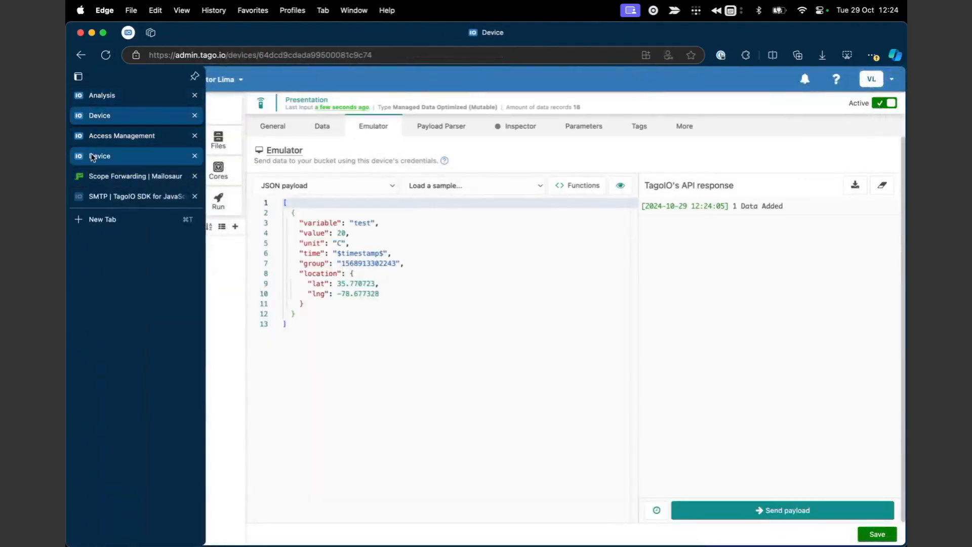
Review the SMTP page of the SDK docs and go back to Services.
left_click(86, 196)
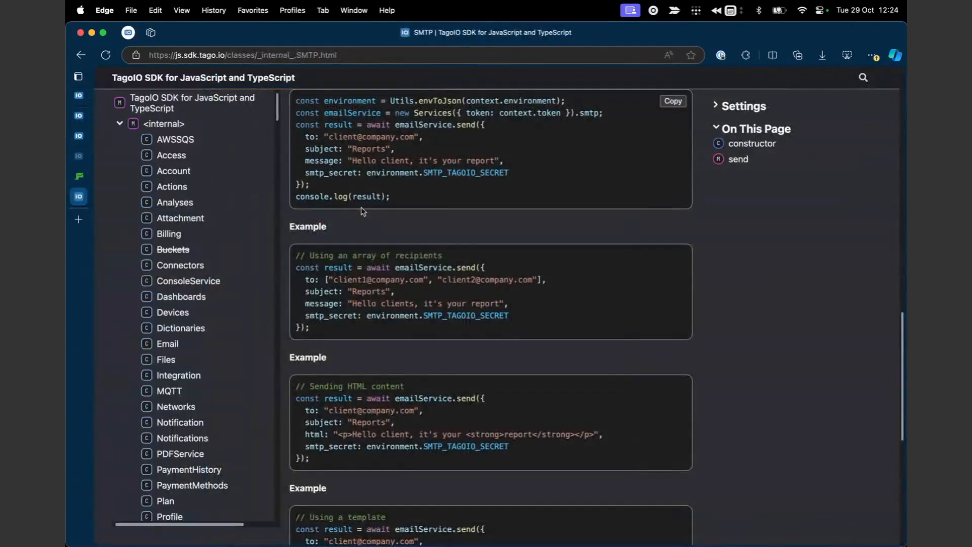
scroll(363, 211, "up", 10)
left_click(80, 55)
Look over the Twilio service's send example parameters.
left_click(385, 304)
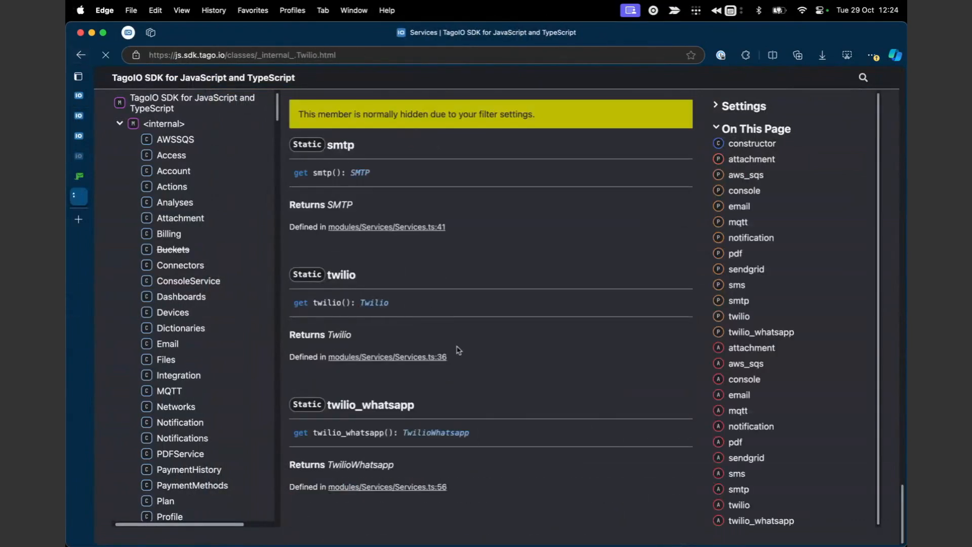
scroll(362, 384, "down", 15)
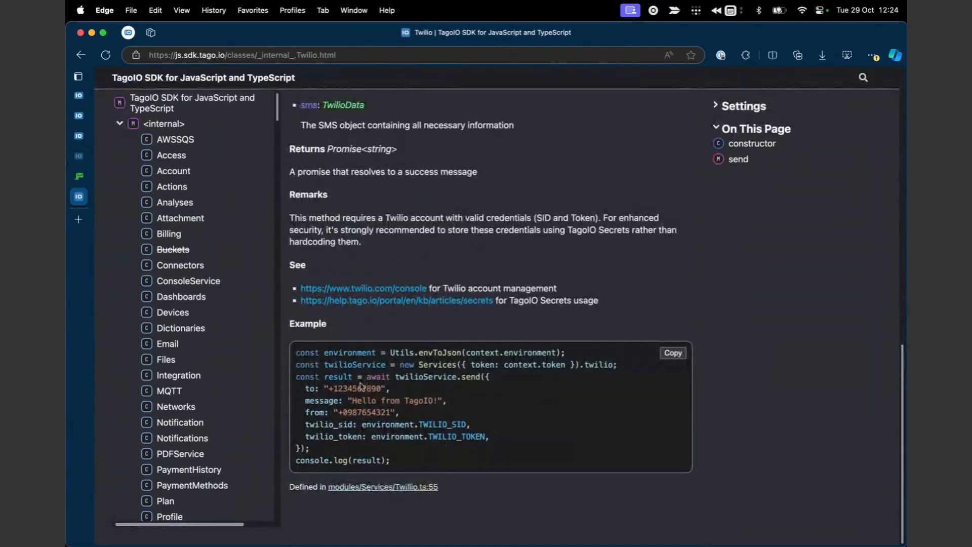
left_click_drag(319, 396, 543, 415)
left_click(543, 416)
scroll(445, 430, "left", 5)
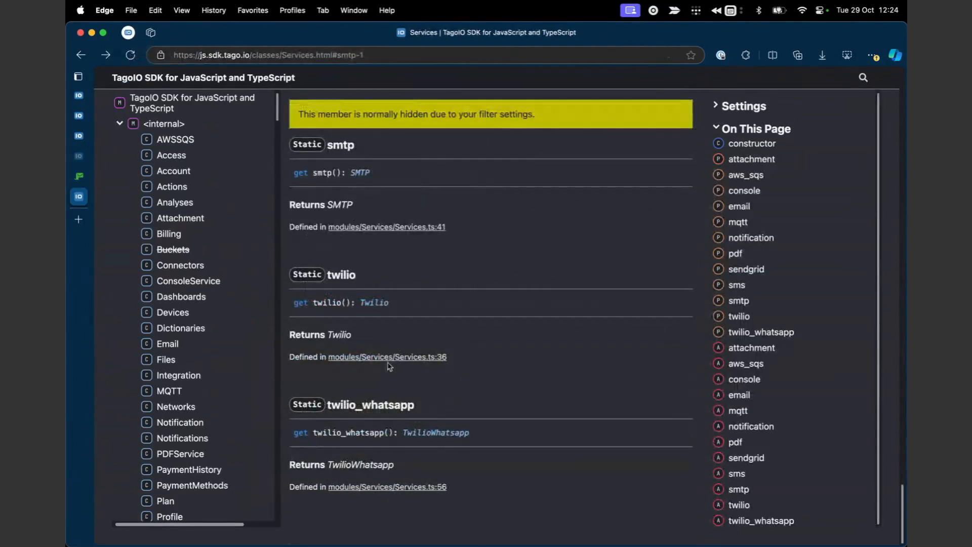
Scroll to the TwilioWhatsapp send example with content_type and image attachment.
left_click(438, 433)
scroll(491, 435, "down", 4)
scroll(493, 437, "down", 10)
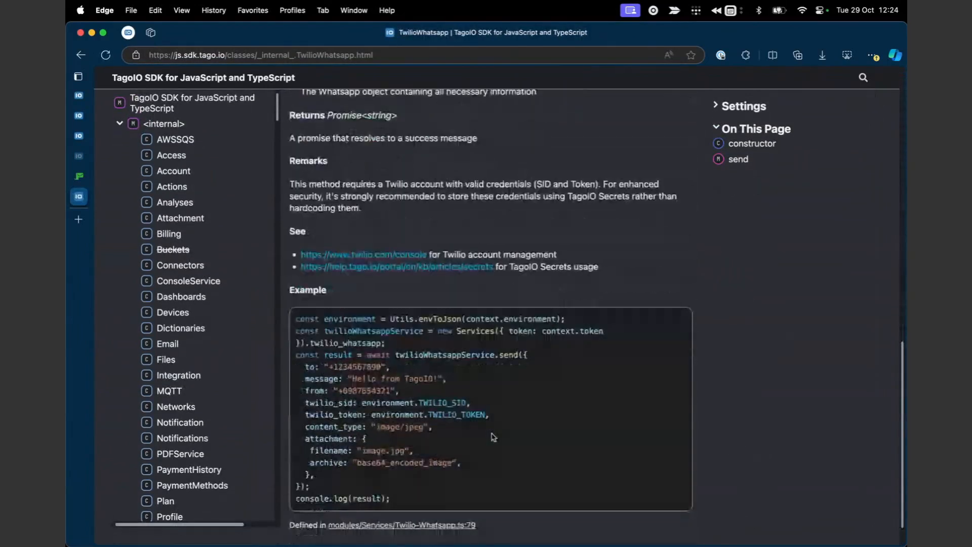
scroll(494, 437, "down", 1)
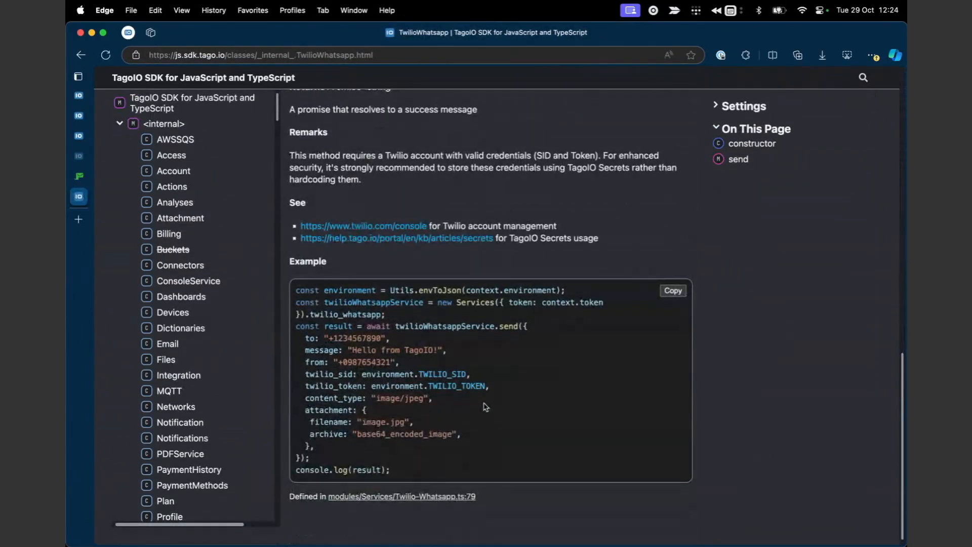